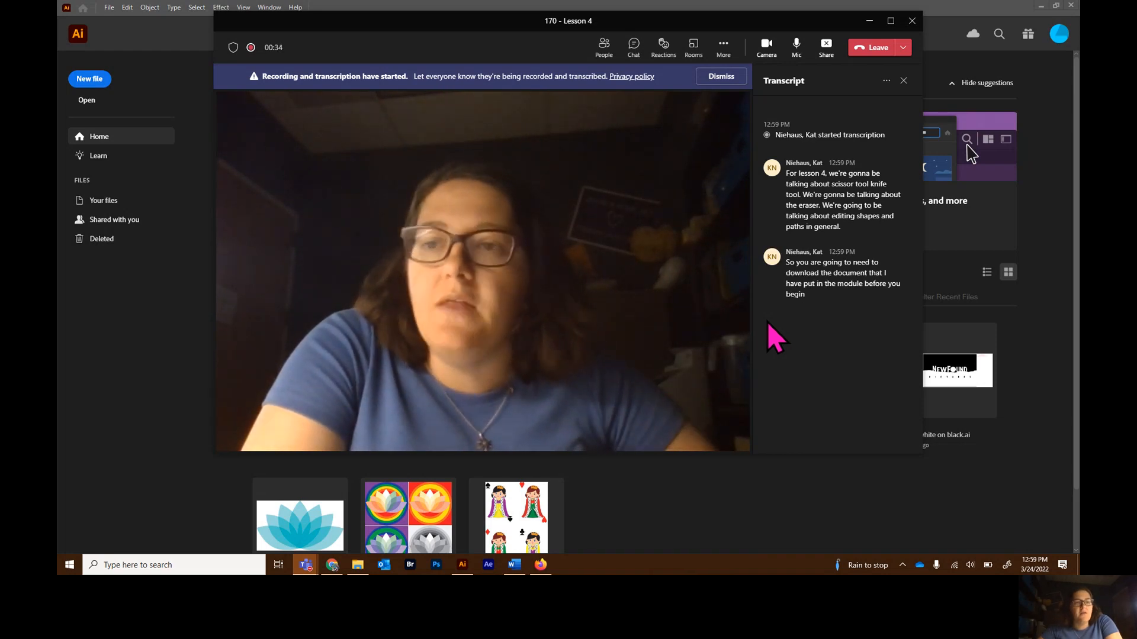
- Switch to Illustrator and open Lesson 4.ai from the "Lesson 4 Editing shapes and paths" folder inside the 170 folder
{"action": "left_click", "coordinate": [105, 362]}
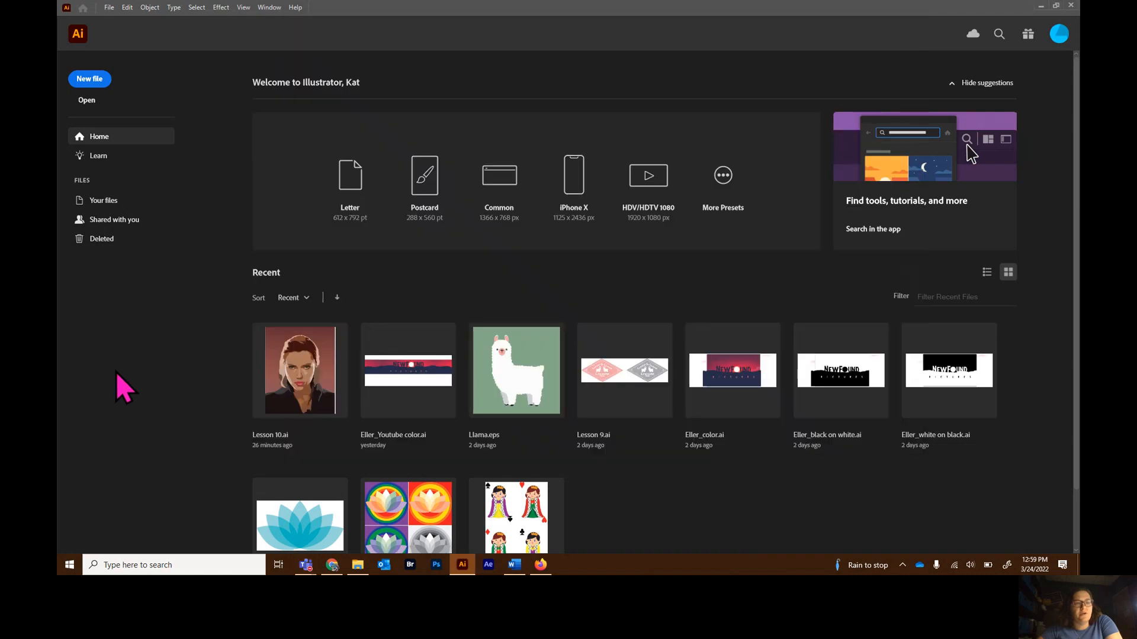
{"action": "left_click", "coordinate": [86, 100]}
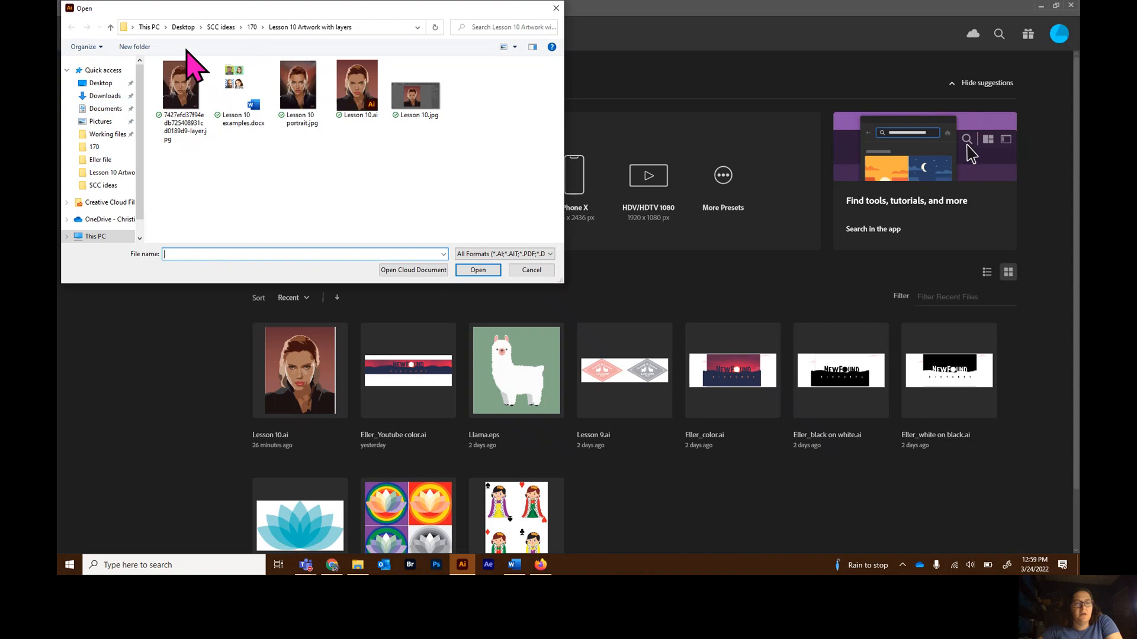
{"action": "left_click", "coordinate": [252, 27]}
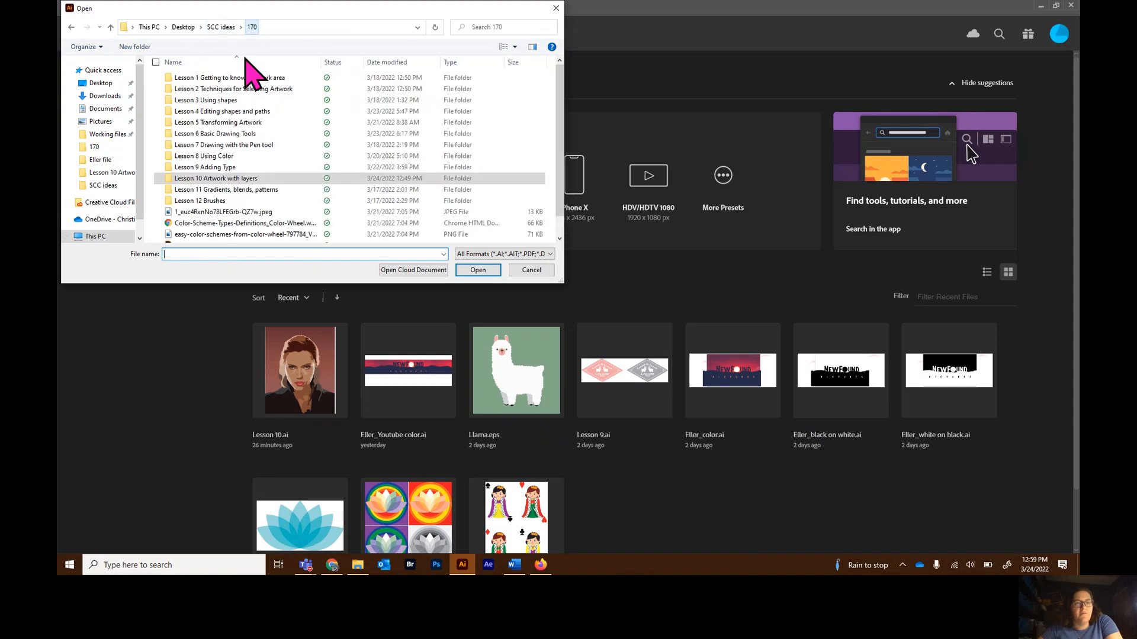
{"action": "double_click", "coordinate": [218, 112]}
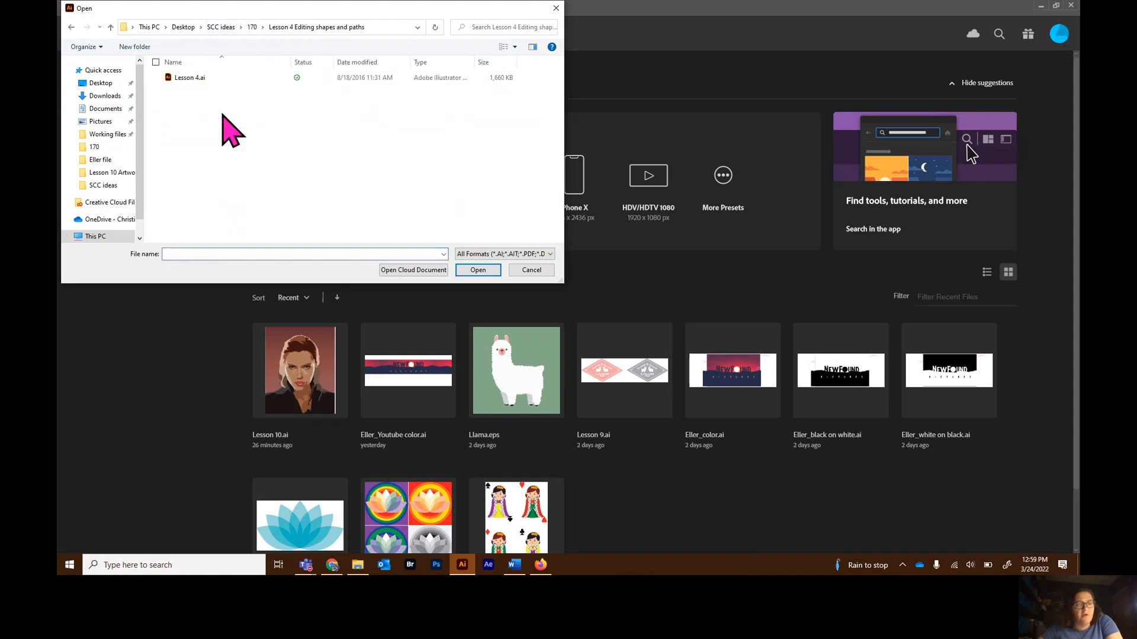
{"action": "double_click", "coordinate": [197, 78]}
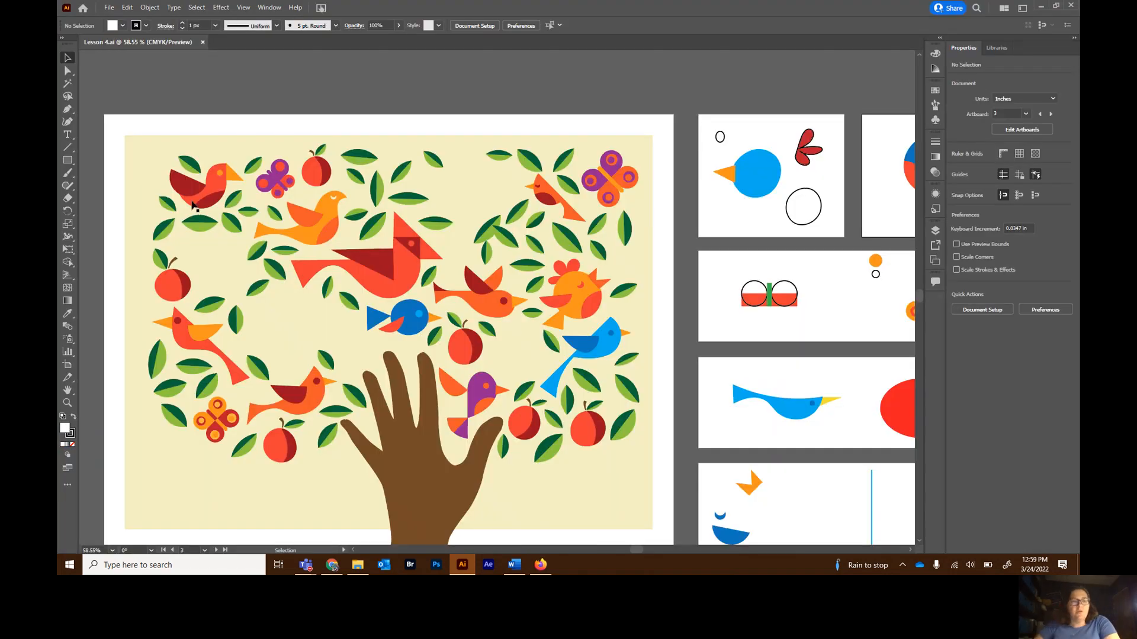
- Fit all artboards in the window, and go to the Bird 1 artboard
{"action": "left_click", "coordinate": [243, 8]}
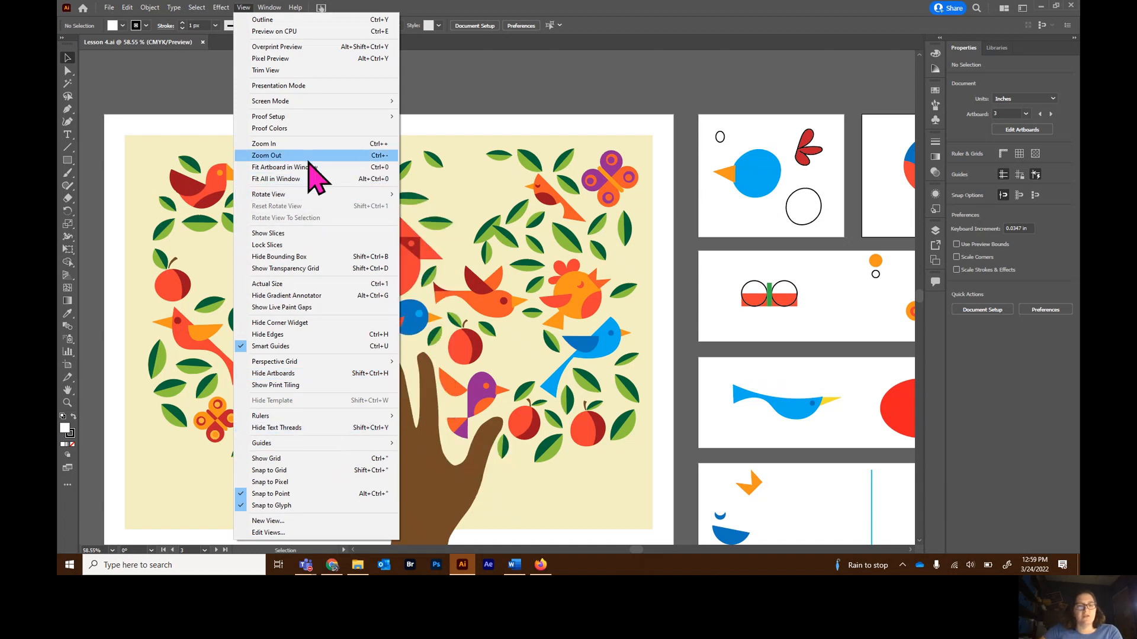
{"action": "mouse_move", "coordinate": [308, 196]}
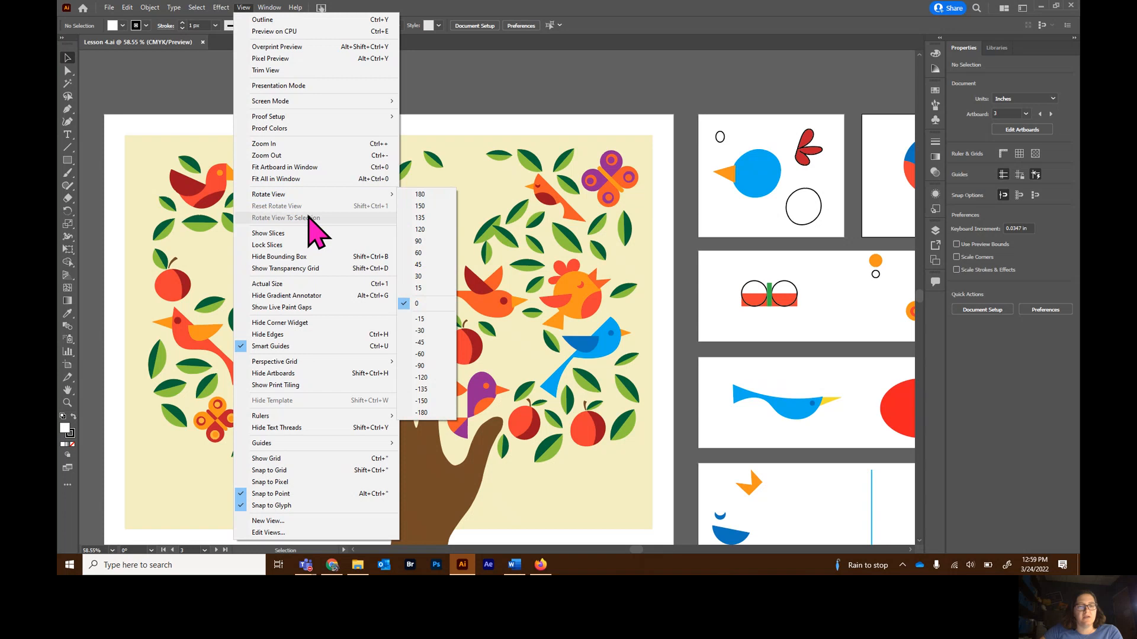
{"action": "left_click", "coordinate": [297, 181]}
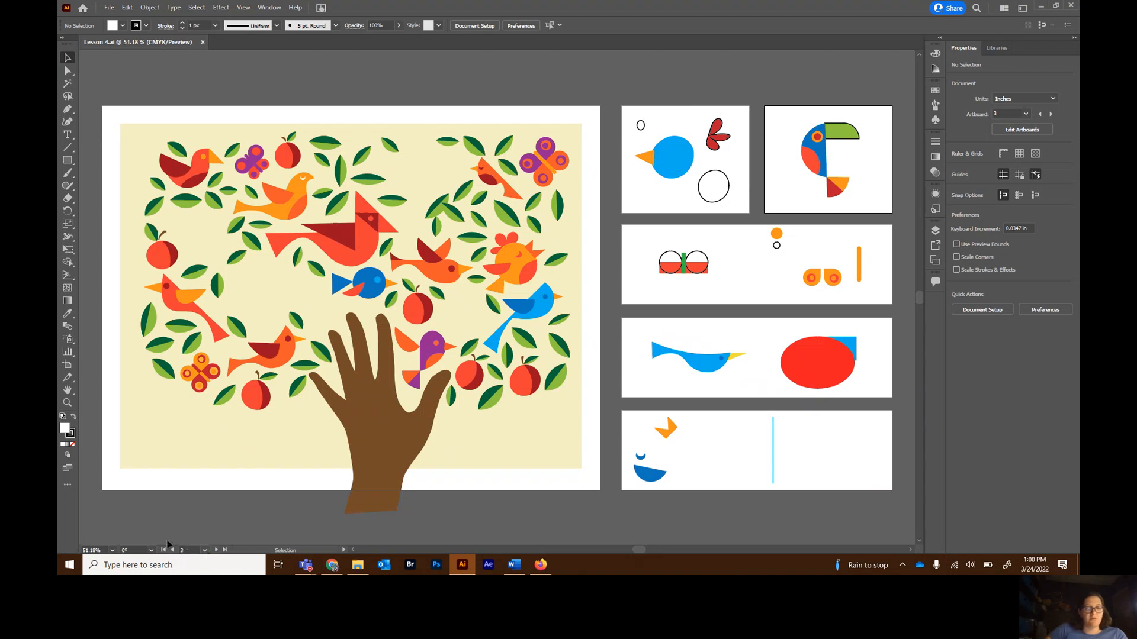
{"action": "left_click", "coordinate": [204, 550]}
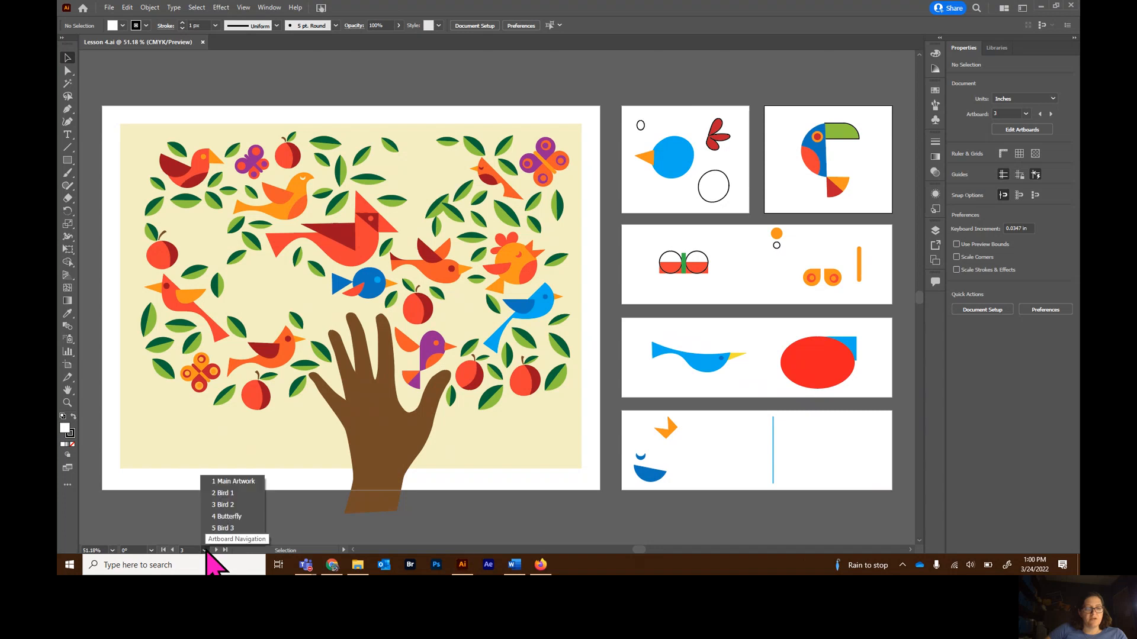
{"action": "left_click", "coordinate": [223, 494]}
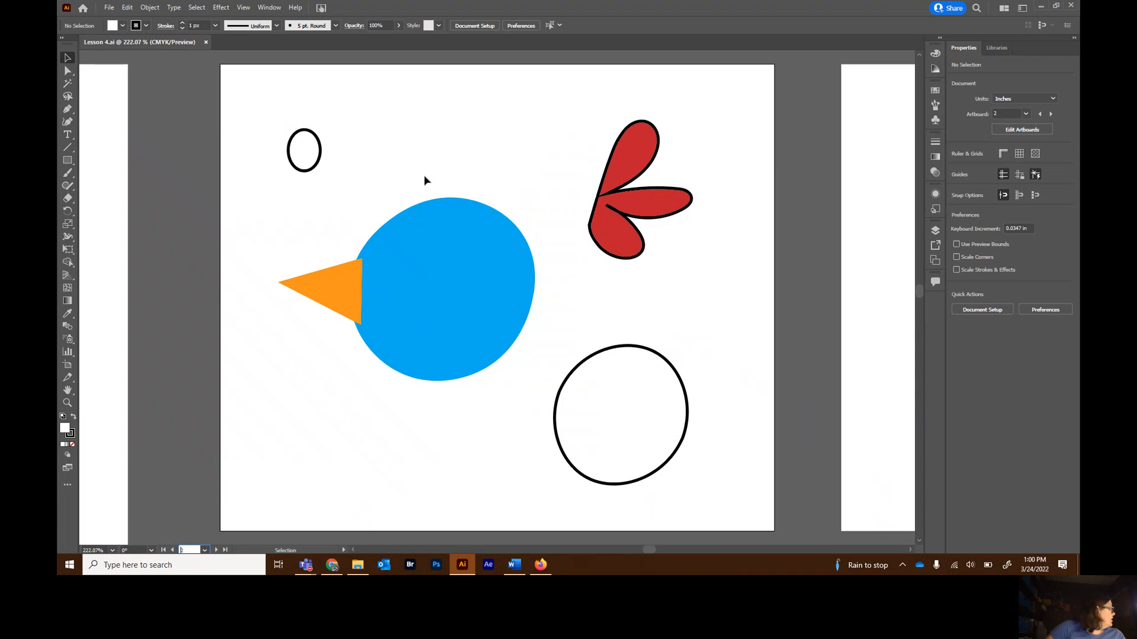
- Select the red three-lobed shape on the Bird 1 artboard and activate the Scissors tool
{"action": "left_click", "coordinate": [640, 254]}
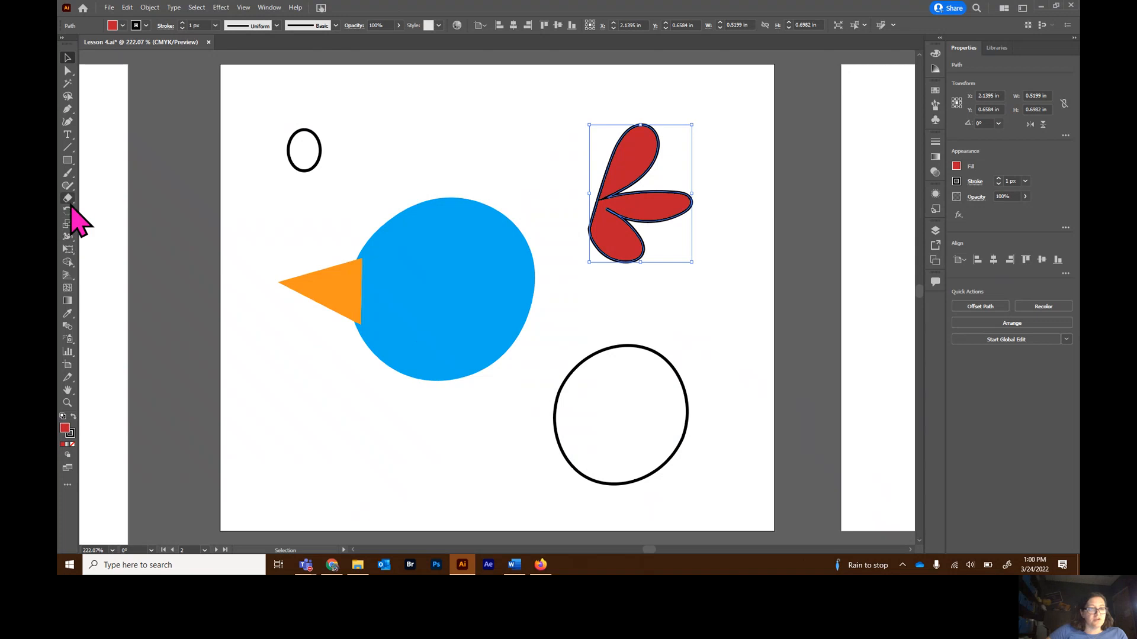
{"action": "left_click", "coordinate": [69, 199]}
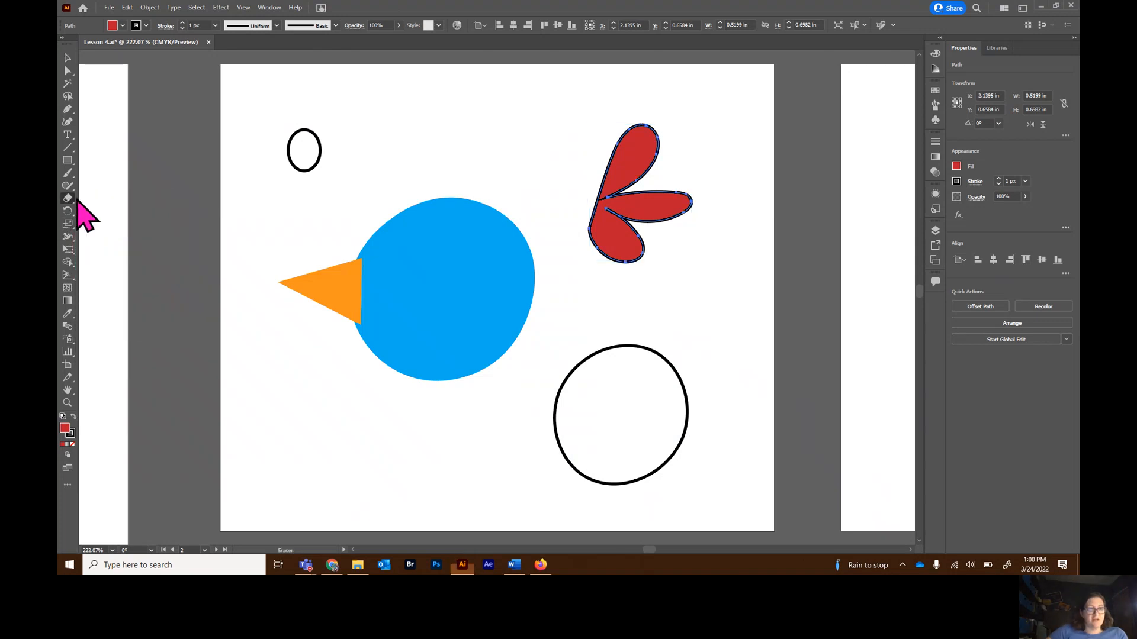
{"action": "left_click", "coordinate": [69, 200]}
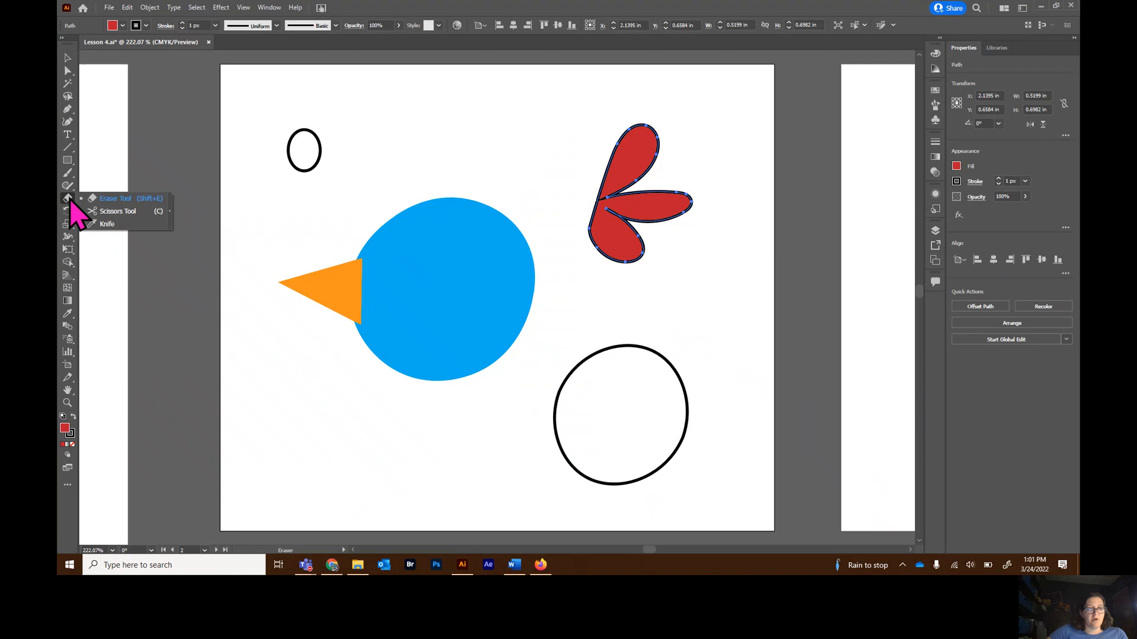
{"action": "left_click", "coordinate": [122, 211]}
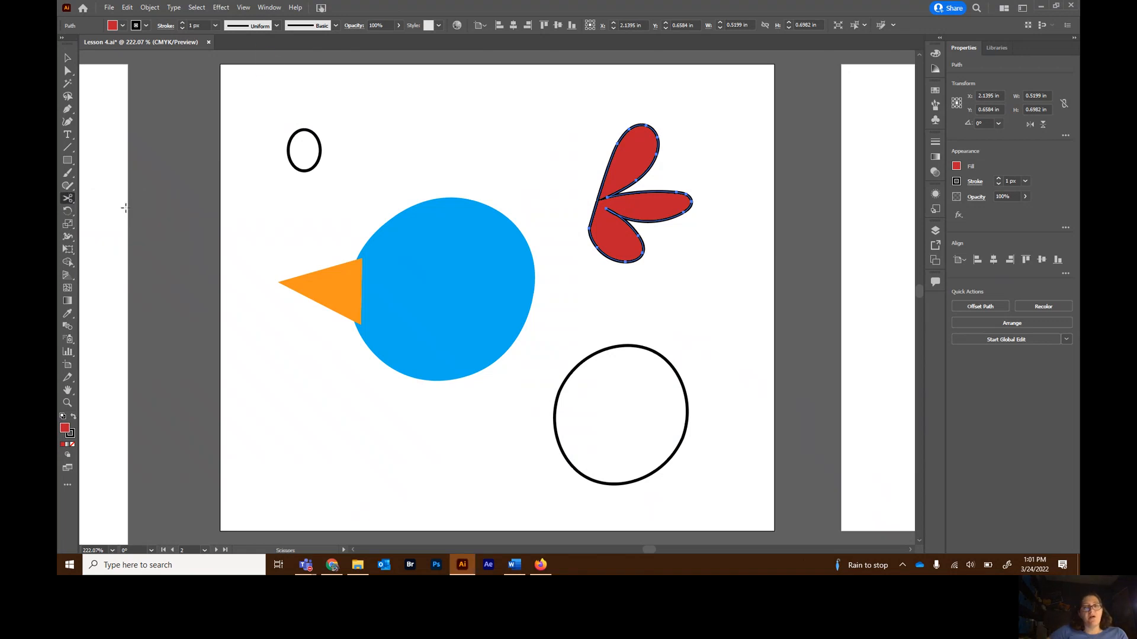
{"action": "left_click", "coordinate": [271, 8]}
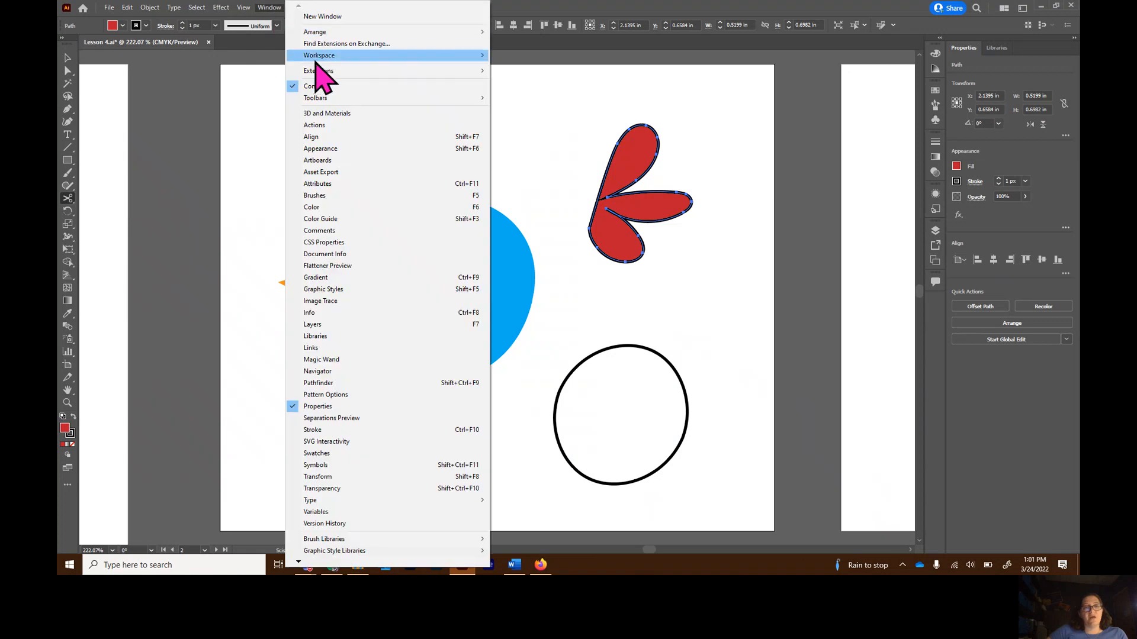
{"action": "mouse_move", "coordinate": [468, 55]}
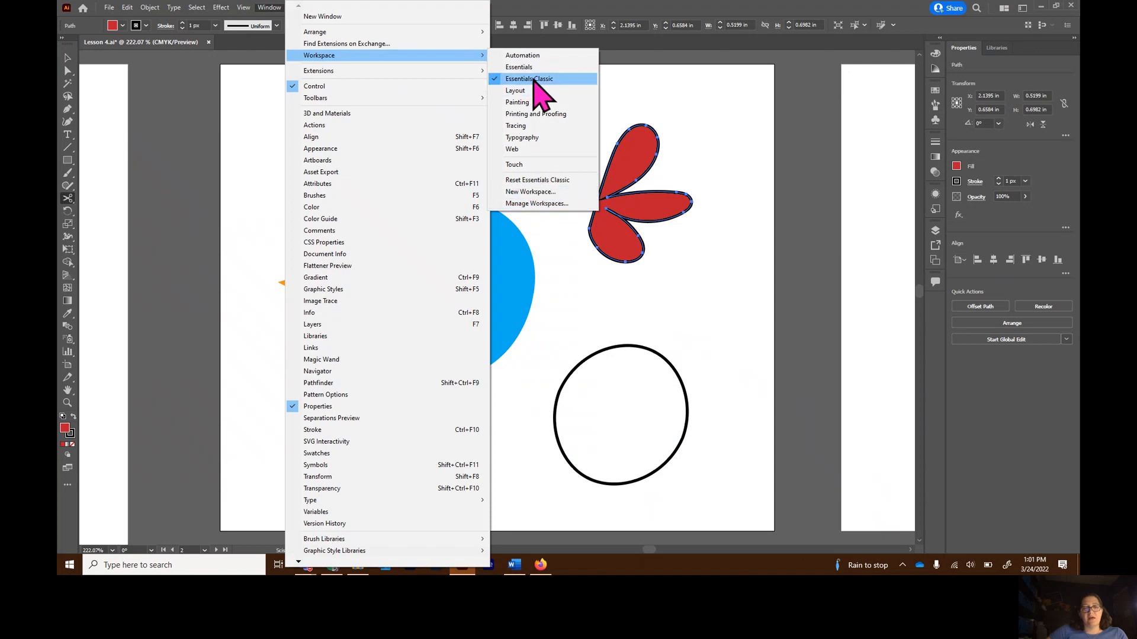
{"action": "left_click", "coordinate": [588, 8]}
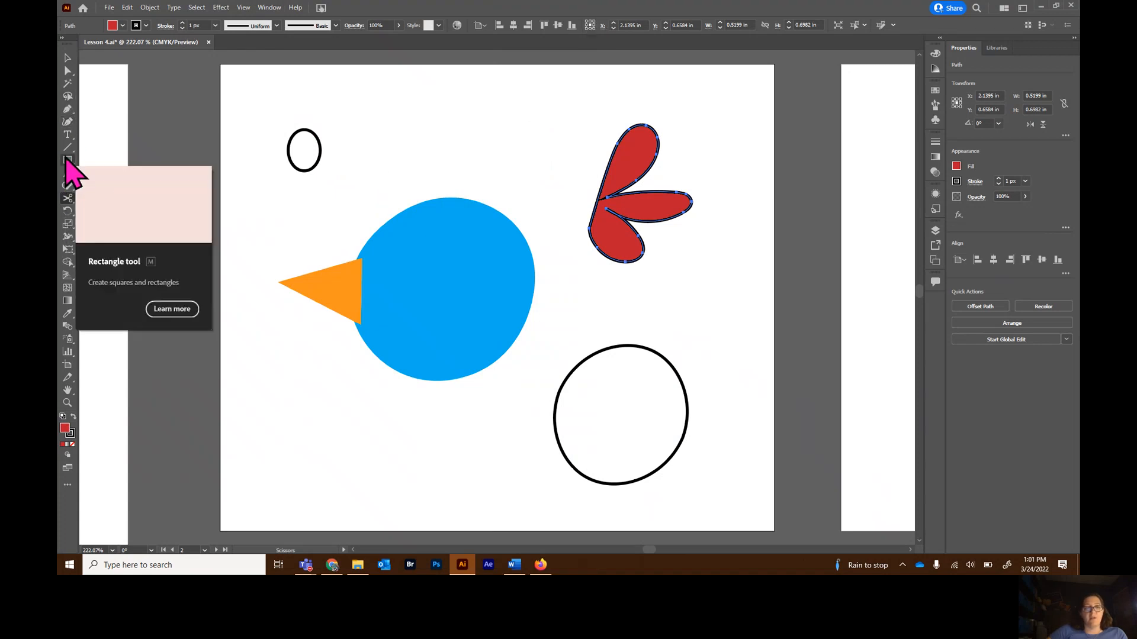
{"action": "left_click", "coordinate": [68, 485]}
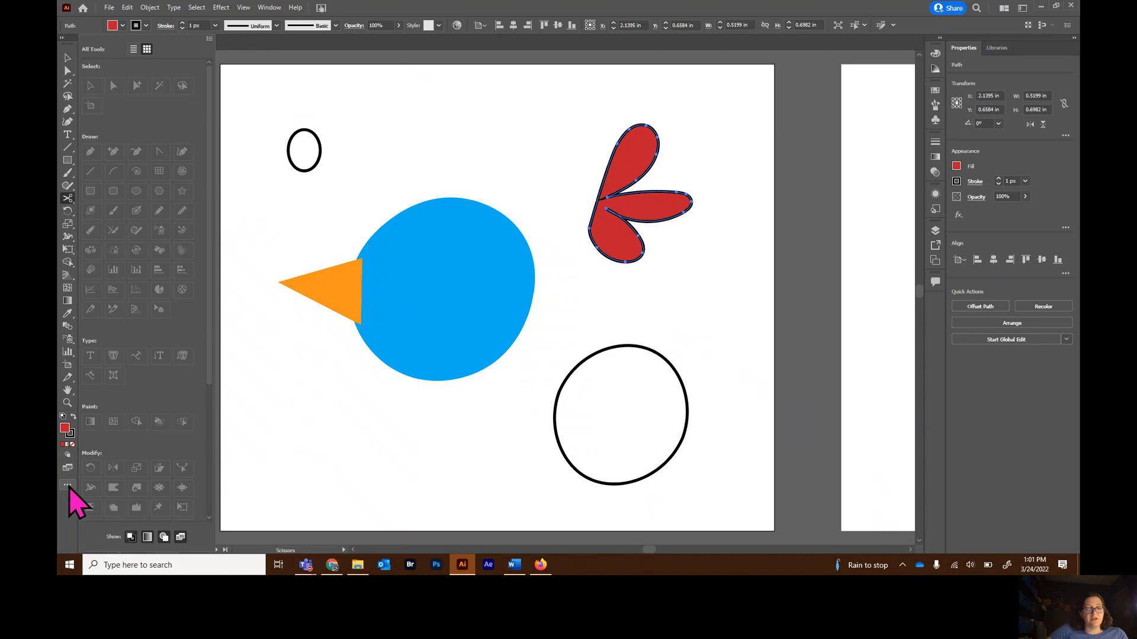
{"action": "scroll", "coordinate": [145, 414], "scroll_direction": "down", "scroll_amount": 3}
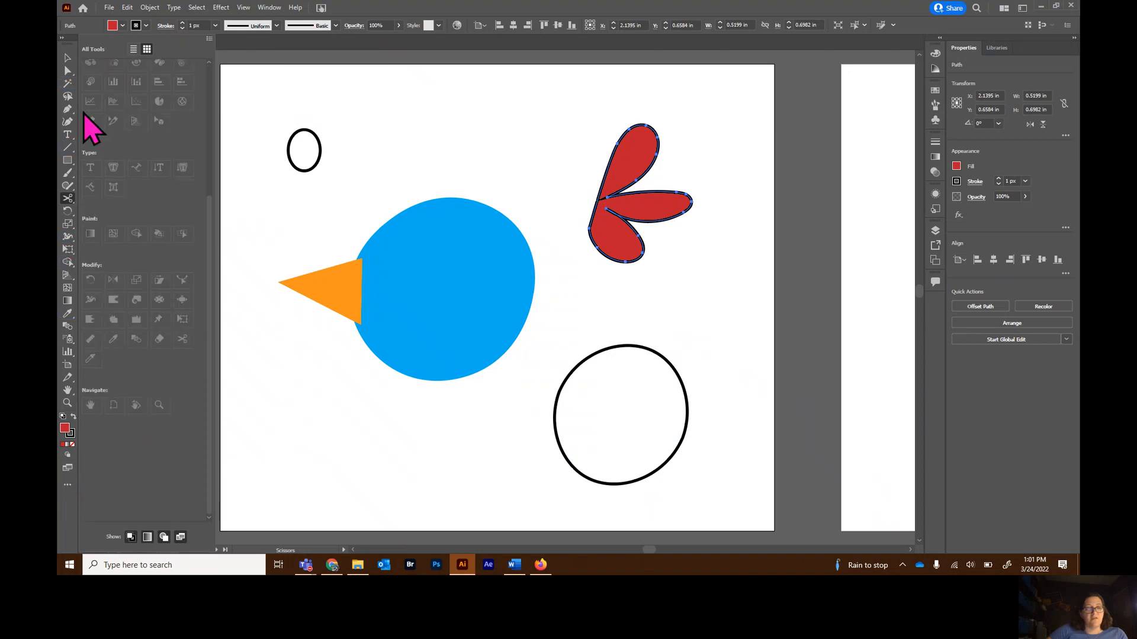
{"action": "scroll", "coordinate": [151, 143], "scroll_direction": "up", "scroll_amount": 3}
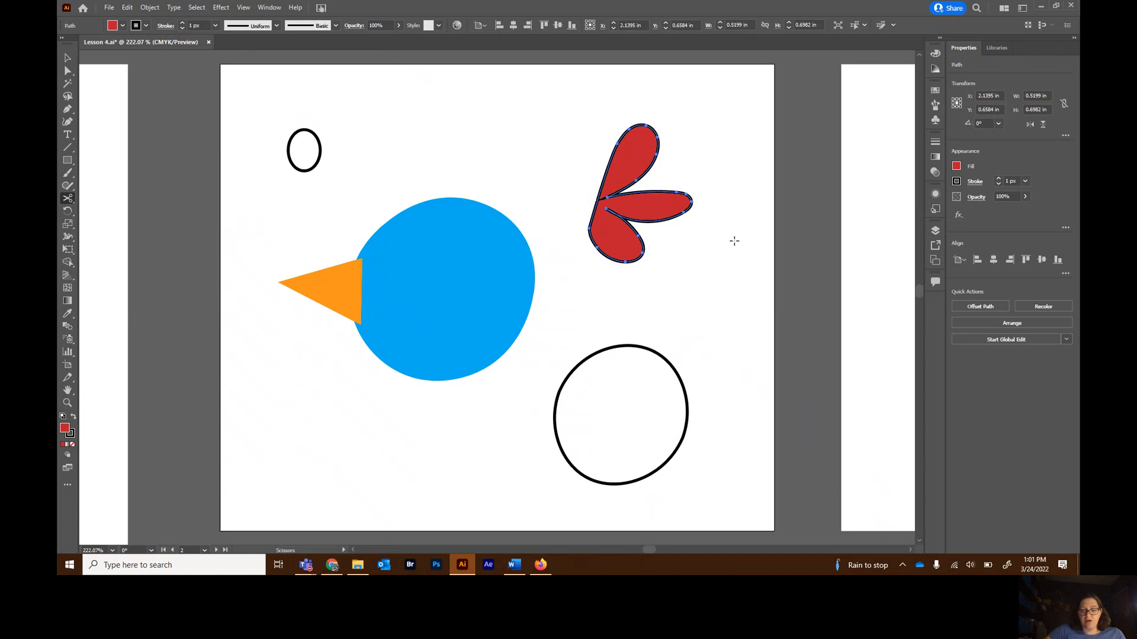
- Cut the red shape's outline with the Scissors tool at the corner anchor point on its lower left
{"action": "key", "text": "v"}
{"action": "key", "text": "ctrl+equal"}
{"action": "key", "text": "ctrl+equal"}
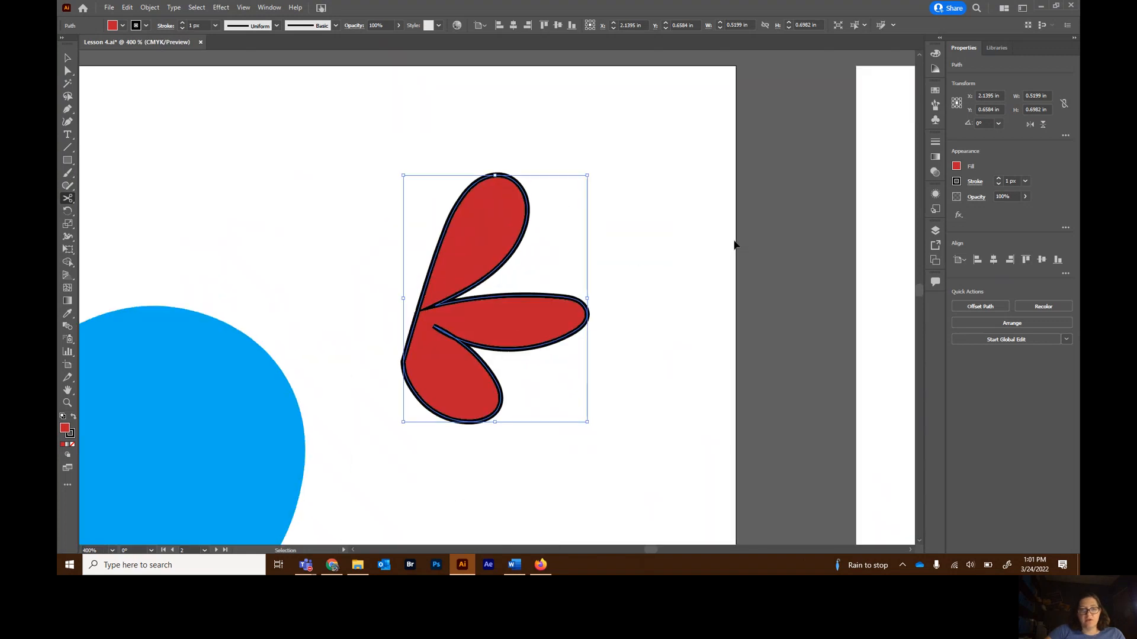
{"action": "key", "text": "c"}
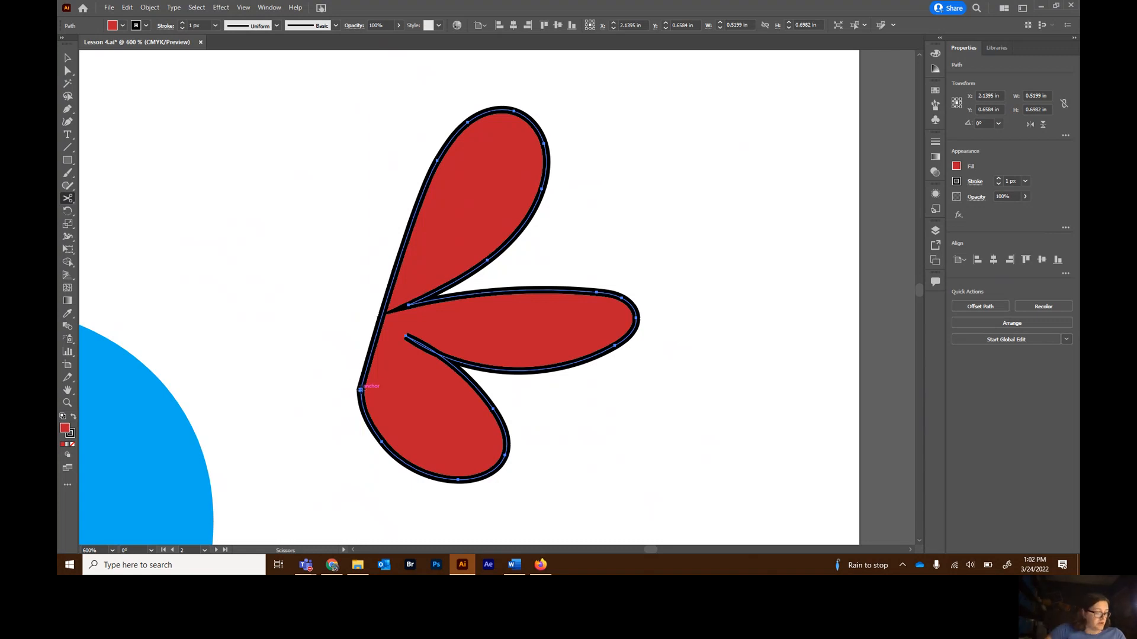
{"action": "left_click", "coordinate": [360, 390]}
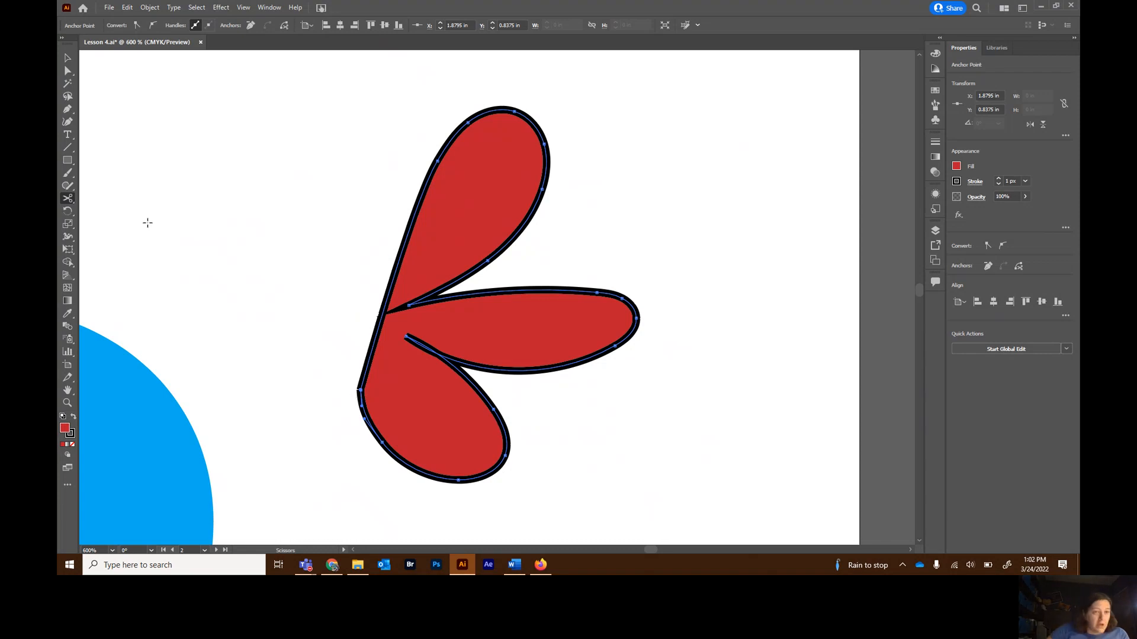
- Pull the two cut endpoints apart with Direct Selection, one about 0.07 in left, the other about 0.07 in left and 0.21 in up
{"action": "left_click", "coordinate": [68, 72]}
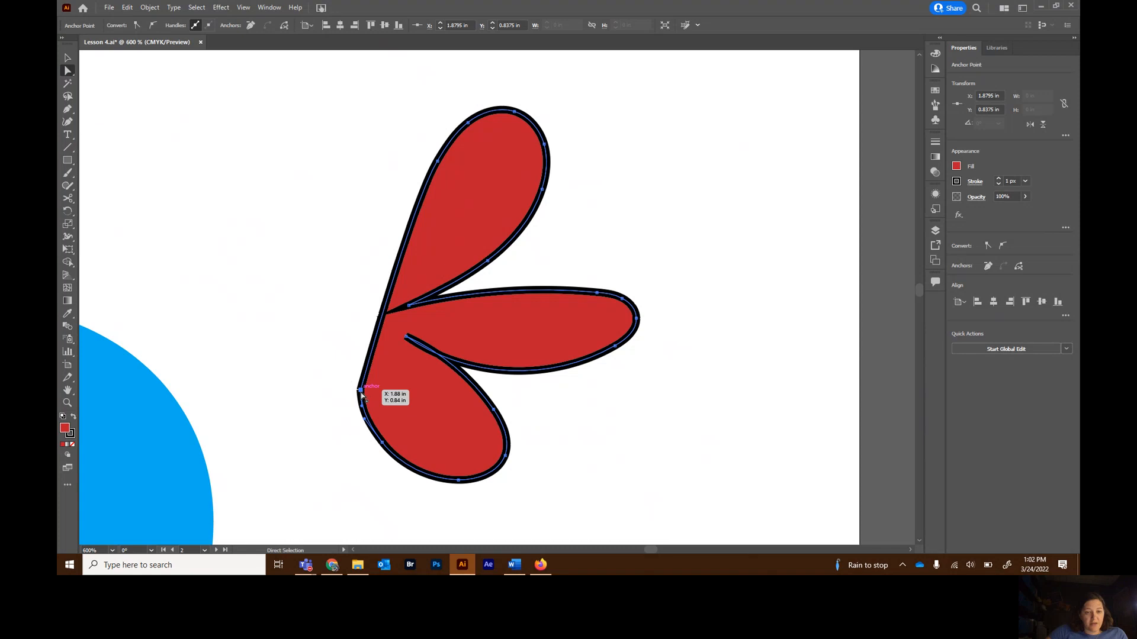
{"action": "left_click_drag", "start_coordinate": [362, 391], "coordinate": [324, 386]}
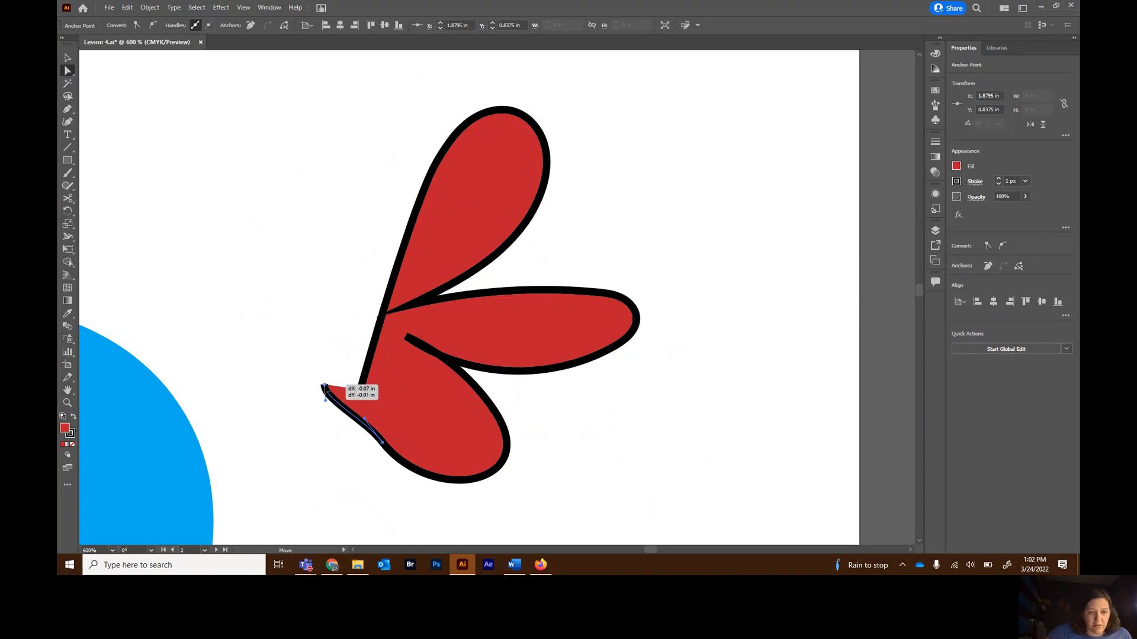
{"action": "left_click_drag", "start_coordinate": [324, 386], "coordinate": [323, 386]}
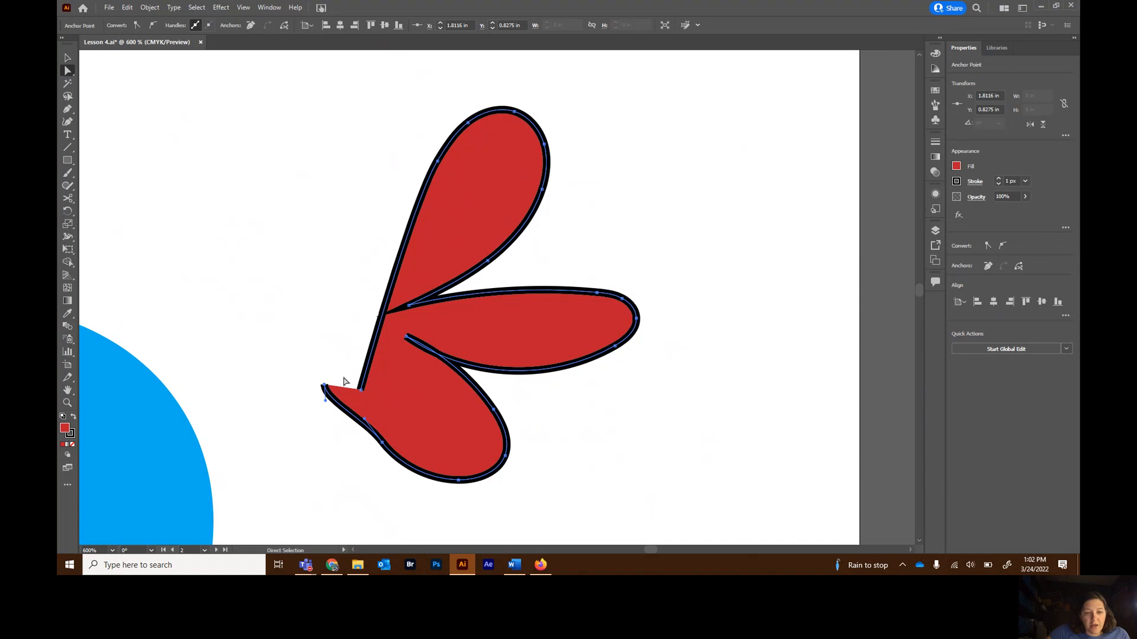
{"action": "left_click", "coordinate": [360, 390]}
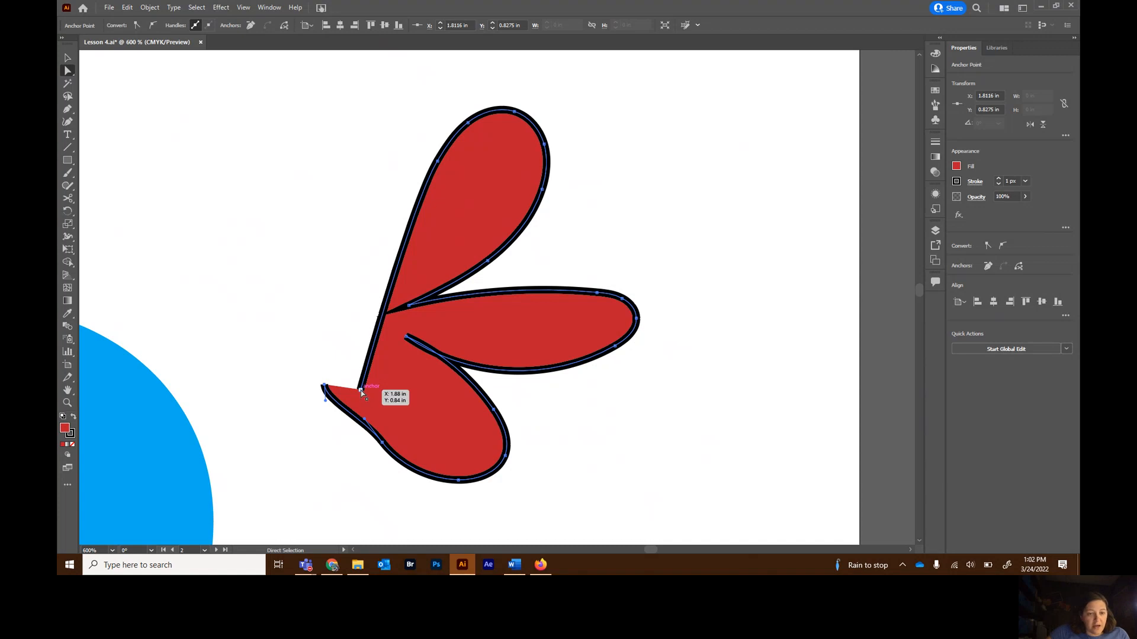
{"action": "left_click_drag", "start_coordinate": [361, 389], "coordinate": [325, 283]}
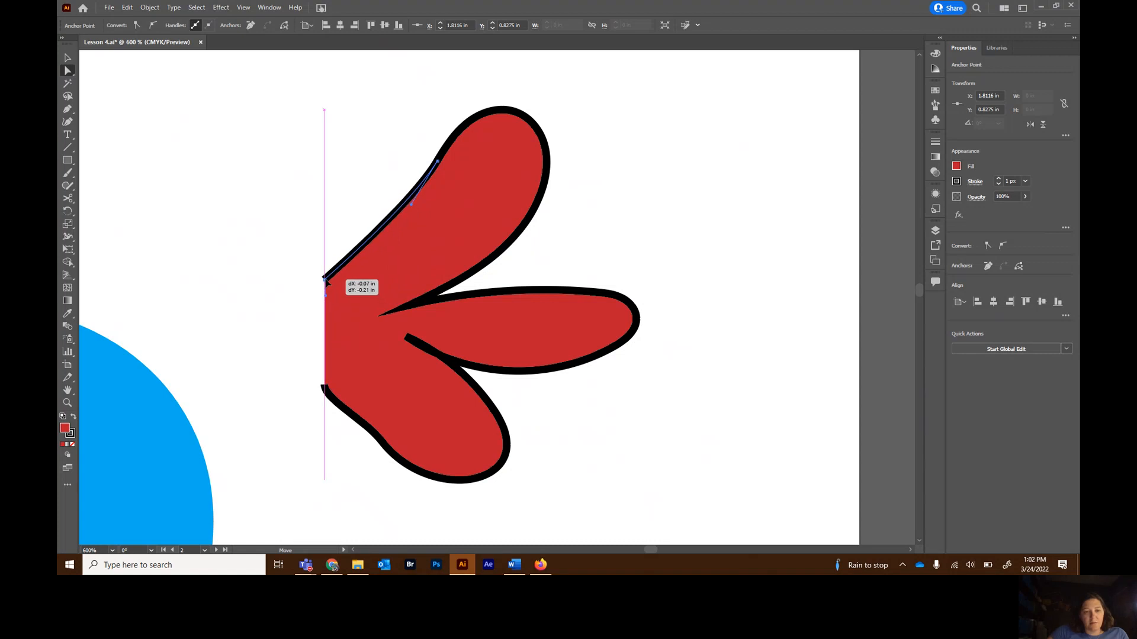
{"action": "left_click_drag", "start_coordinate": [326, 283], "coordinate": [326, 279]}
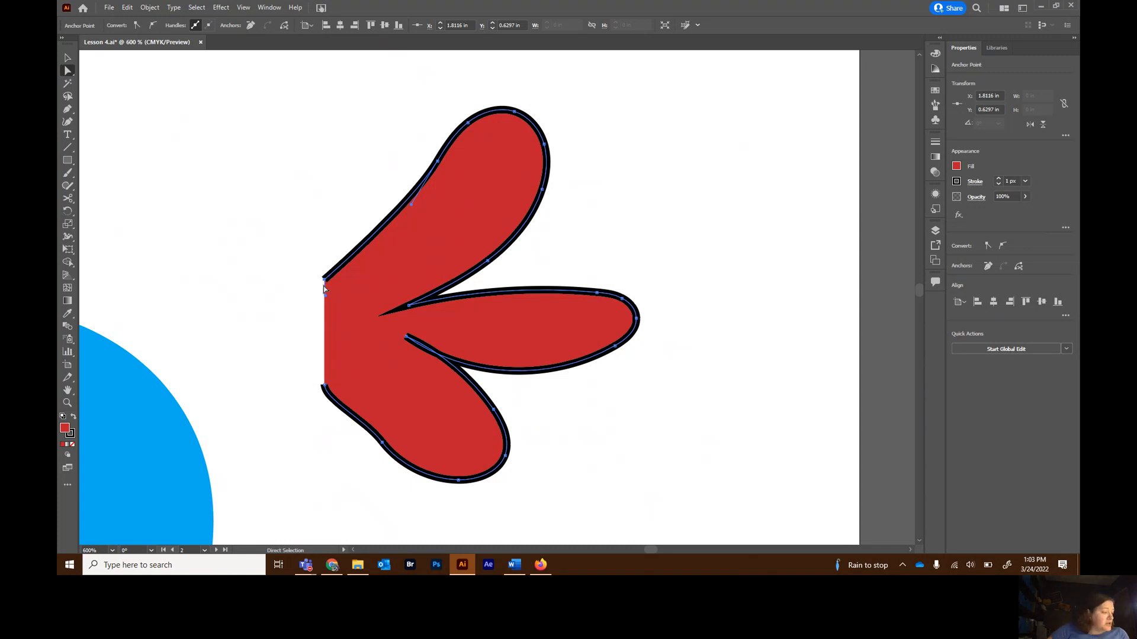
- Select the whole red three-lobed shape and join its two open endpoints into a closed path
{"action": "left_click", "coordinate": [68, 58]}
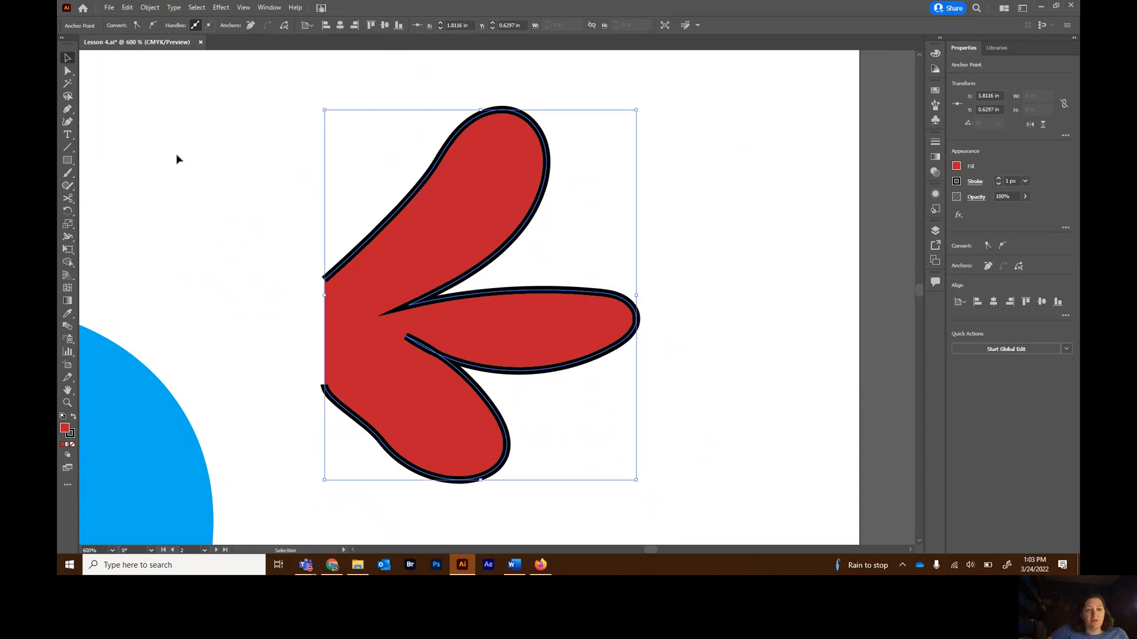
{"action": "left_click", "coordinate": [176, 155]}
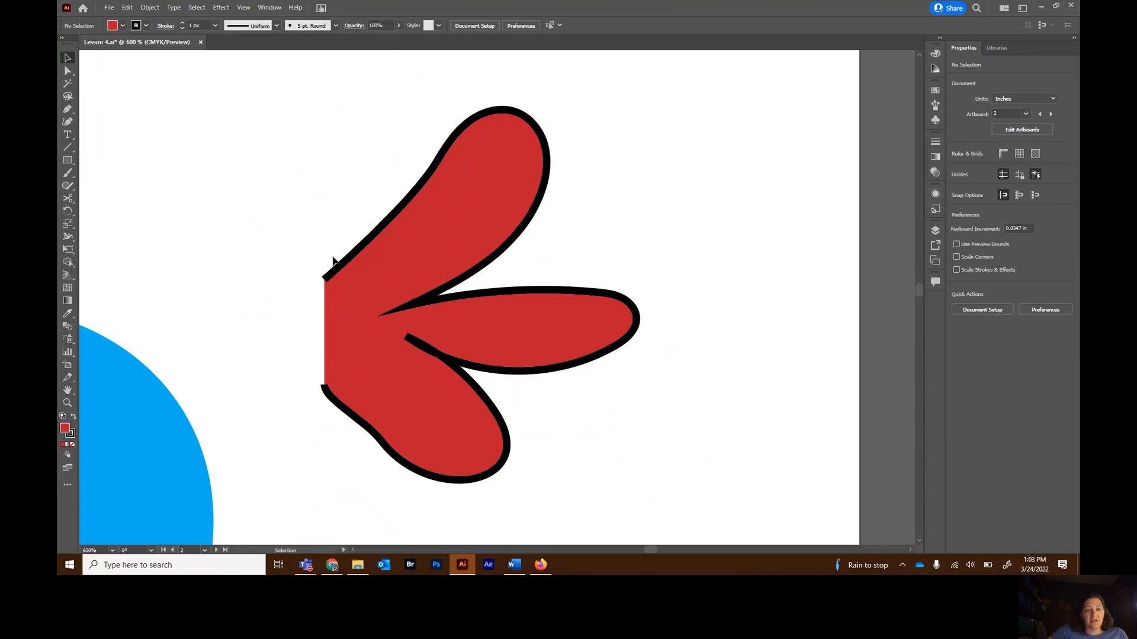
{"action": "left_click", "coordinate": [360, 255]}
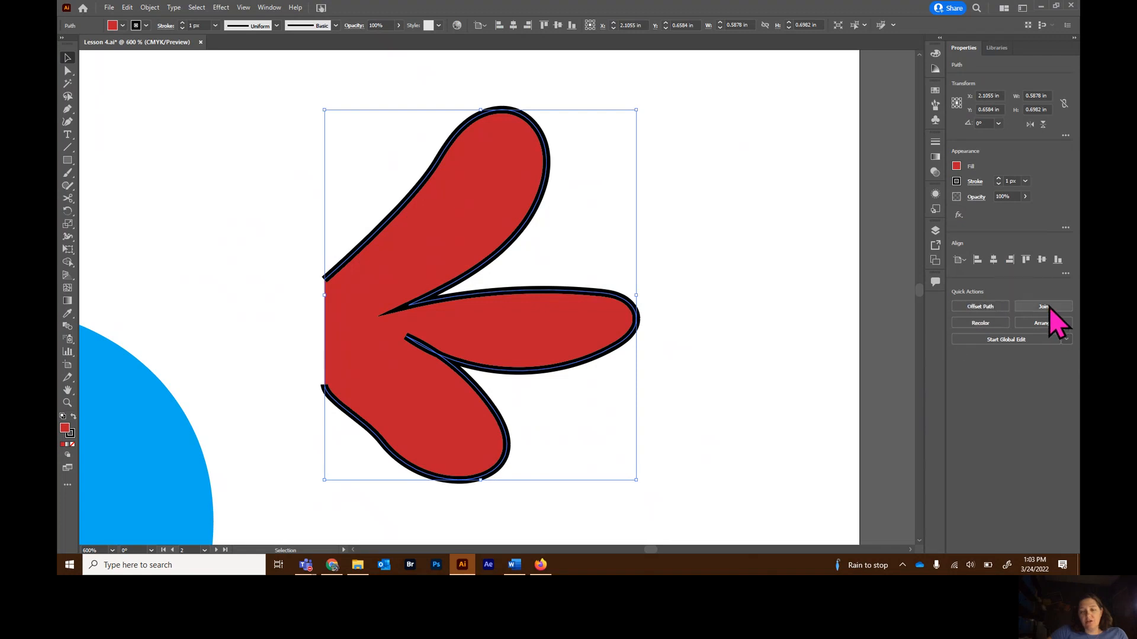
{"action": "right_click", "coordinate": [504, 322]}
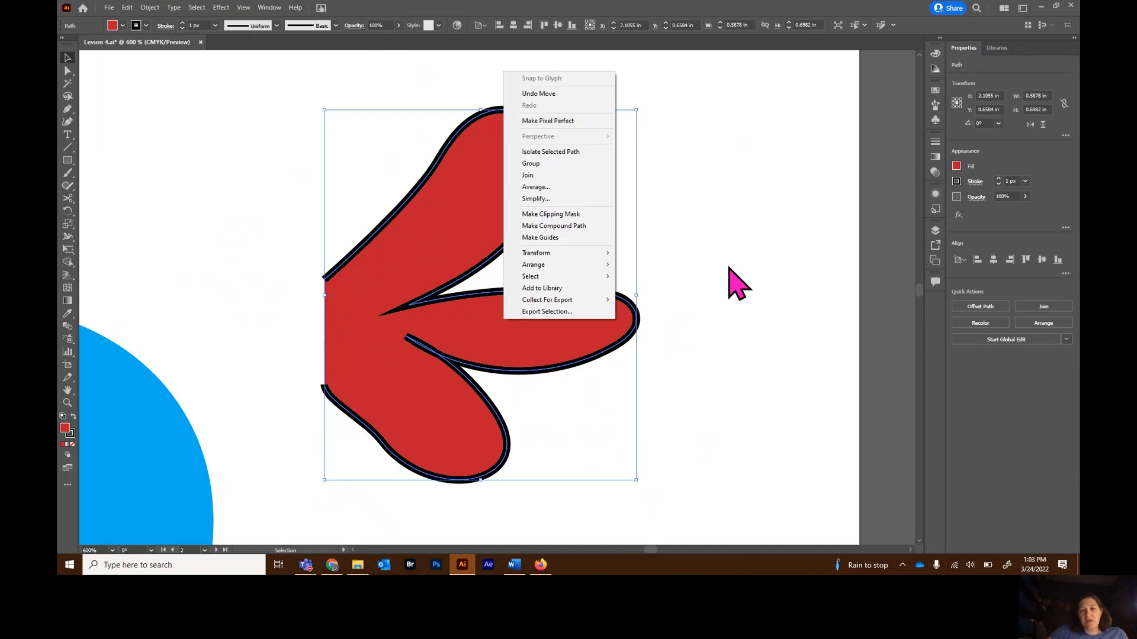
{"action": "left_click", "coordinate": [747, 268]}
{"action": "left_click", "coordinate": [443, 305]}
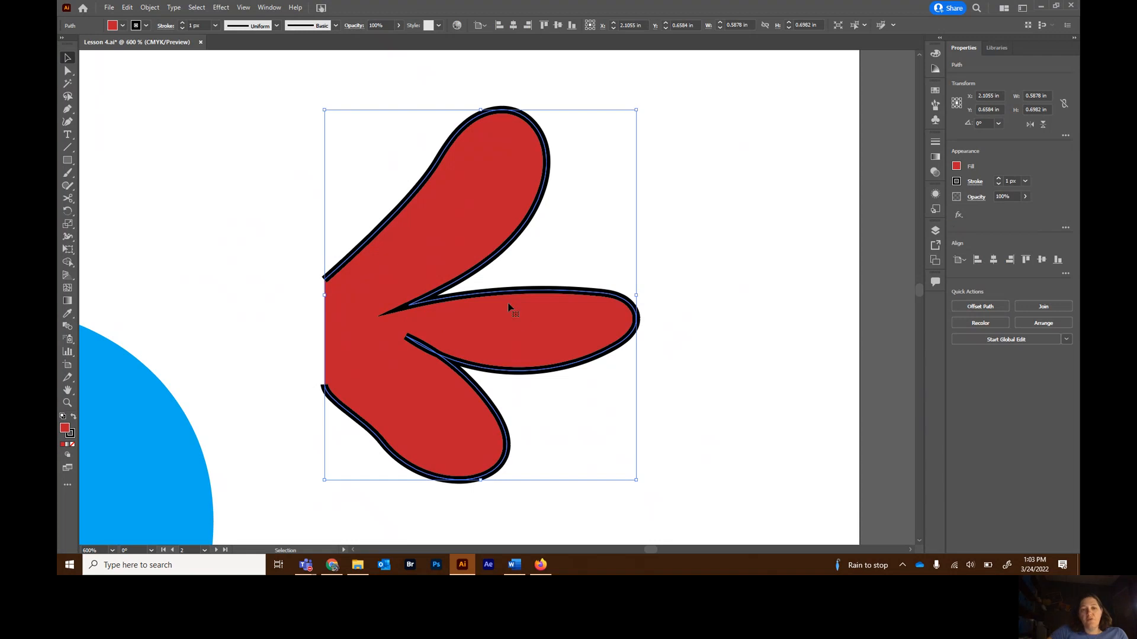
{"action": "right_click", "coordinate": [463, 299]}
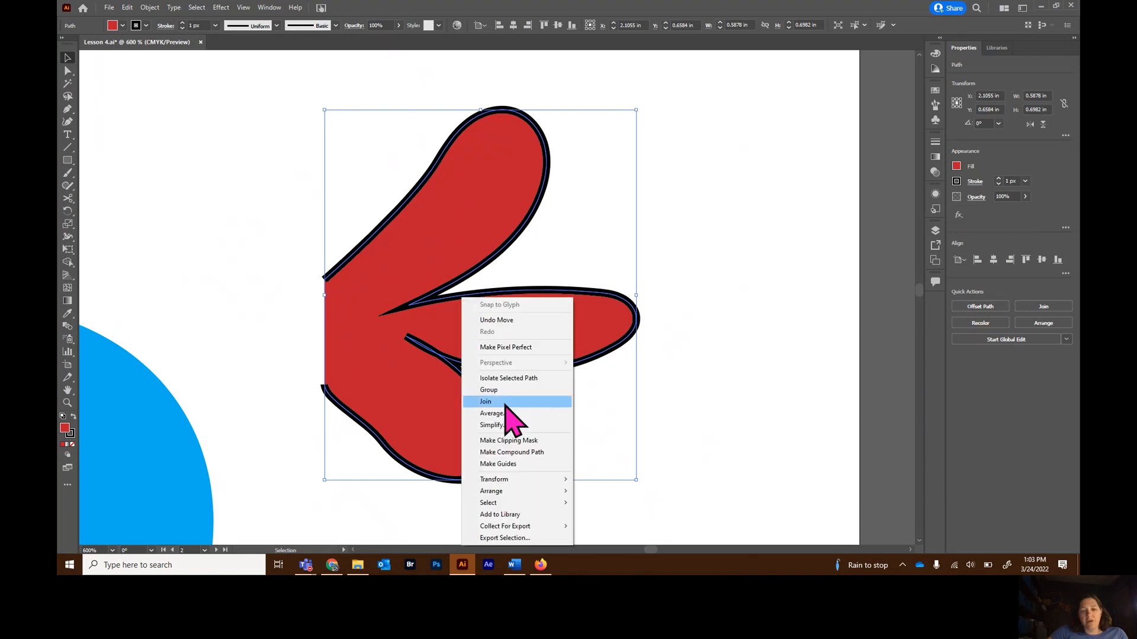
{"action": "left_click", "coordinate": [1044, 307]}
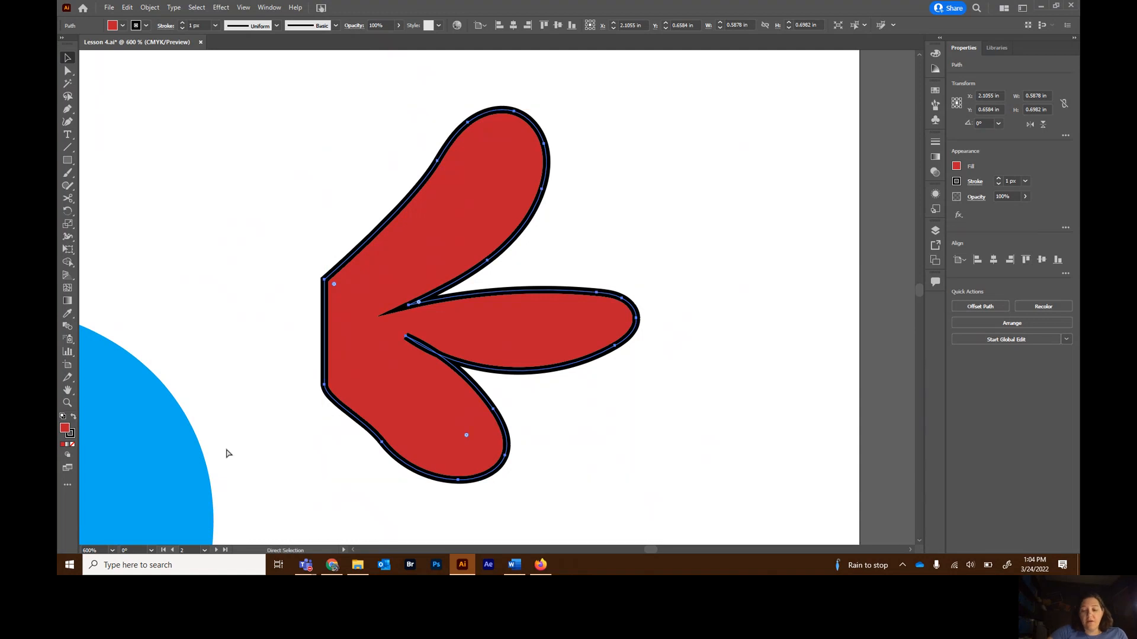
- Apply the blue body's fill and lack of stroke to the red three-lobed shape with the Eyedropper
{"action": "key", "text": "ctrl+minus"}
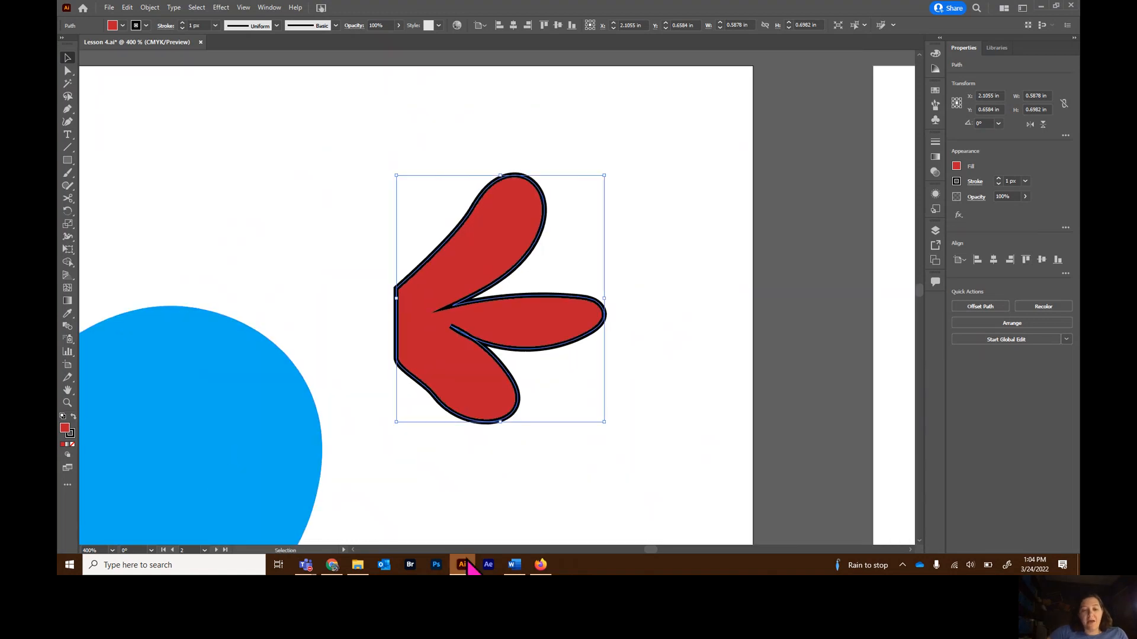
{"action": "scroll", "coordinate": [647, 550], "scroll_direction": "left", "scroll_amount": 5}
{"action": "scroll", "coordinate": [647, 551], "scroll_direction": "right", "scroll_amount": 4}
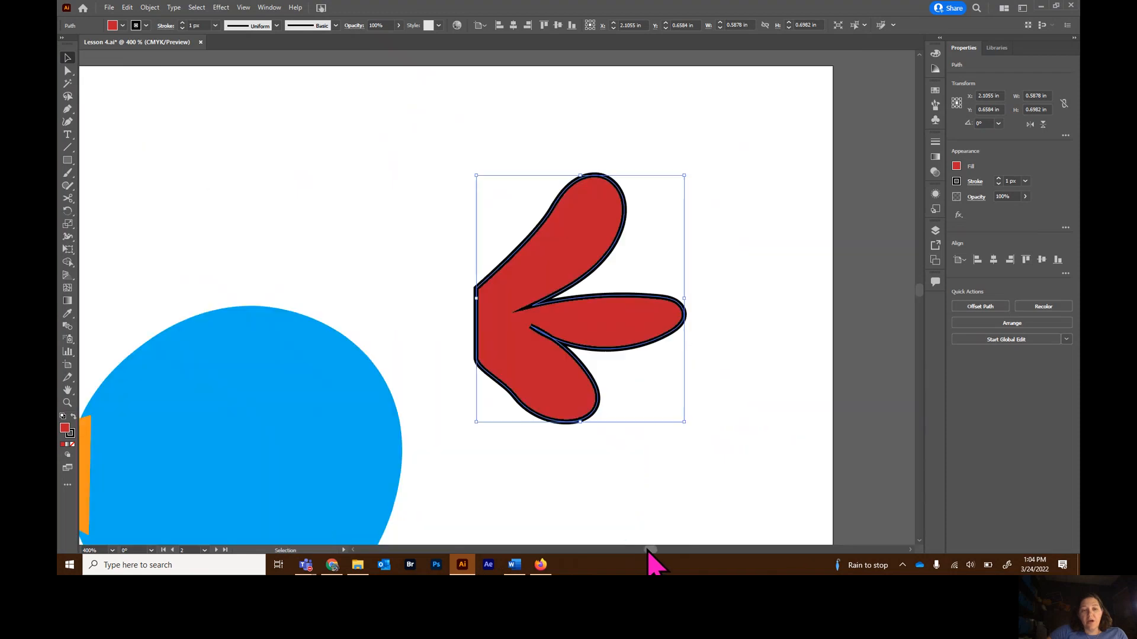
{"action": "scroll", "coordinate": [647, 550], "scroll_direction": "left", "scroll_amount": 2}
{"action": "scroll", "coordinate": [593, 482], "scroll_direction": "down", "scroll_amount": 3}
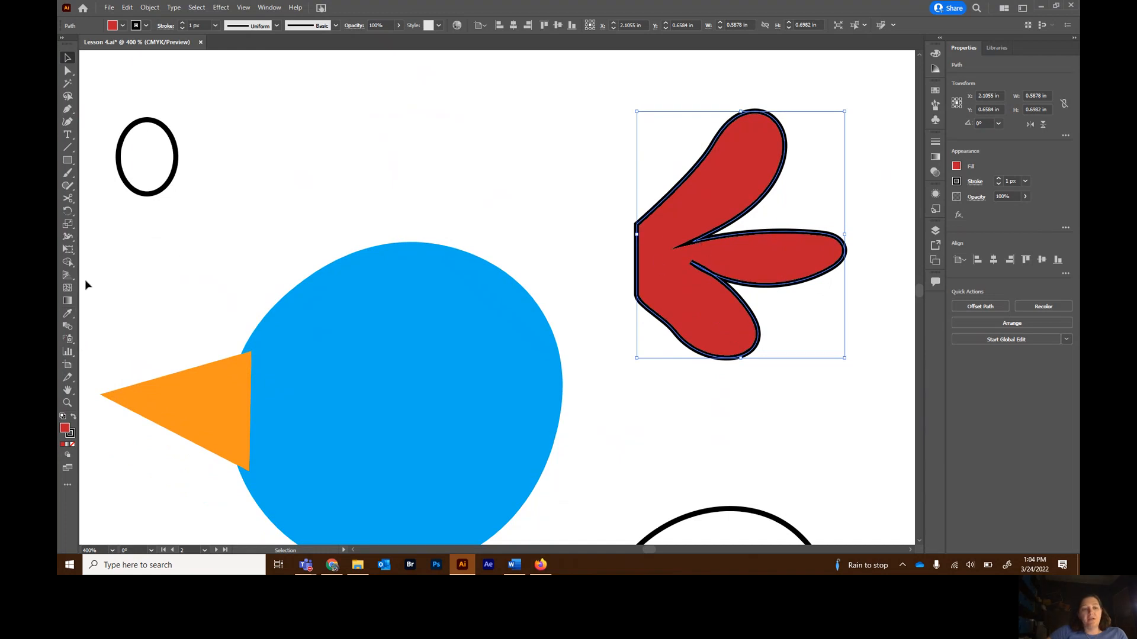
{"action": "left_click", "coordinate": [67, 313]}
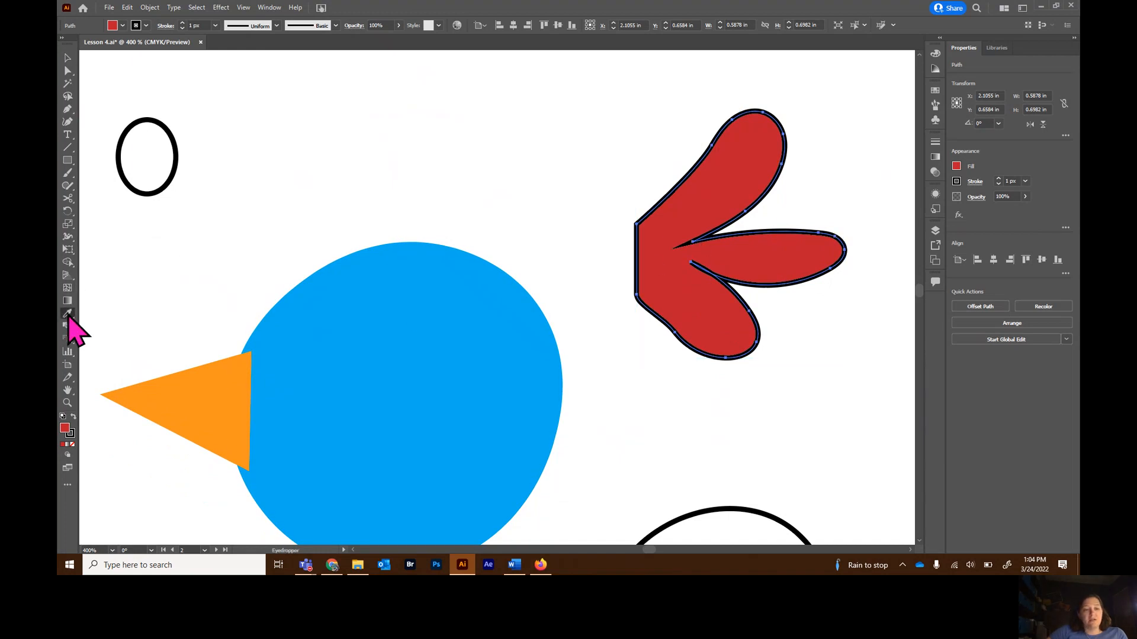
{"action": "left_click", "coordinate": [457, 329]}
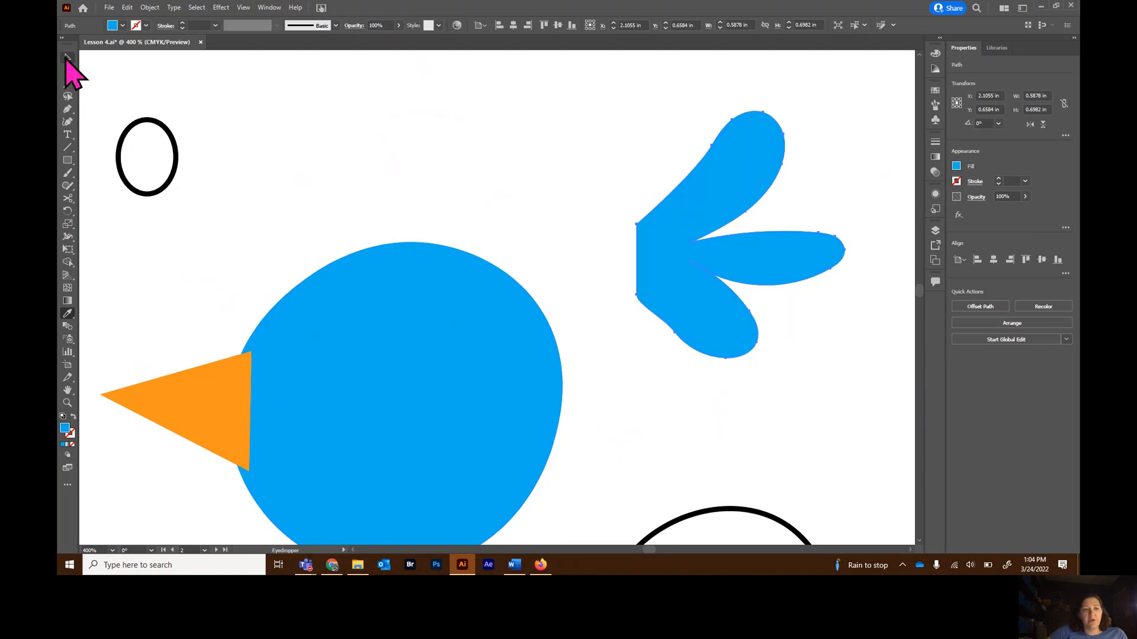
- Move the three-lobed tail about 0.24 in left and 0.41 in down so it overlaps the body's right edge, and deselect it
{"action": "left_click", "coordinate": [67, 58]}
{"action": "left_click_drag", "start_coordinate": [688, 283], "coordinate": [607, 435]}
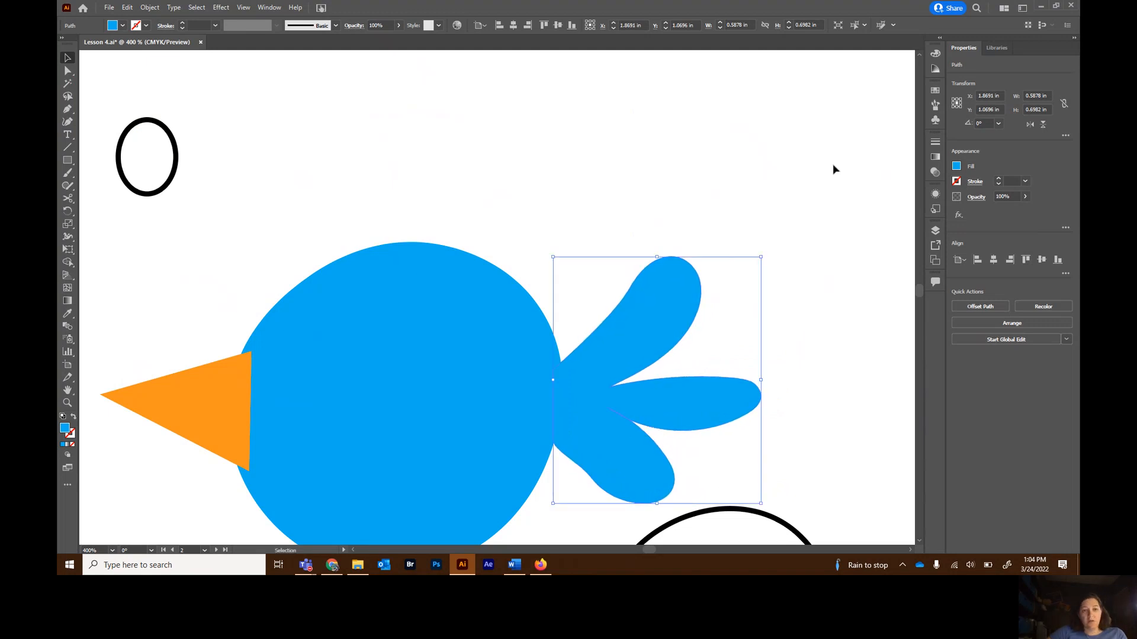
{"action": "left_click", "coordinate": [801, 163]}
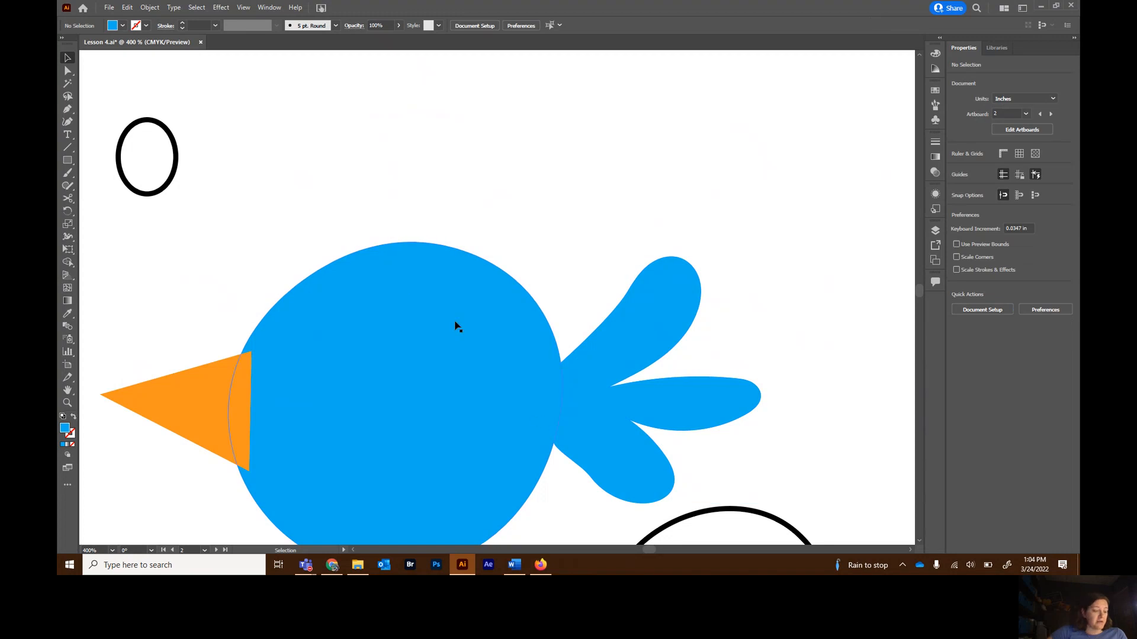
- Go to the Bird 2 artboard and activate the Knife tool for cutting the green beak
{"action": "scroll", "coordinate": [449, 238], "scroll_direction": "down", "scroll_amount": 3}
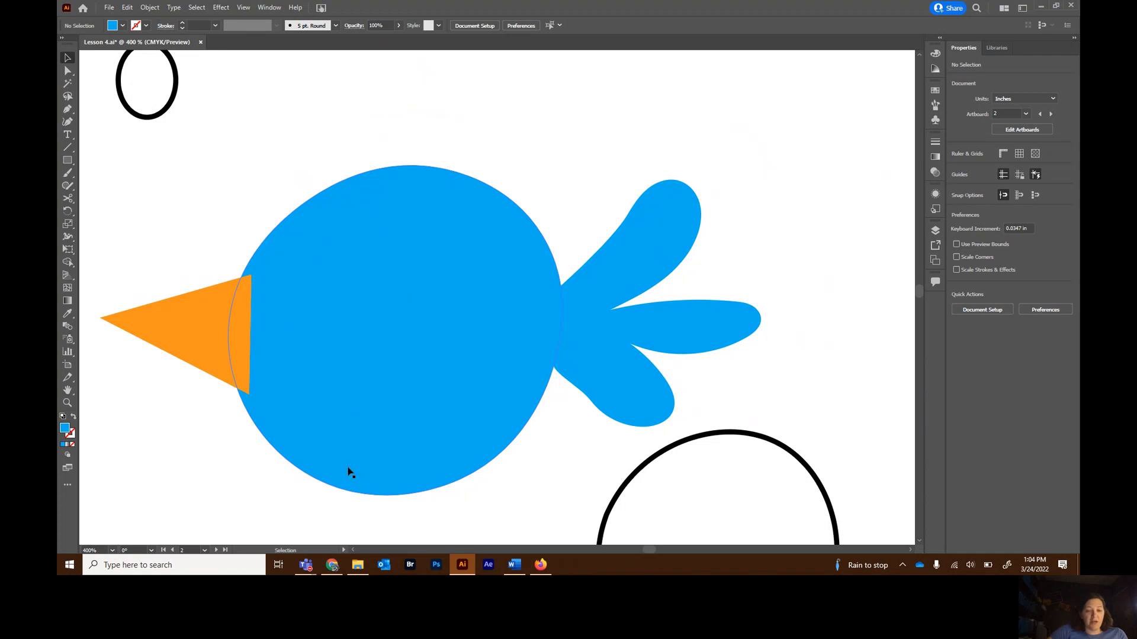
{"action": "left_click", "coordinate": [205, 550]}
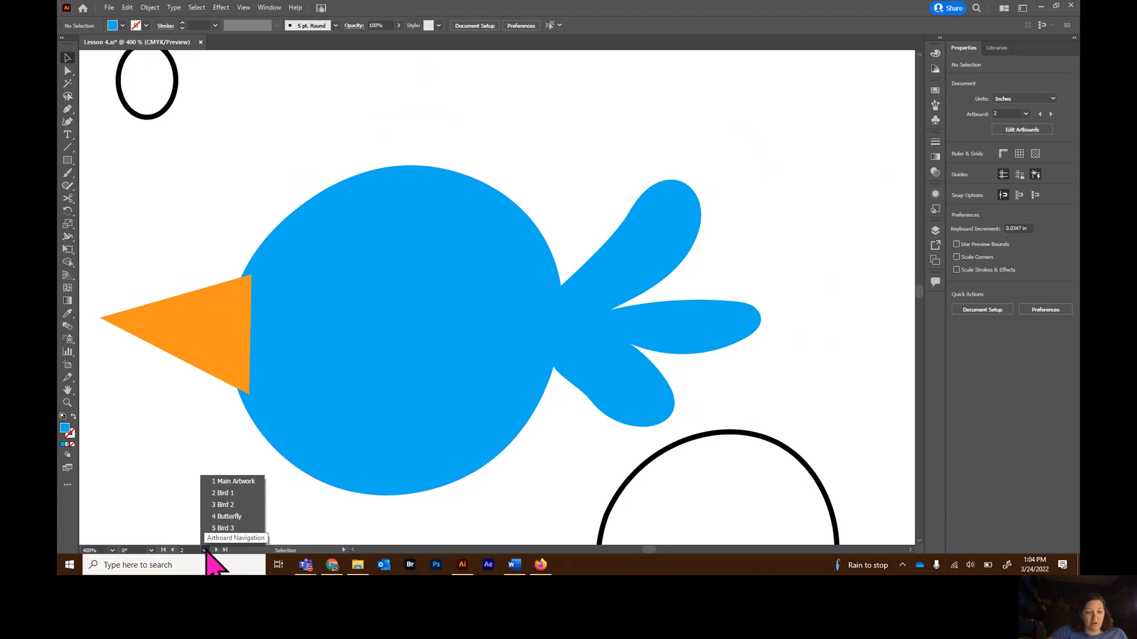
{"action": "left_click", "coordinate": [224, 505]}
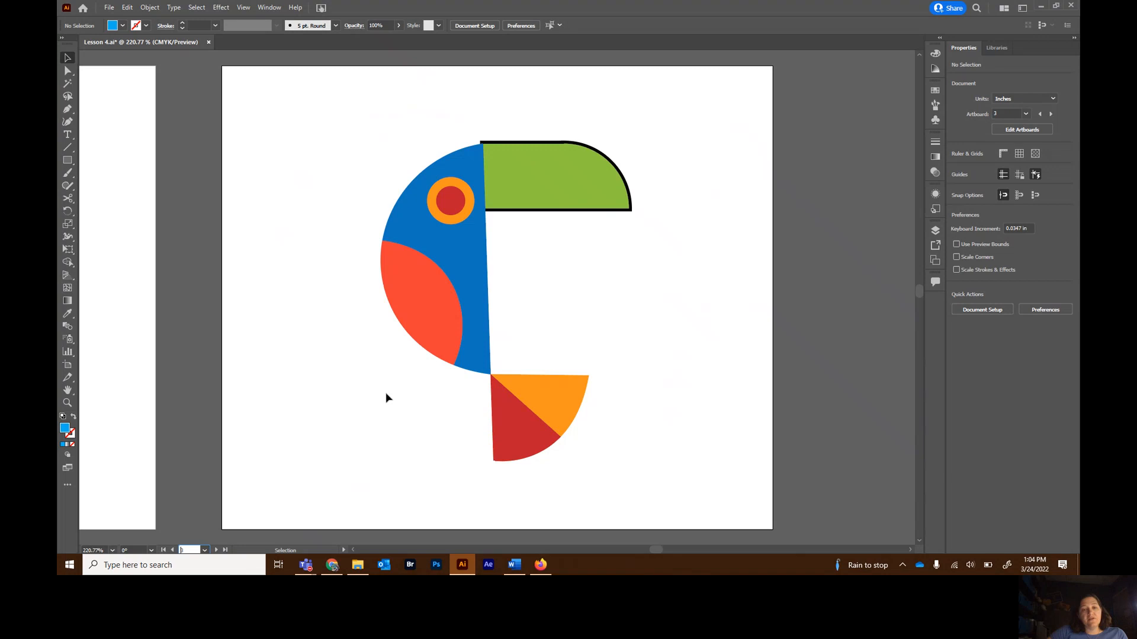
{"action": "key", "text": "ctrl+equal"}
{"action": "key", "text": "ctrl+equal"}
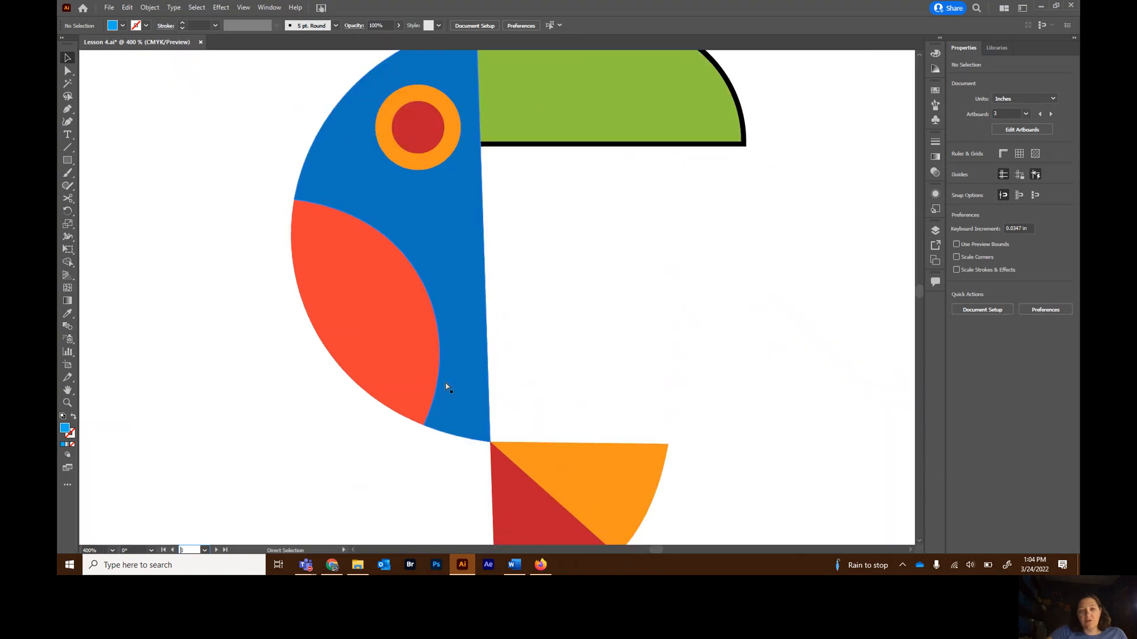
{"action": "scroll", "coordinate": [463, 454], "scroll_direction": "up", "scroll_amount": 4}
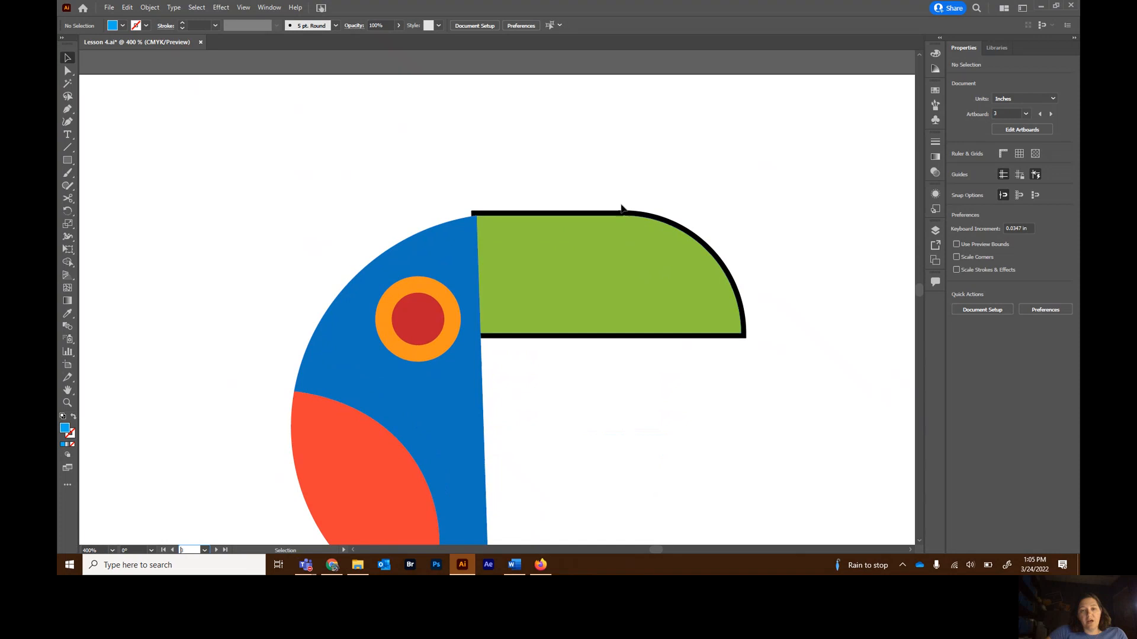
{"action": "left_click", "coordinate": [69, 200]}
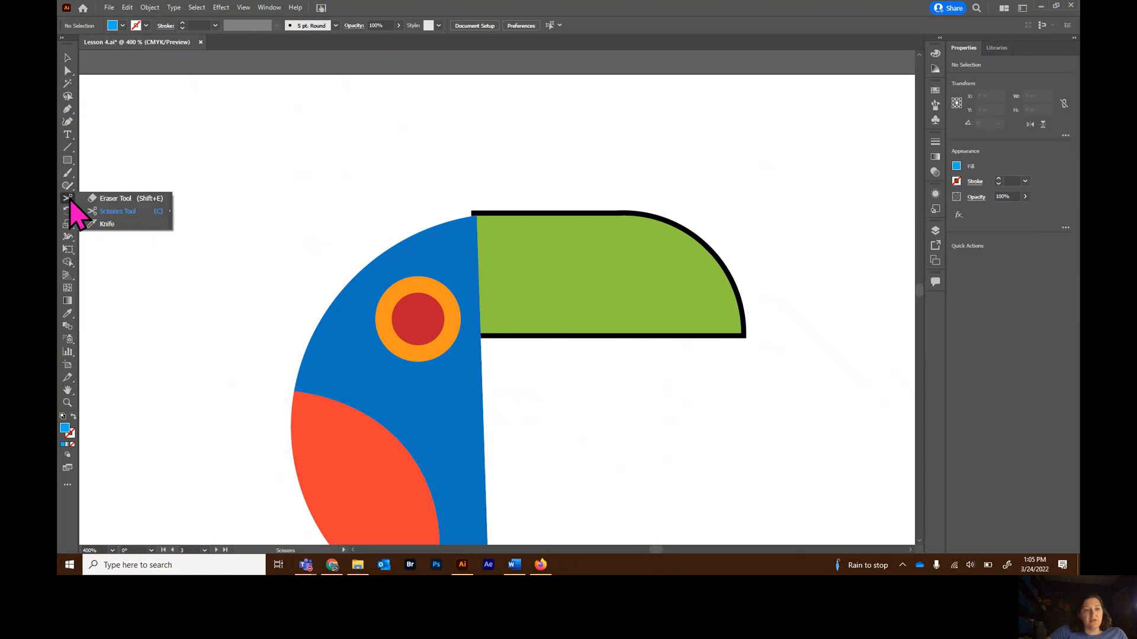
{"action": "left_click", "coordinate": [108, 224]}
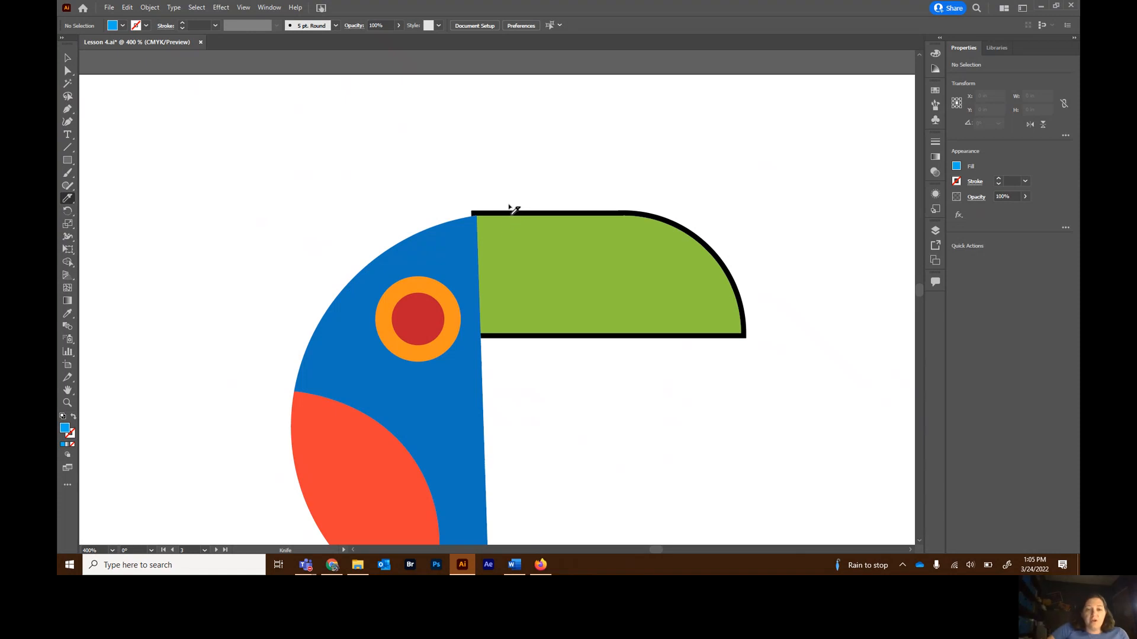
- Slice the green beak from top to bottom with the Knife tool, making two slightly curved cuts and two straight vertical cuts to its right
{"action": "left_click_drag", "start_coordinate": [508, 193], "coordinate": [521, 365]}
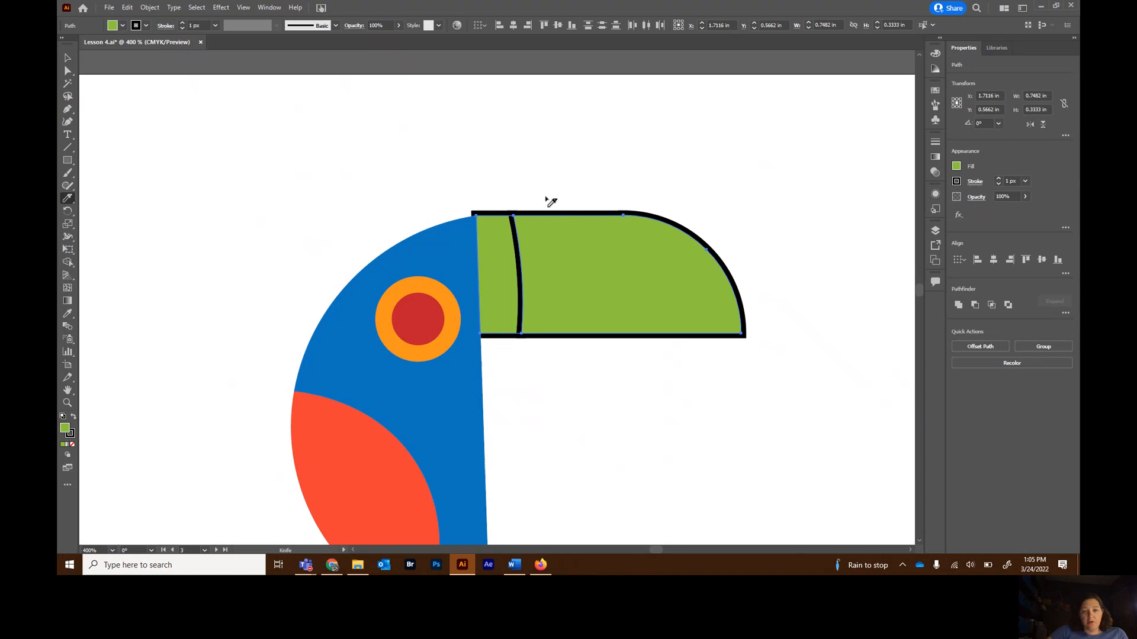
{"action": "left_click_drag", "start_coordinate": [547, 197], "coordinate": [555, 357]}
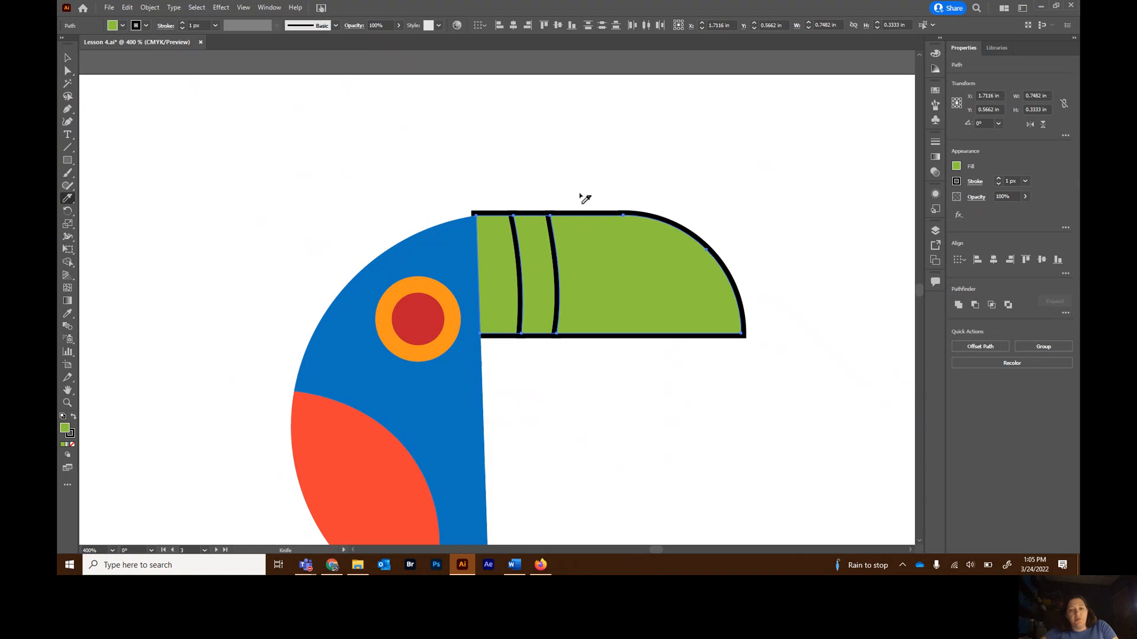
{"action": "left_click_drag", "start_coordinate": [581, 195], "coordinate": [582, 356]}
{"action": "left_click_drag", "start_coordinate": [582, 356], "coordinate": [585, 357]}
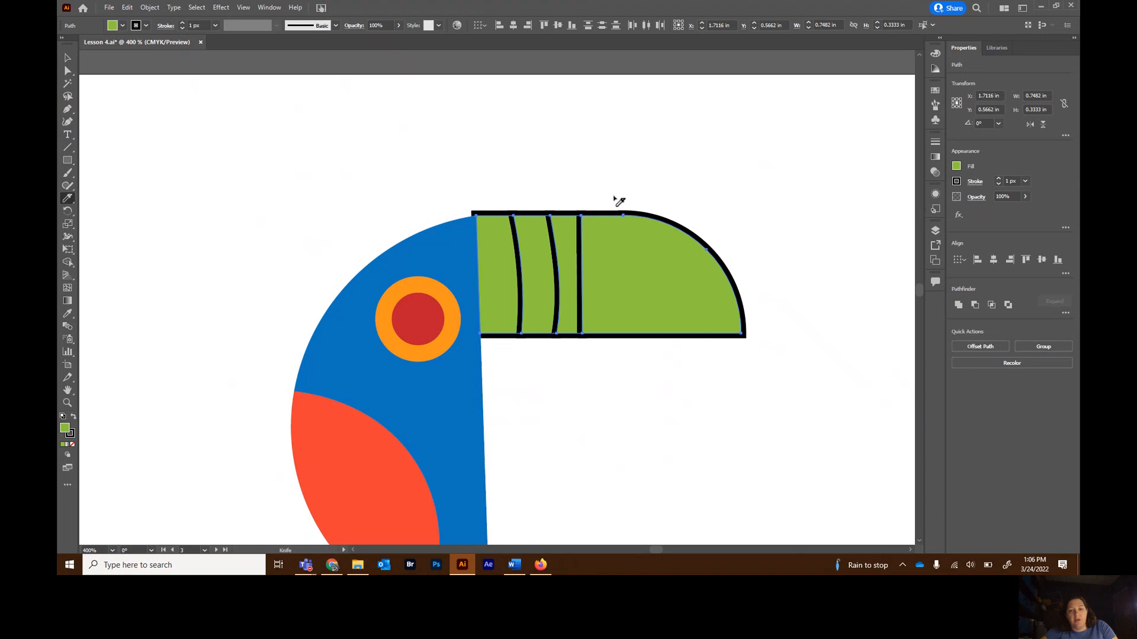
{"action": "left_click_drag", "start_coordinate": [614, 197], "coordinate": [616, 357]}
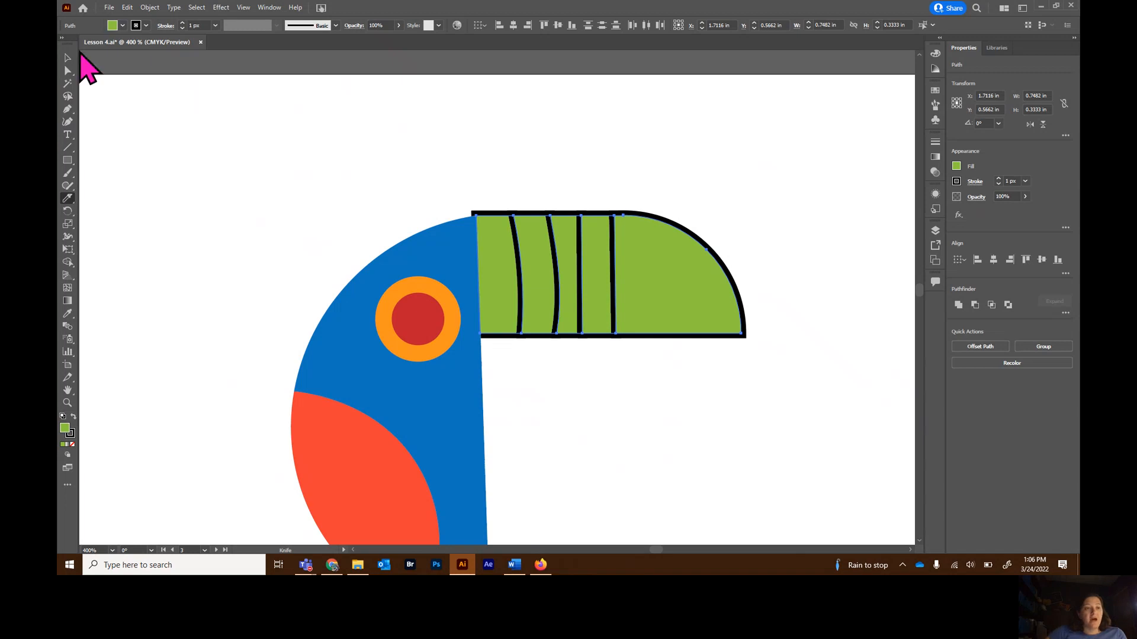
- Fill the beak piece next to the bird's head with light blue
{"action": "left_click", "coordinate": [67, 59]}
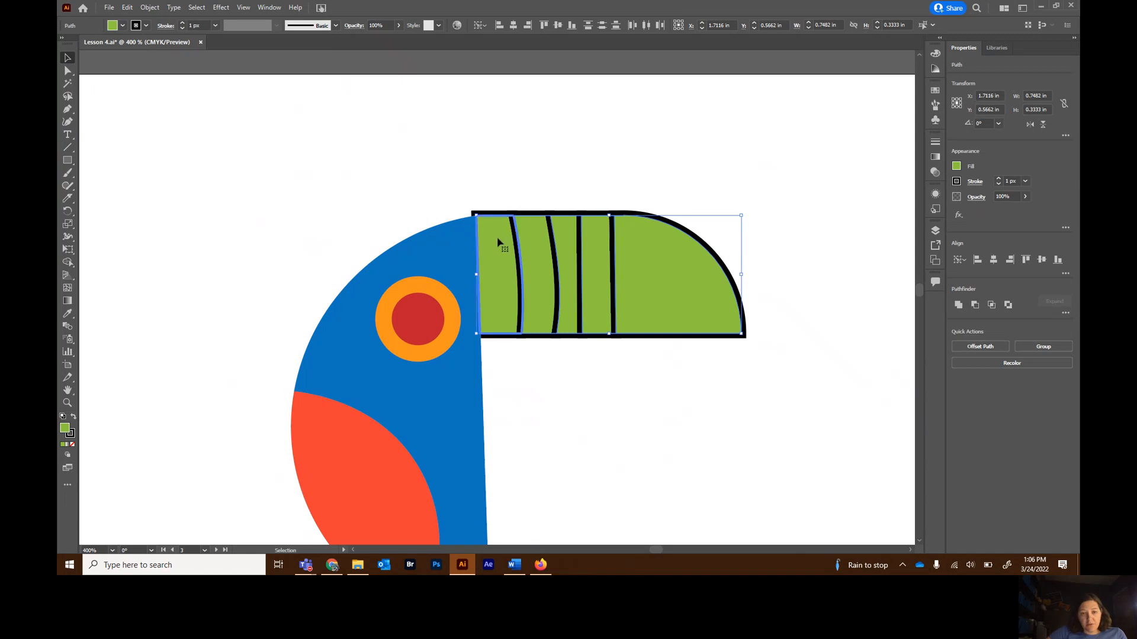
{"action": "left_click", "coordinate": [505, 148]}
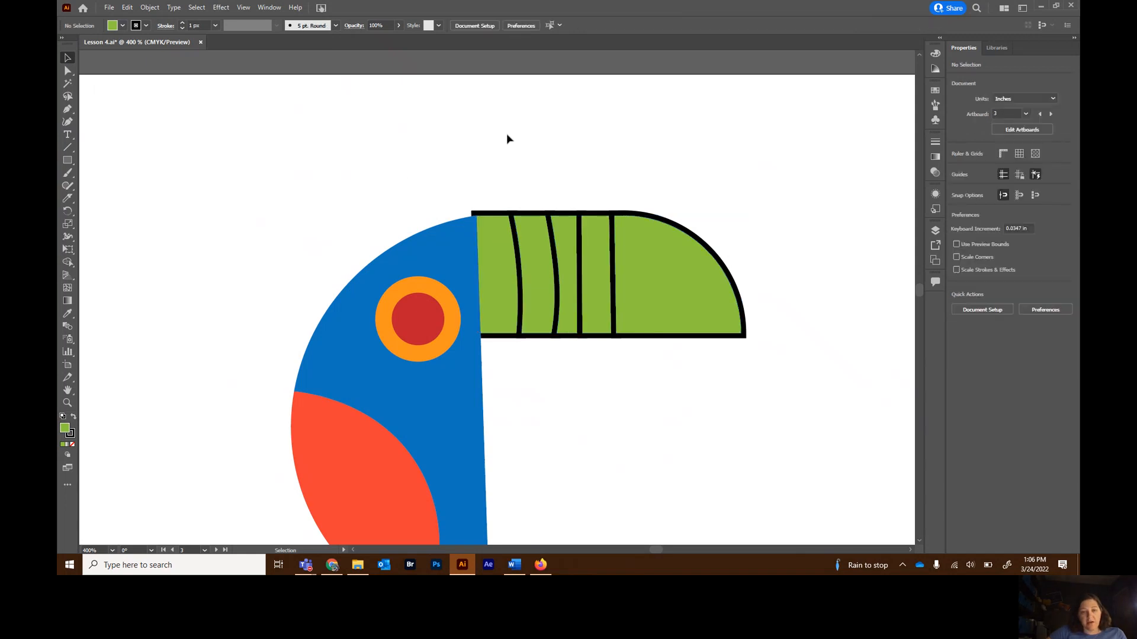
{"action": "left_click", "coordinate": [497, 285]}
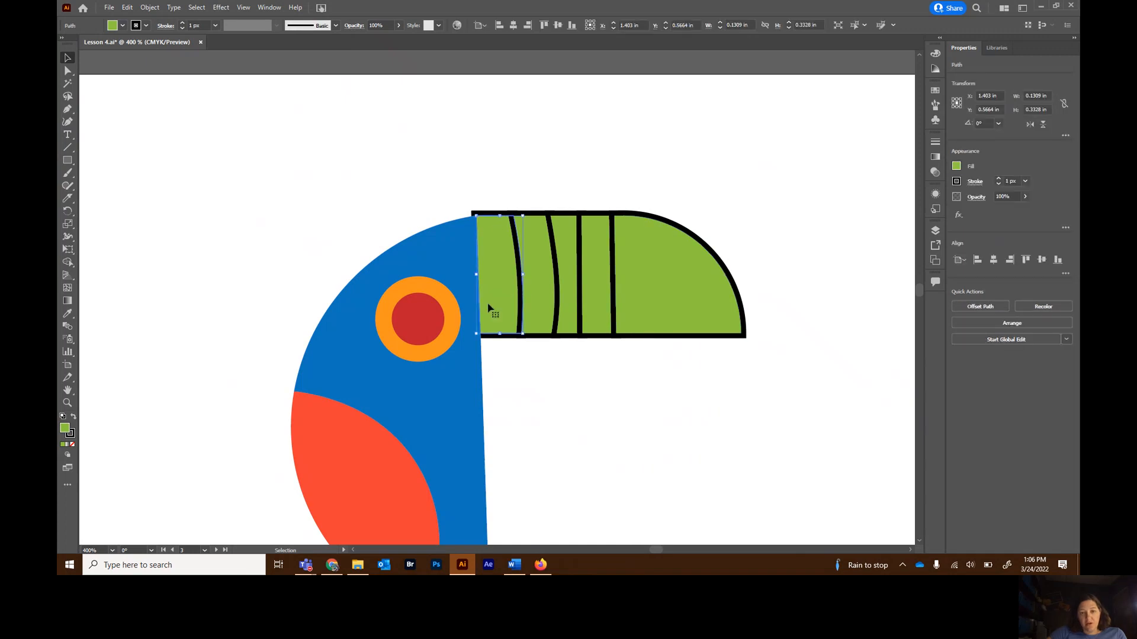
{"action": "left_click", "coordinate": [957, 169]}
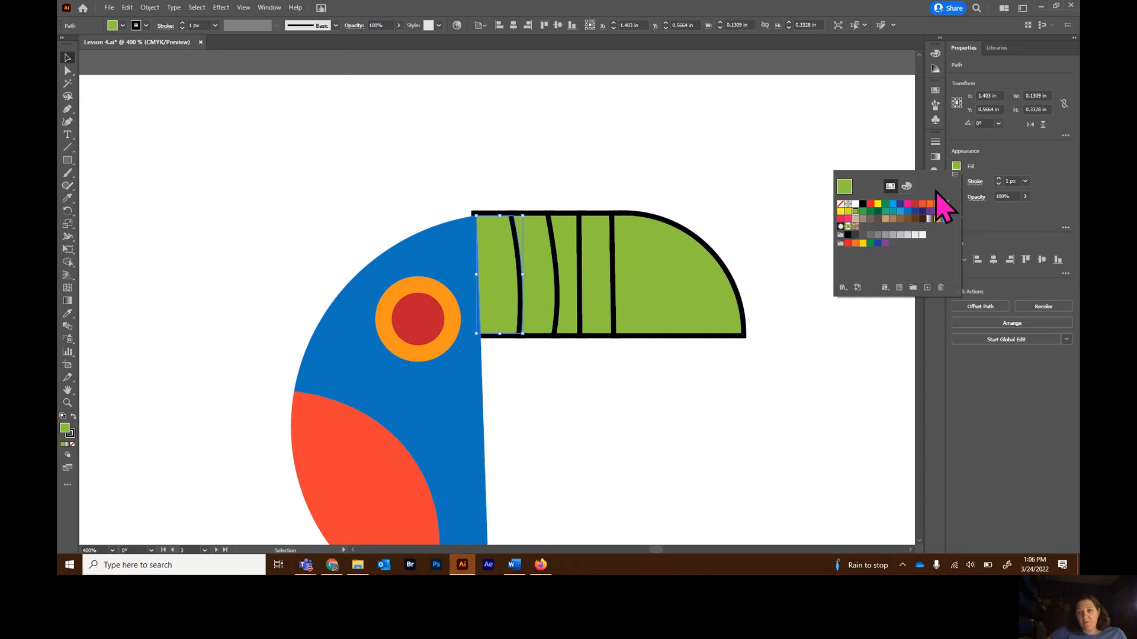
{"action": "left_click", "coordinate": [892, 205]}
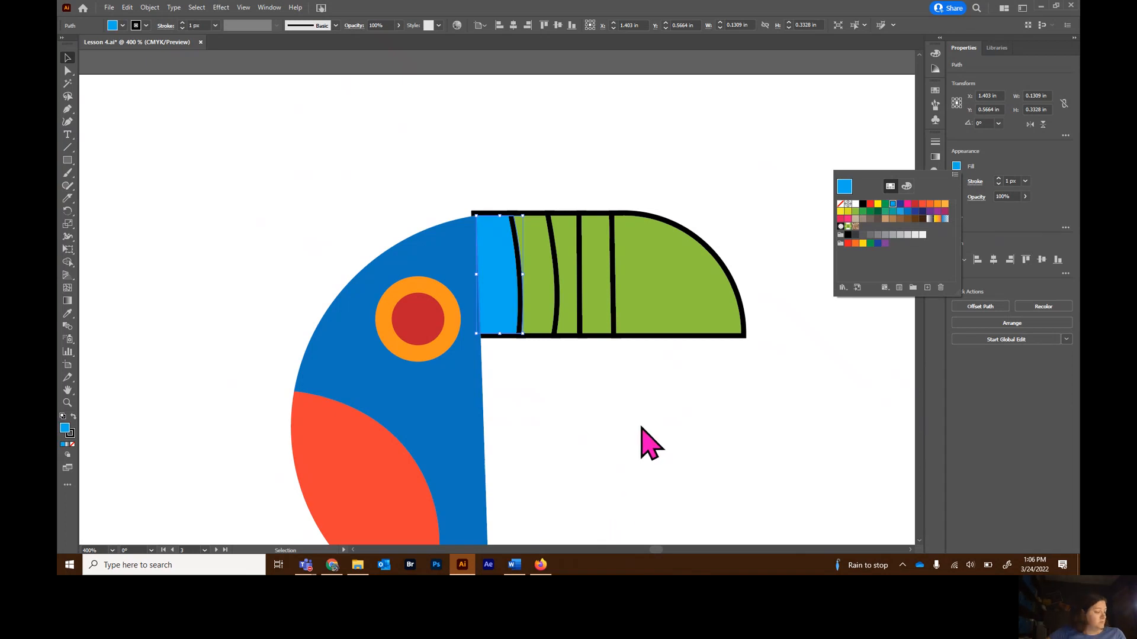
{"action": "left_click", "coordinate": [641, 427]}
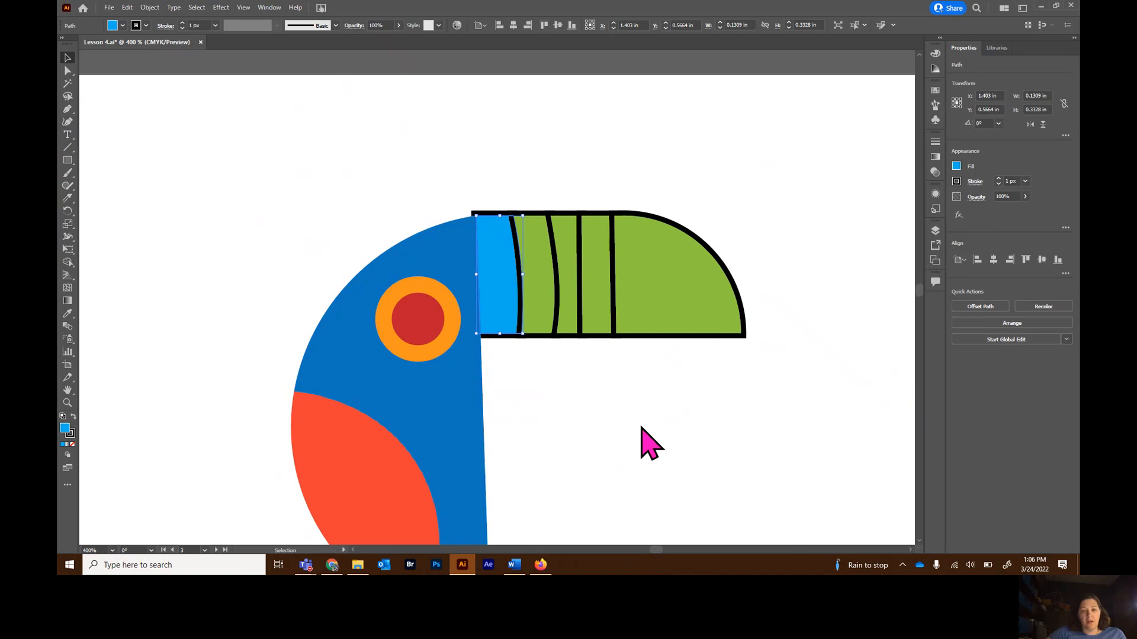
- Fill the rounded tip piece of the beak with bright red
{"action": "left_click", "coordinate": [656, 283]}
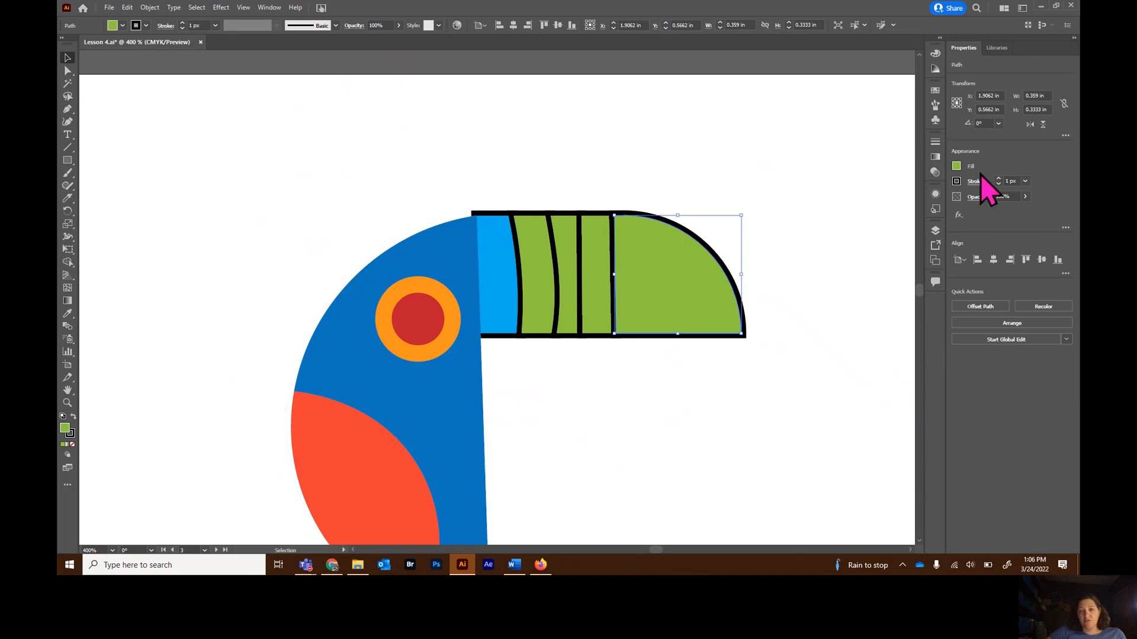
{"action": "left_click", "coordinate": [957, 167]}
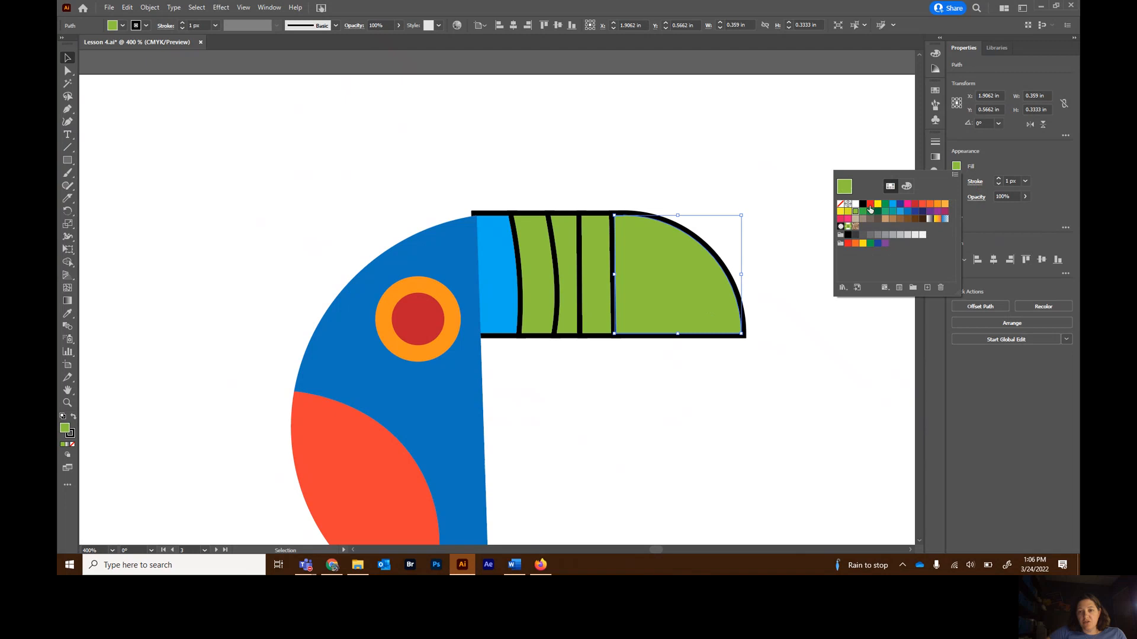
{"action": "left_click", "coordinate": [869, 205]}
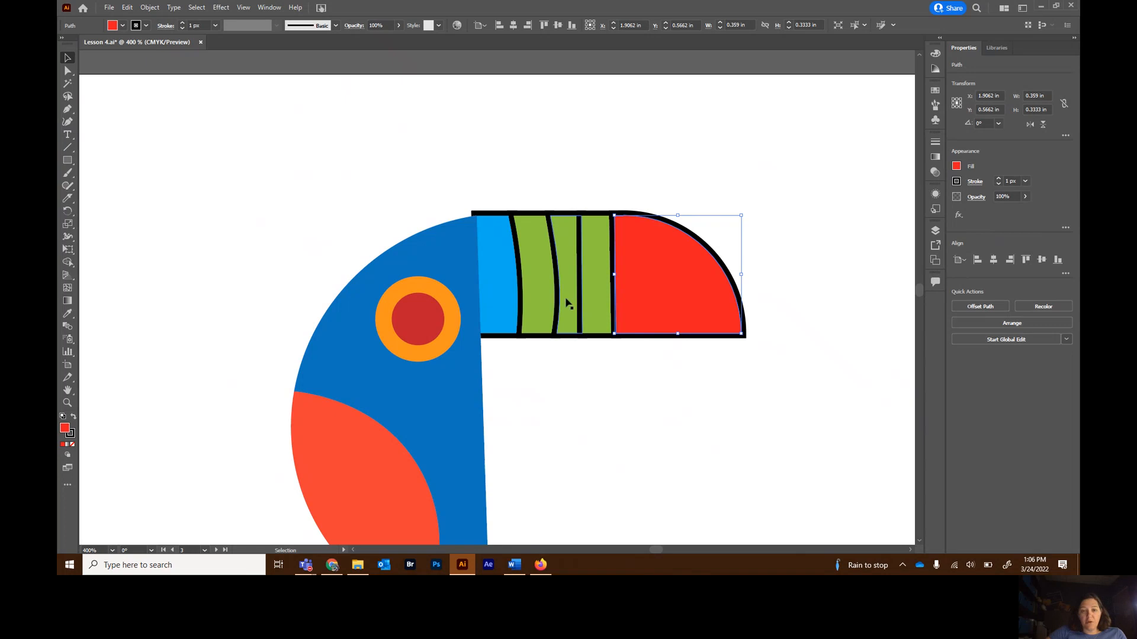
- Fill the middle stripe of Bird 2's beak with orange
{"action": "left_click", "coordinate": [566, 293]}
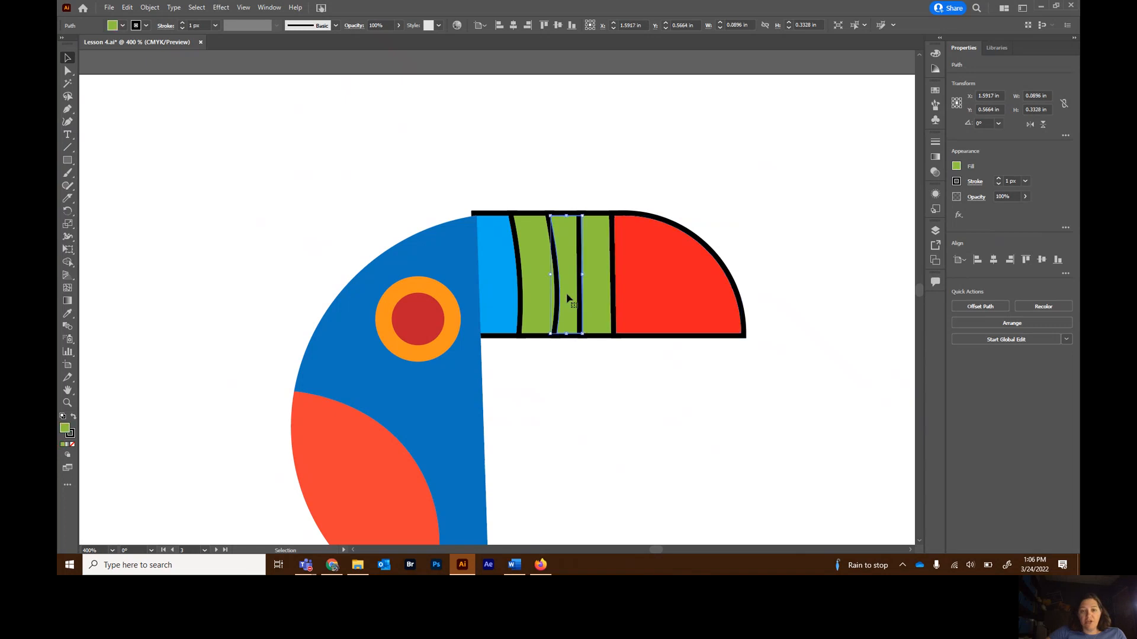
{"action": "left_click", "coordinate": [956, 167]}
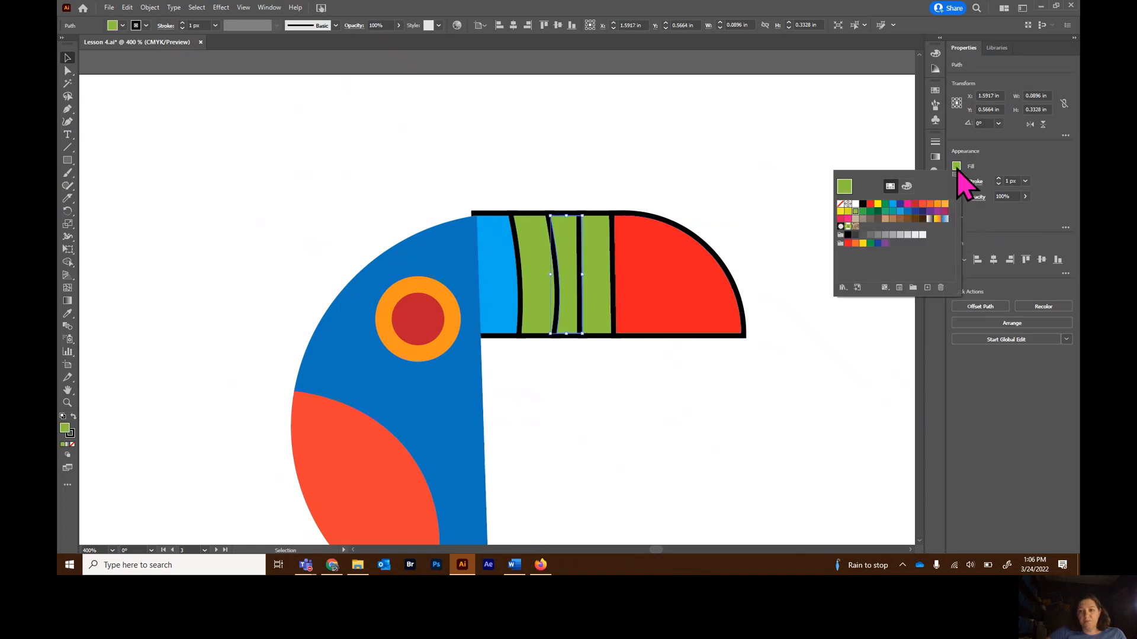
{"action": "left_click", "coordinate": [927, 205]}
{"action": "left_click", "coordinate": [778, 451]}
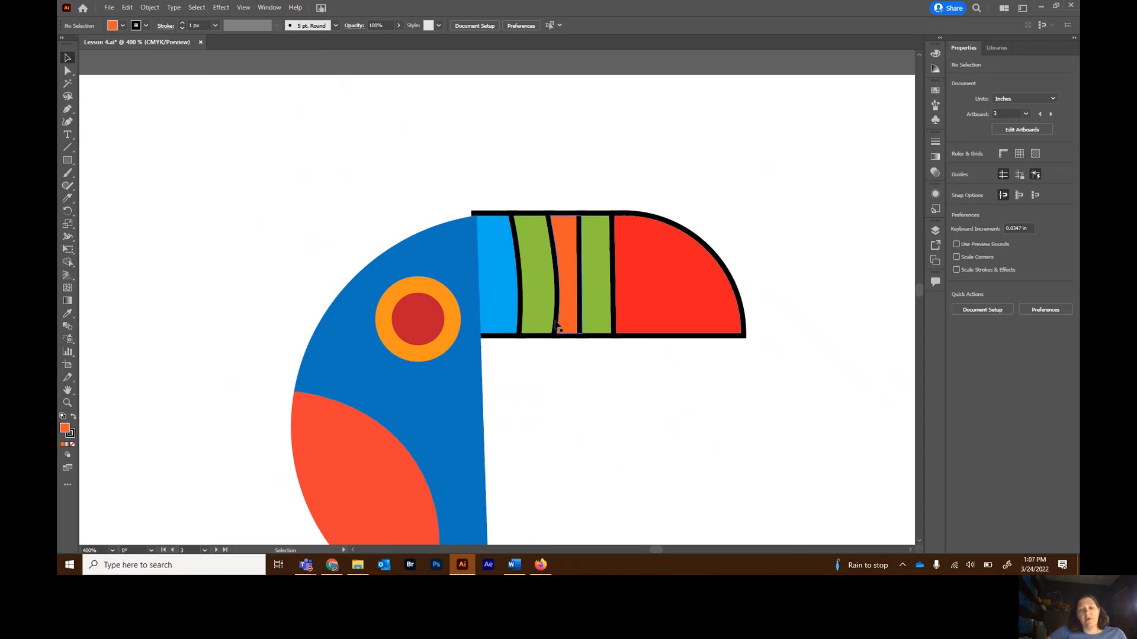
- Select all five beak pieces together and set their stroke to None
{"action": "left_click", "coordinate": [520, 327]}
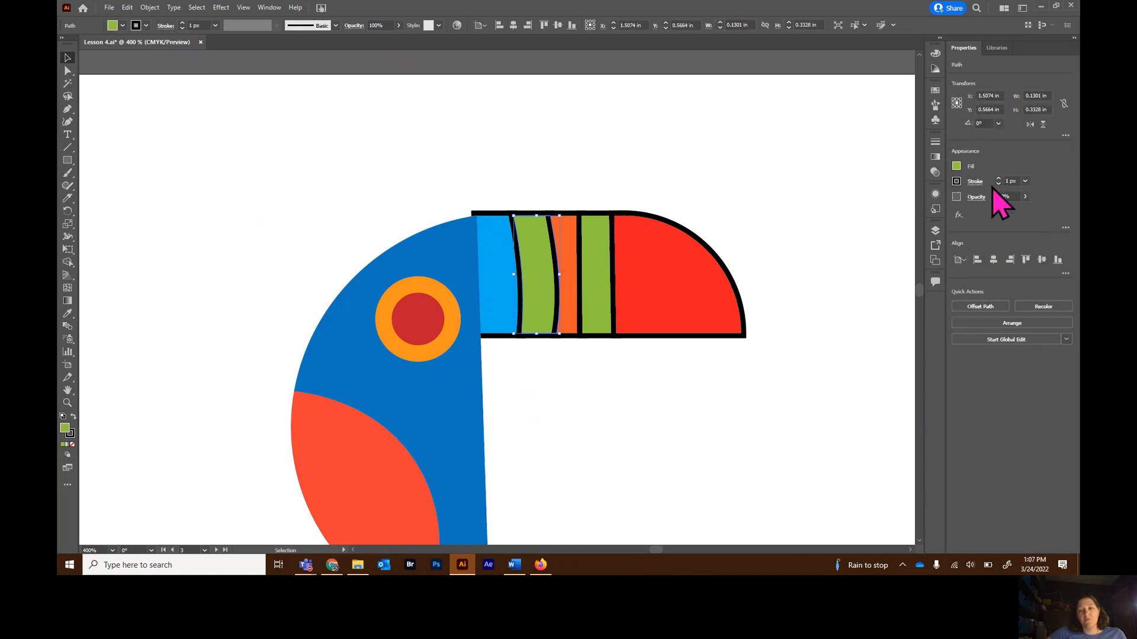
{"action": "left_click", "coordinate": [650, 333]}
{"action": "left_click", "coordinate": [497, 177]}
{"action": "left_click_drag", "start_coordinate": [523, 280], "coordinate": [754, 365]}
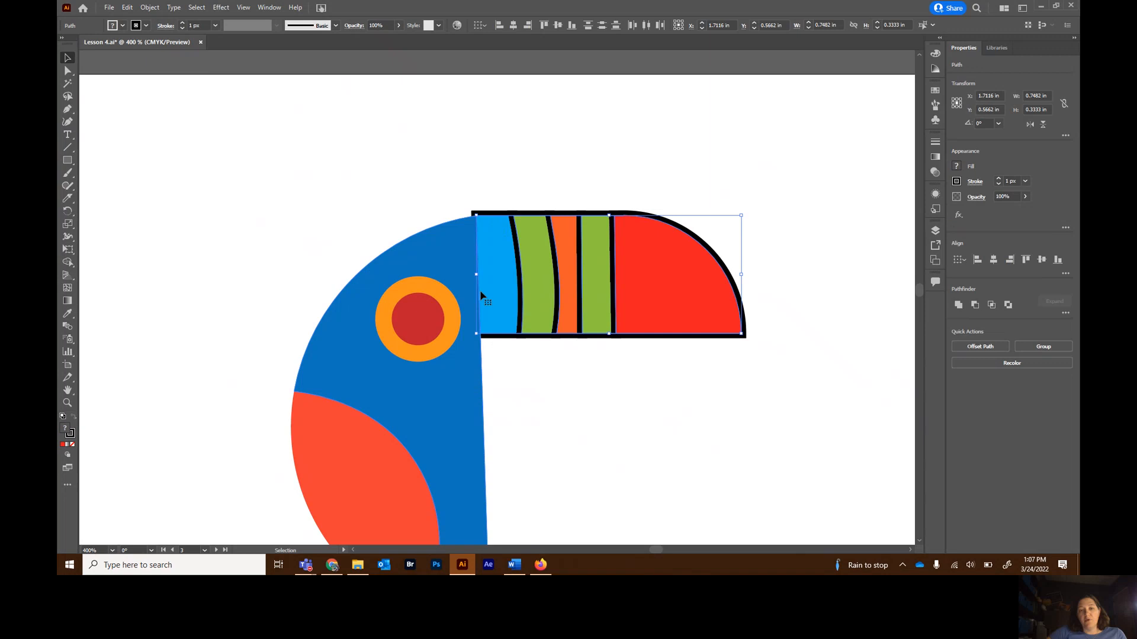
{"action": "left_click_drag", "start_coordinate": [493, 181], "coordinate": [759, 371]}
{"action": "left_click", "coordinate": [956, 182]}
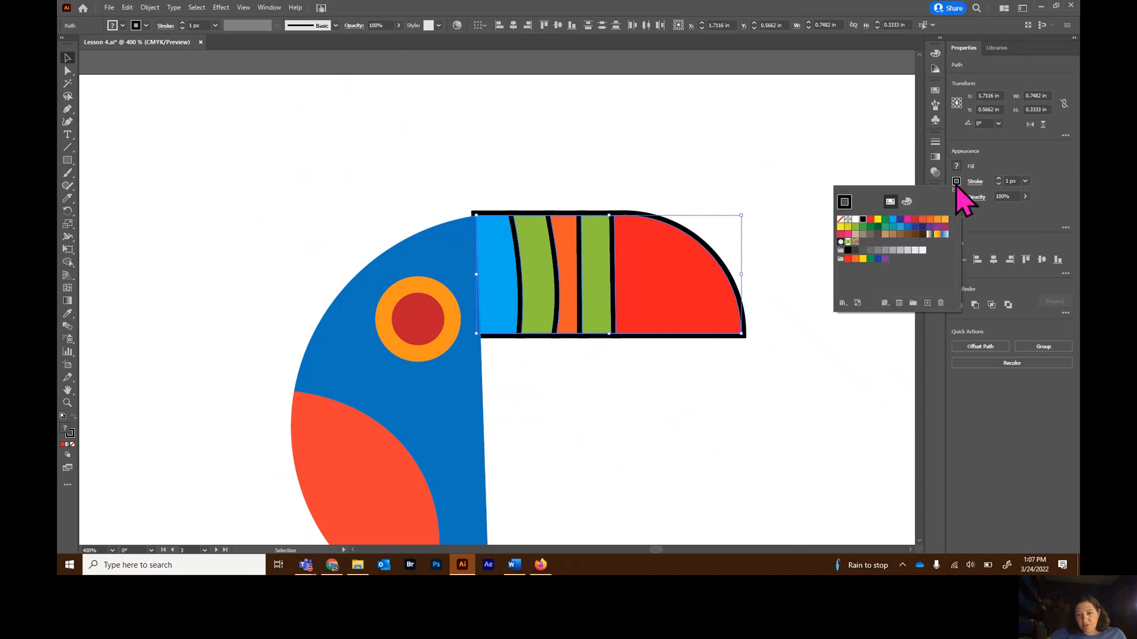
{"action": "left_click", "coordinate": [841, 221]}
{"action": "left_click", "coordinate": [793, 404]}
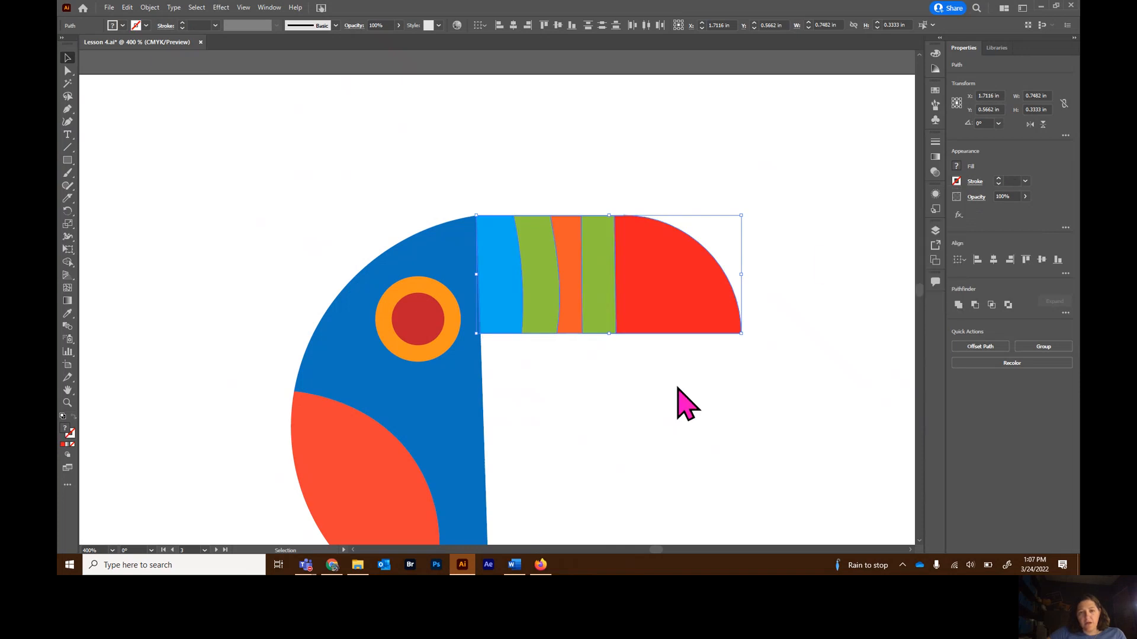
{"action": "left_click", "coordinate": [793, 401]}
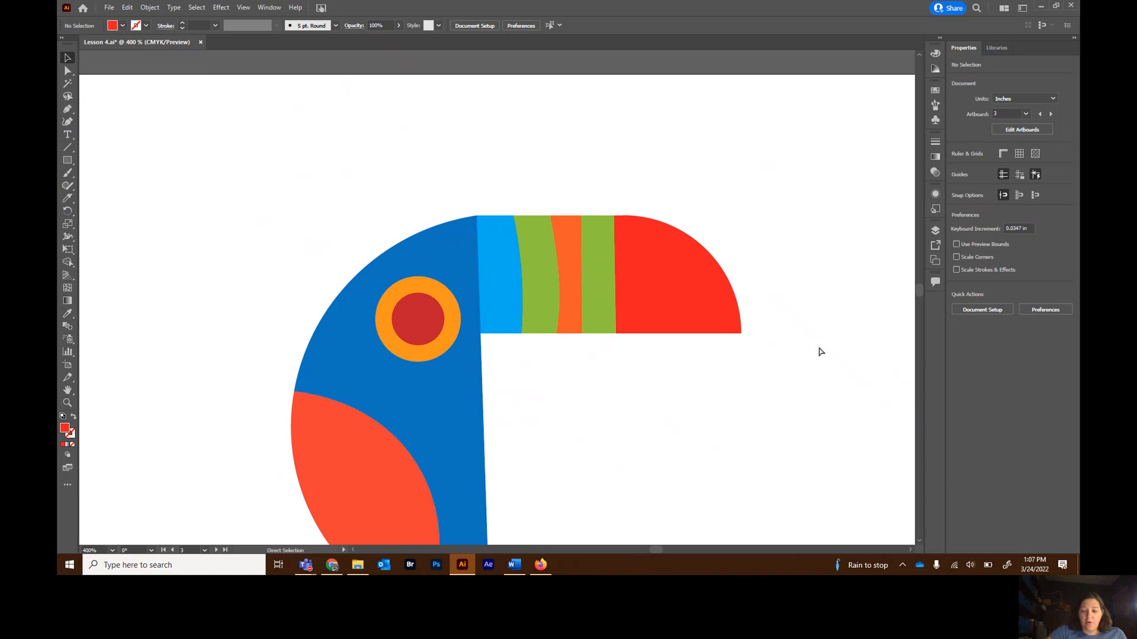
- Fit the artboard in view and group all the parts of Bird 2
{"action": "key", "text": "ctrl+0"}
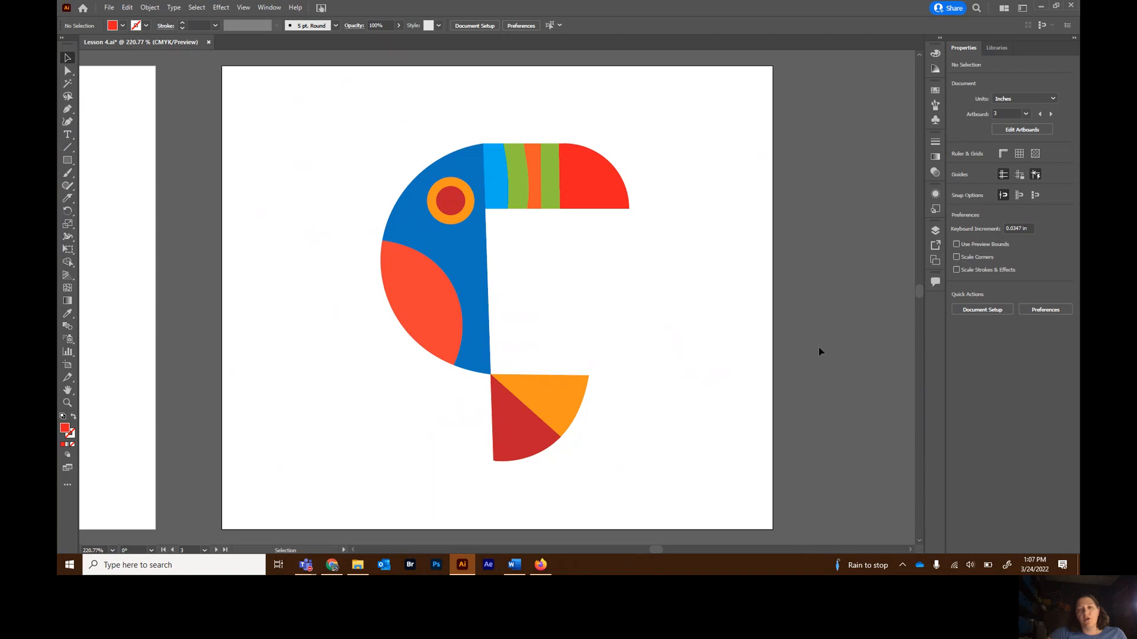
{"action": "left_click_drag", "start_coordinate": [364, 120], "coordinate": [673, 477]}
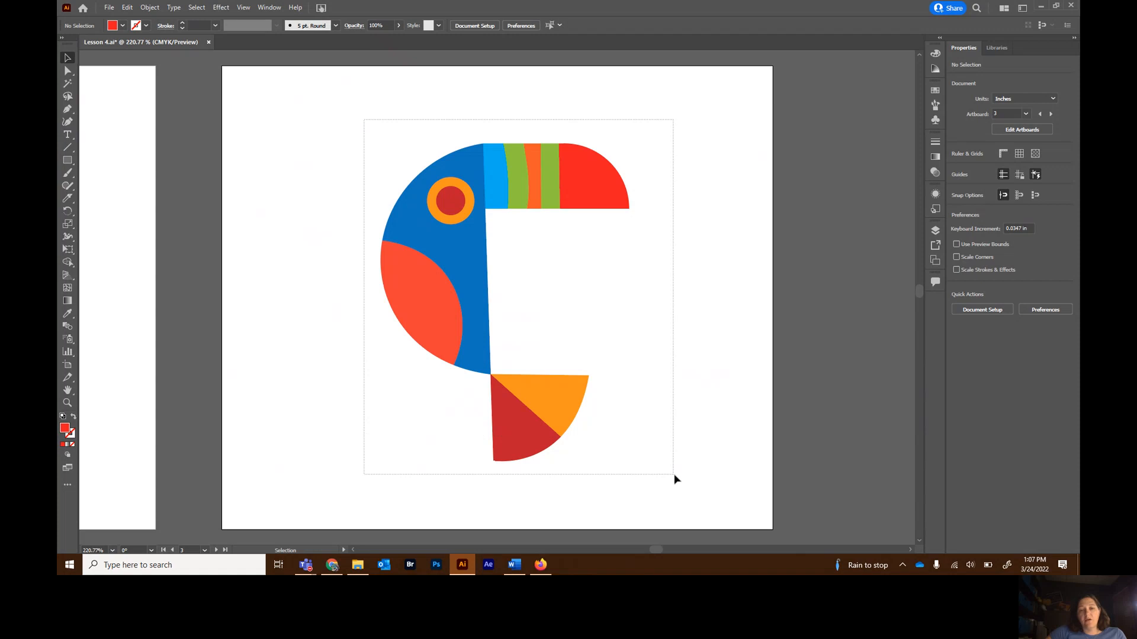
{"action": "left_click_drag", "start_coordinate": [675, 479], "coordinate": [676, 477]}
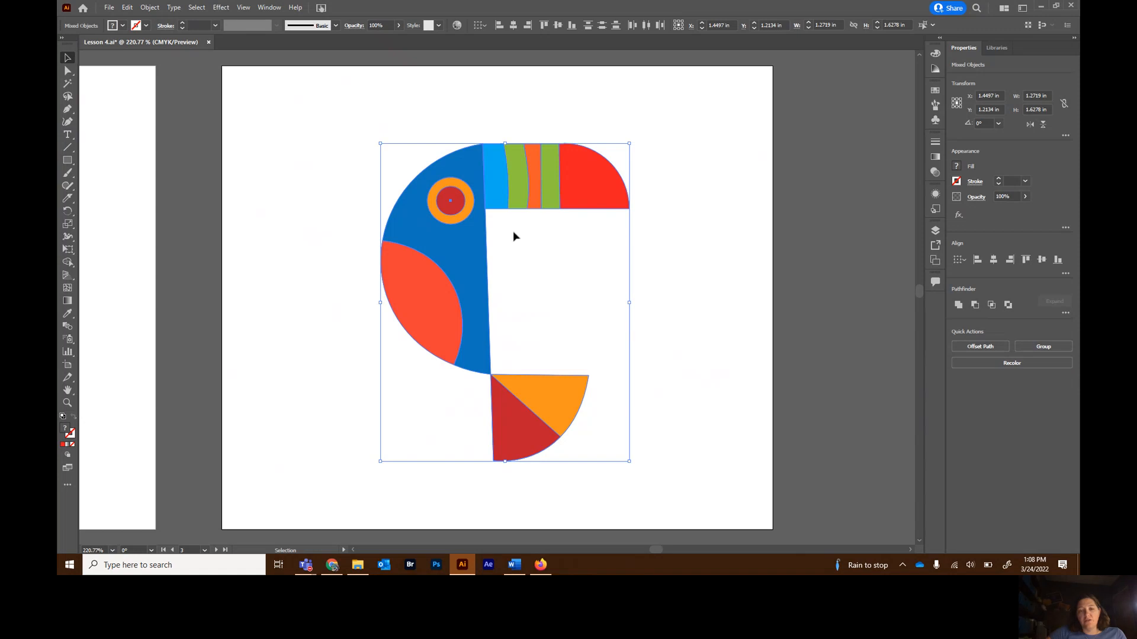
{"action": "left_click", "coordinate": [1051, 348]}
{"action": "left_click", "coordinate": [694, 259]}
- Select the Bird 2 group and isolate its nested groups down to the blue body path
{"action": "left_click", "coordinate": [474, 272]}
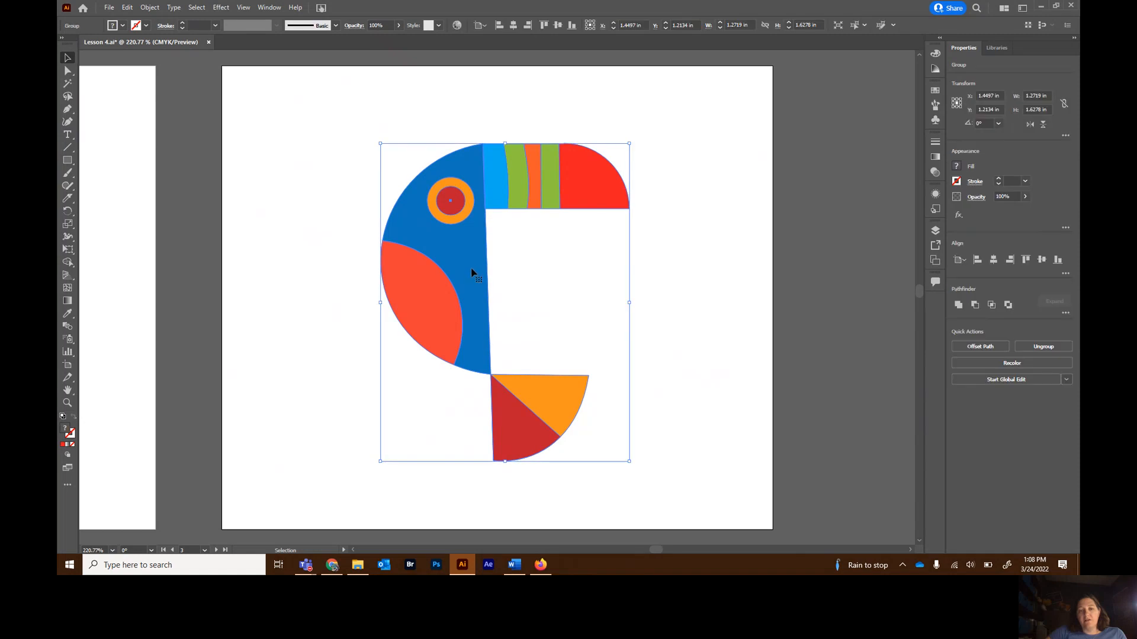
{"action": "left_click", "coordinate": [713, 263]}
{"action": "left_click", "coordinate": [456, 269]}
{"action": "double_click", "coordinate": [465, 247]}
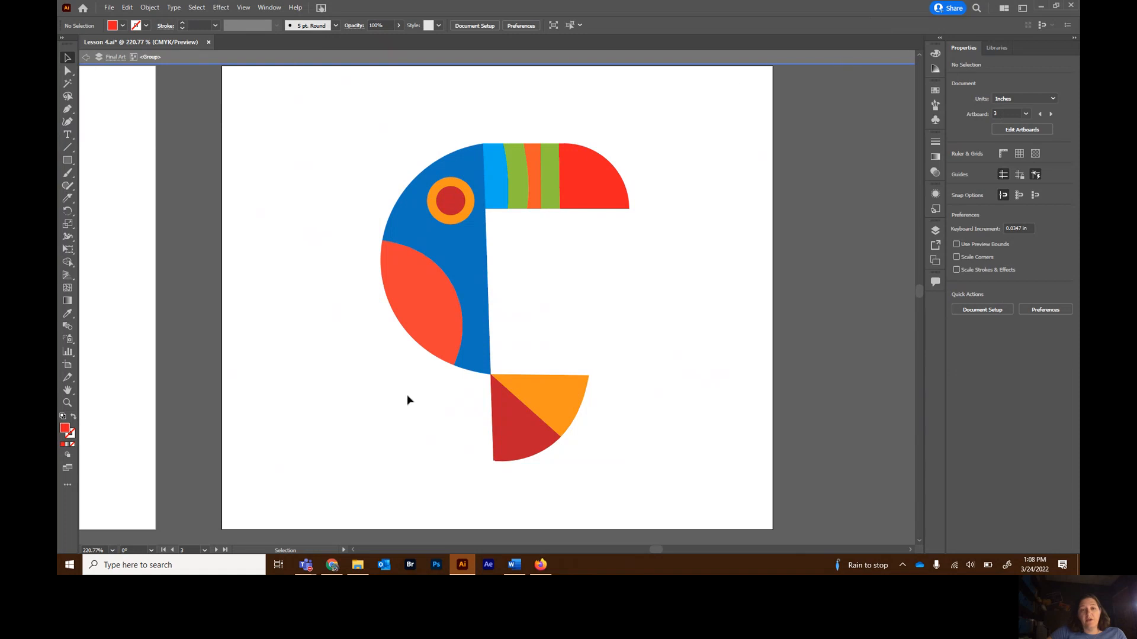
{"action": "double_click", "coordinate": [475, 280]}
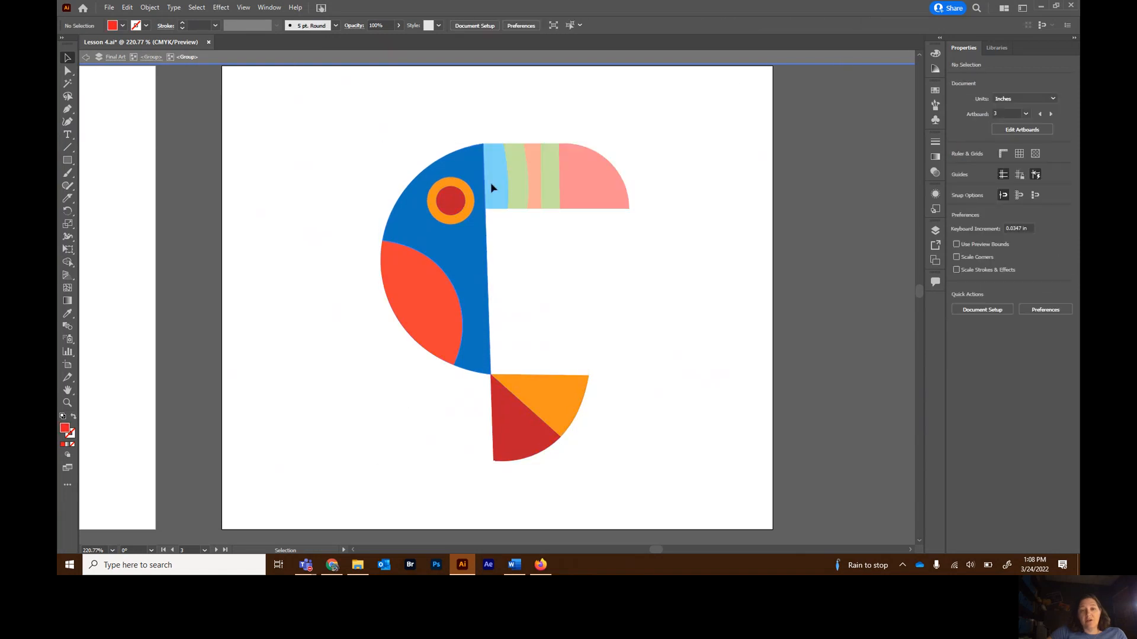
{"action": "double_click", "coordinate": [471, 255]}
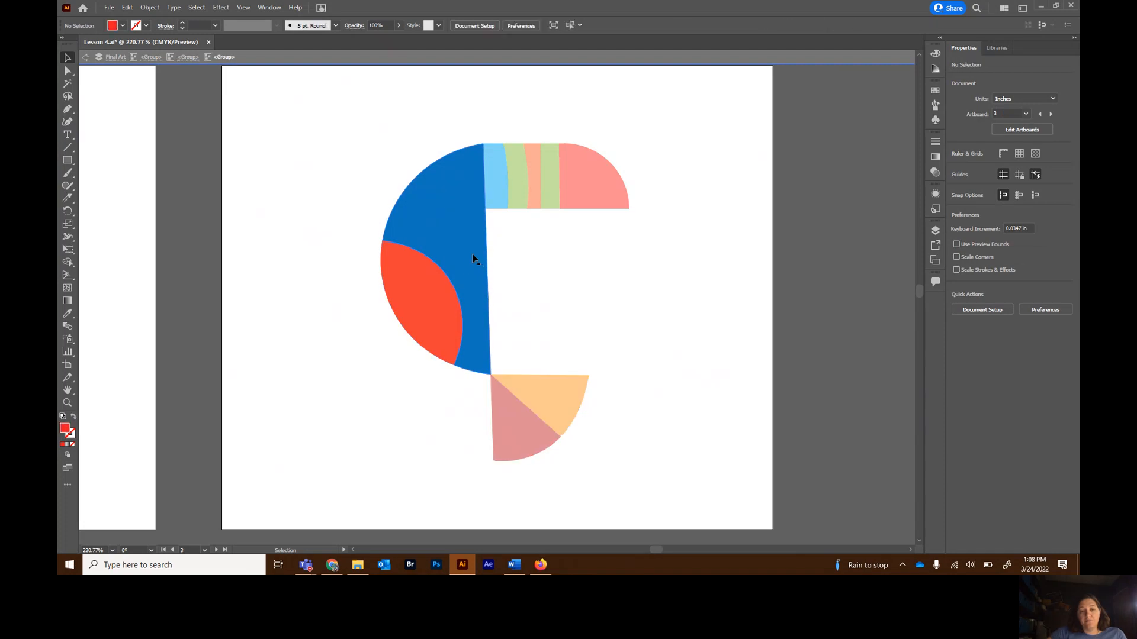
{"action": "left_click", "coordinate": [474, 258]}
{"action": "double_click", "coordinate": [474, 258]}
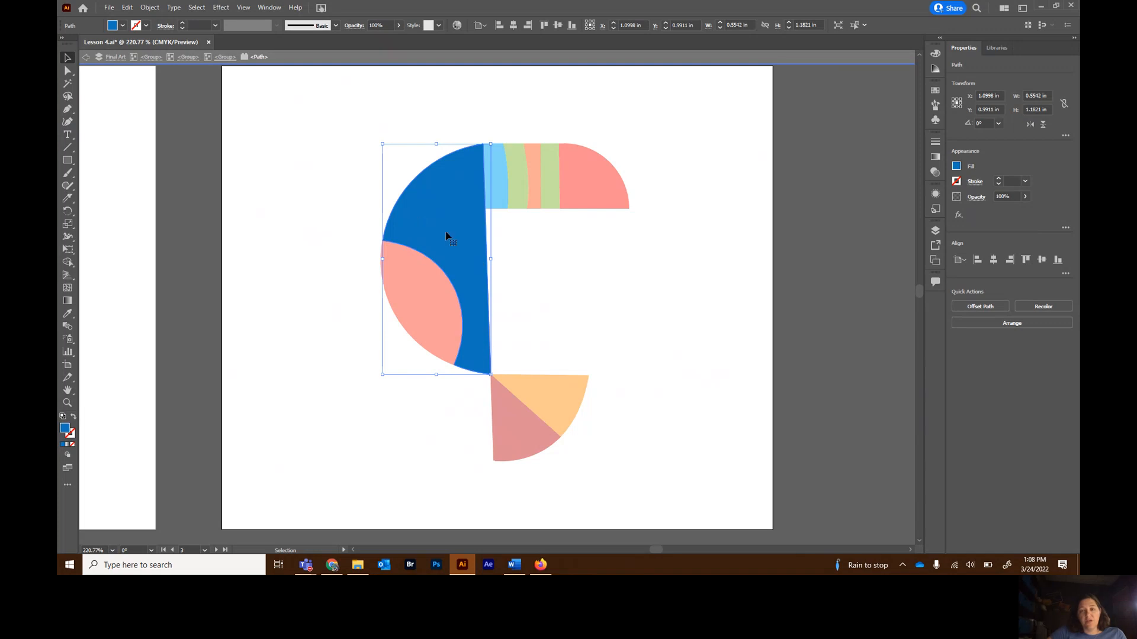
- Try a dark navy fill on the isolated body, undo it, and exit isolation mode
{"action": "left_click", "coordinate": [956, 167]}
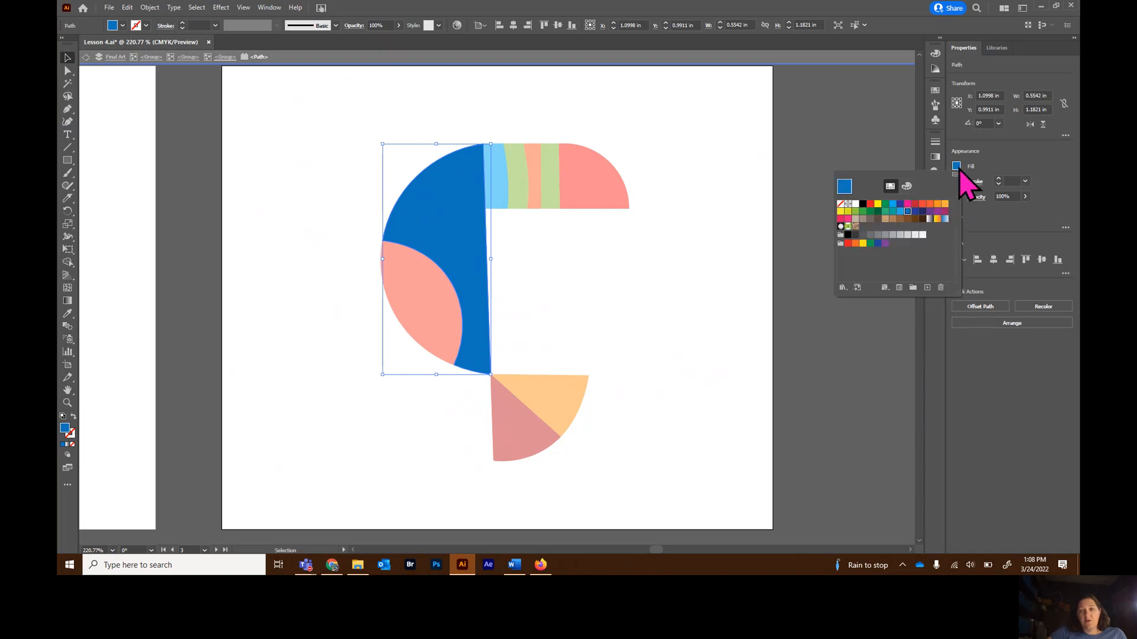
{"action": "left_click", "coordinate": [922, 211]}
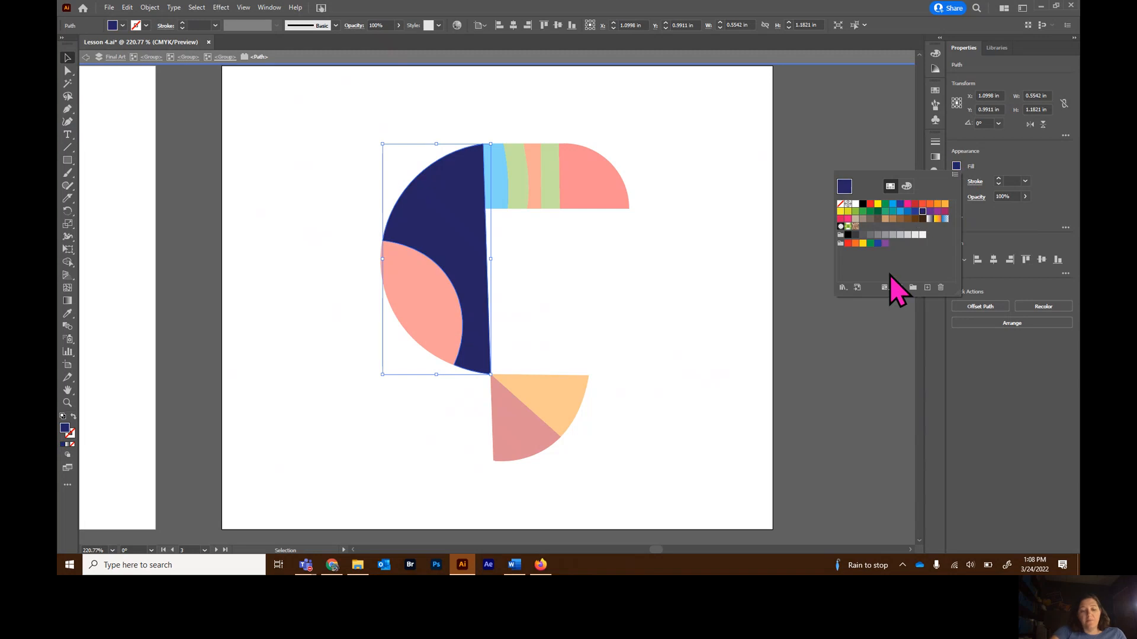
{"action": "key", "text": "Escape"}
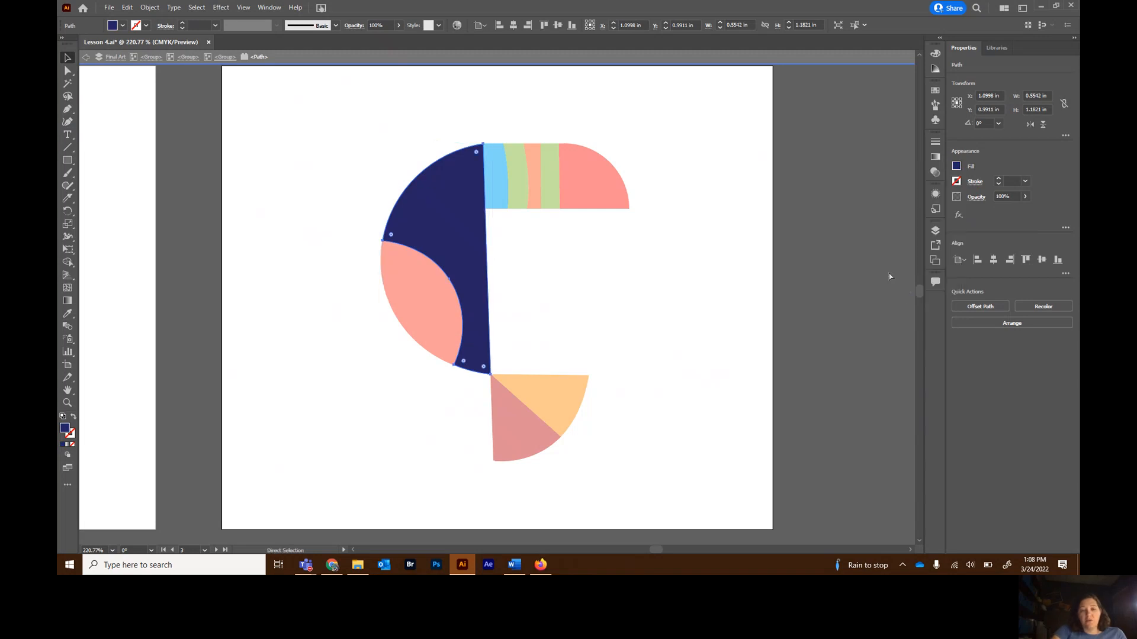
{"action": "key", "text": "ctrl+z"}
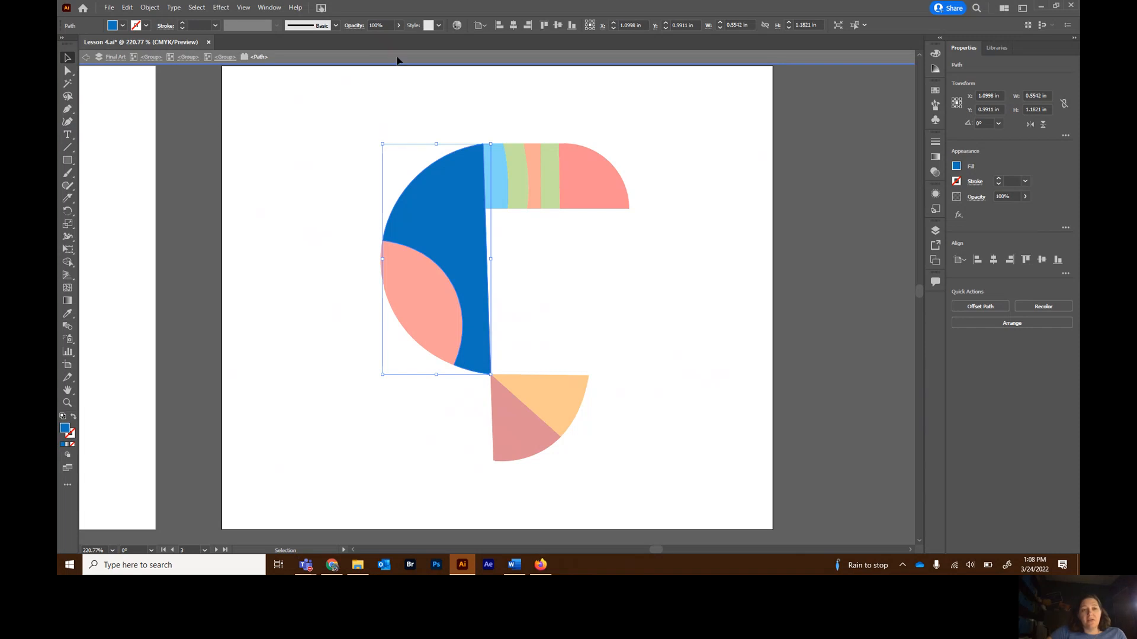
{"action": "key", "text": "Escape"}
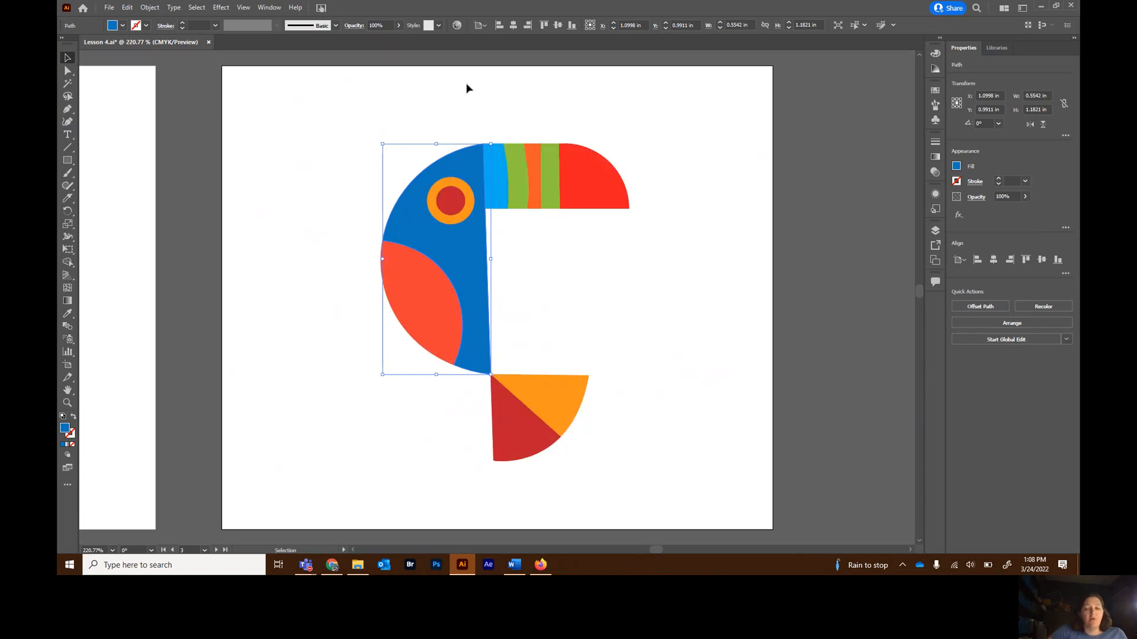
- Isolate the Bird 2 group again, step back out of isolation, and select the whole group
{"action": "double_click", "coordinate": [434, 233]}
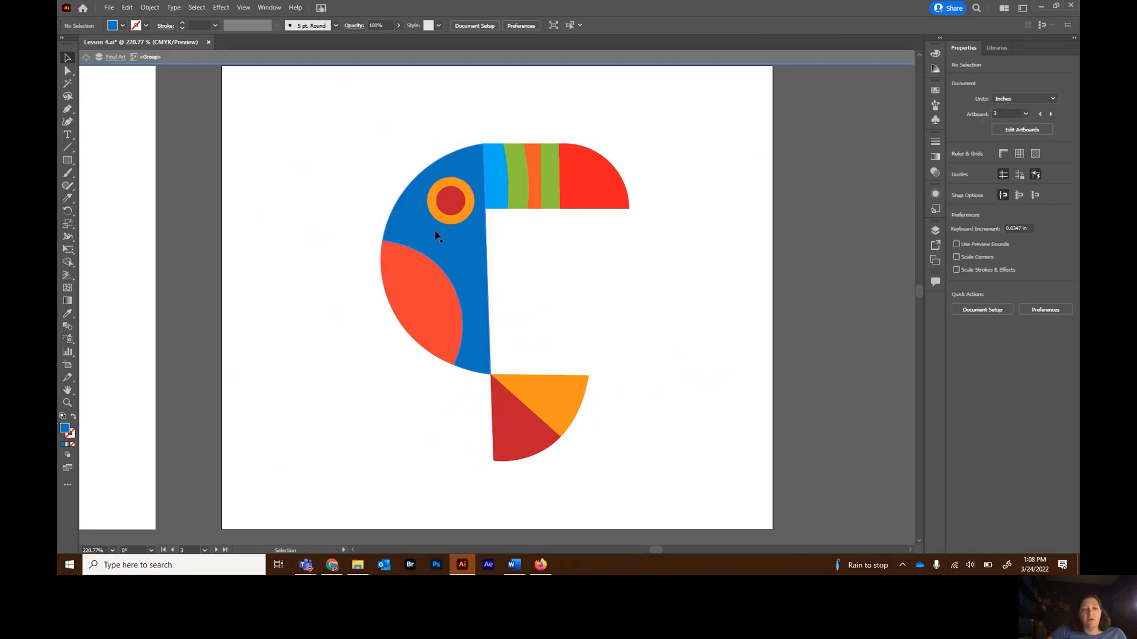
{"action": "left_click", "coordinate": [84, 57]}
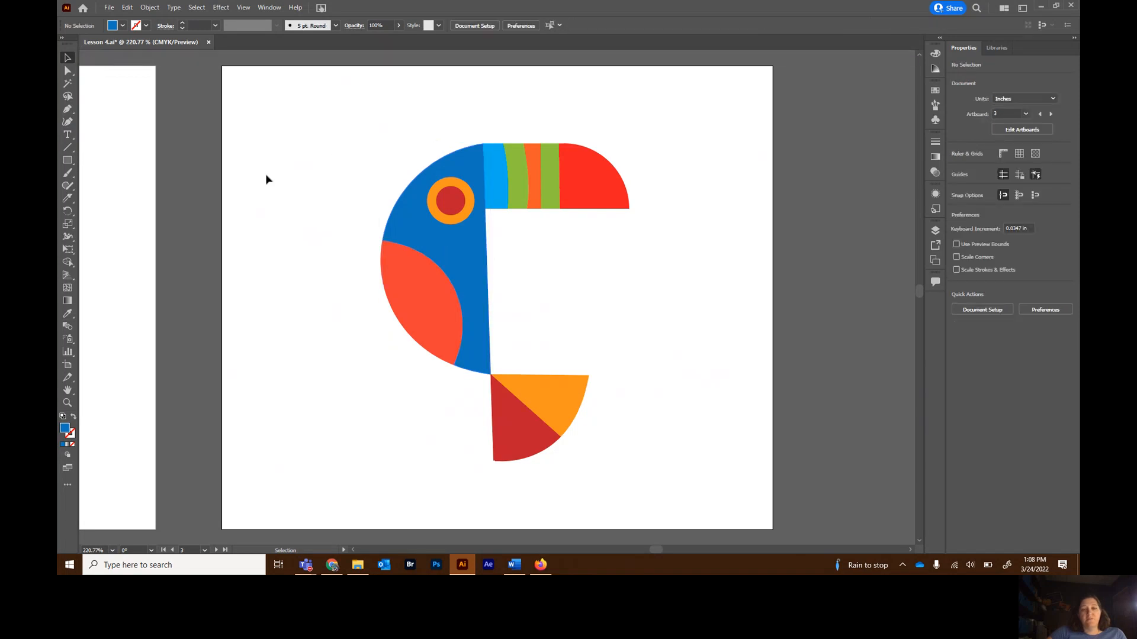
{"action": "left_click", "coordinate": [434, 249]}
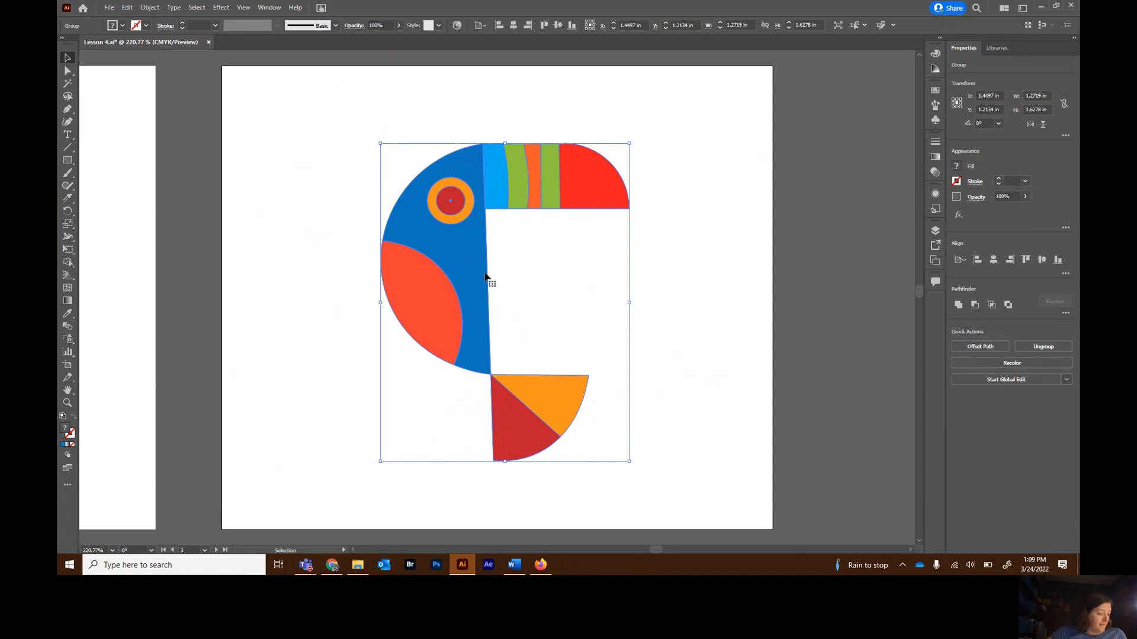
- Bring the Bird 1 artboard with the blue bird and the two outlined ovals into view
{"action": "left_click_drag", "start_coordinate": [656, 550], "coordinate": [649, 553]}
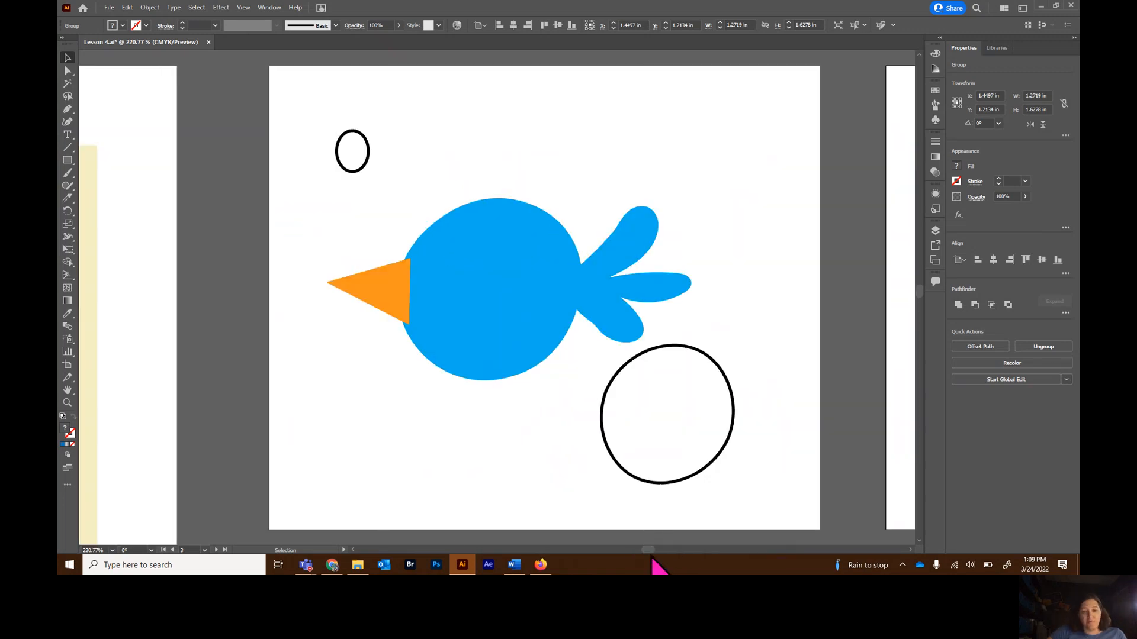
{"action": "left_click_drag", "start_coordinate": [650, 551], "coordinate": [651, 550]}
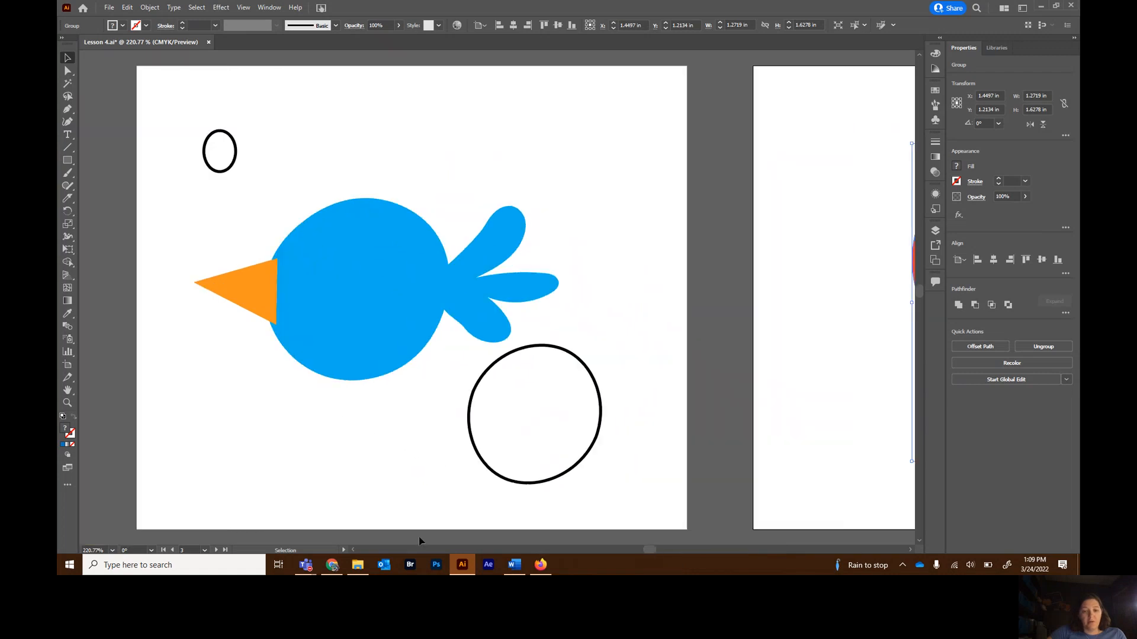
{"action": "left_click", "coordinate": [204, 550]}
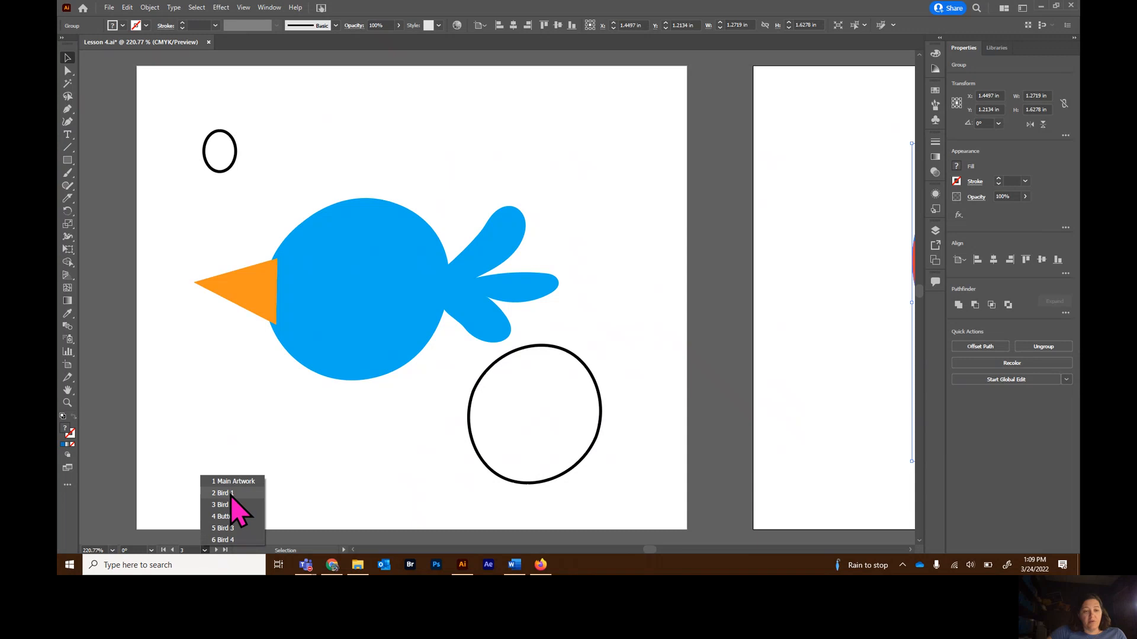
{"action": "left_click", "coordinate": [403, 392]}
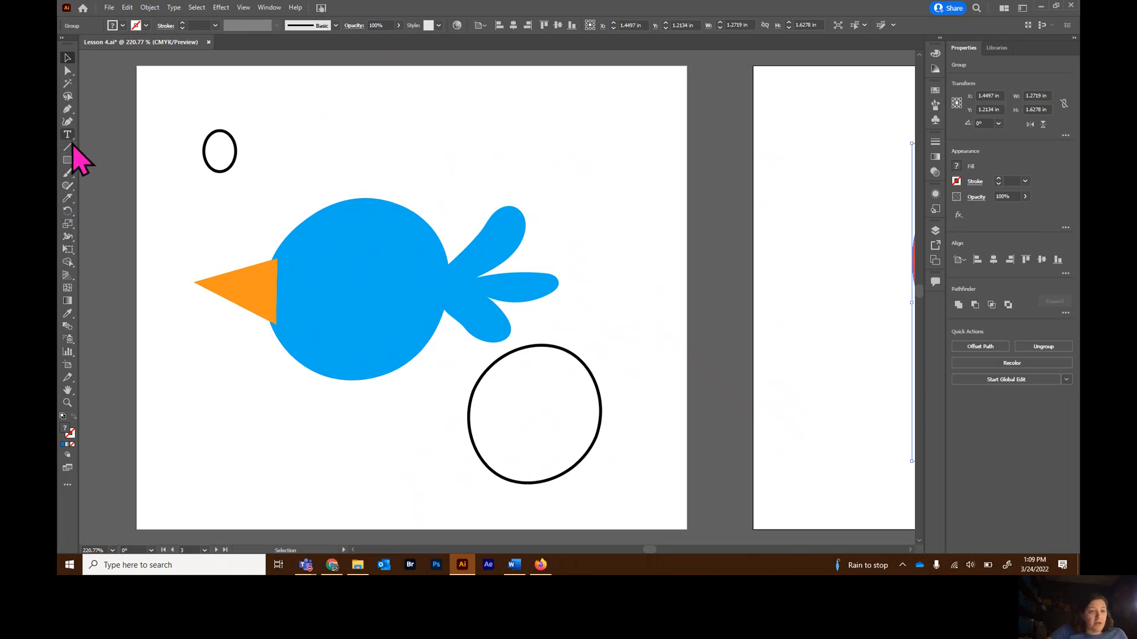
- Erase the upper half of the small outlined oval above the beak with the Eraser tool
{"action": "left_click", "coordinate": [68, 198]}
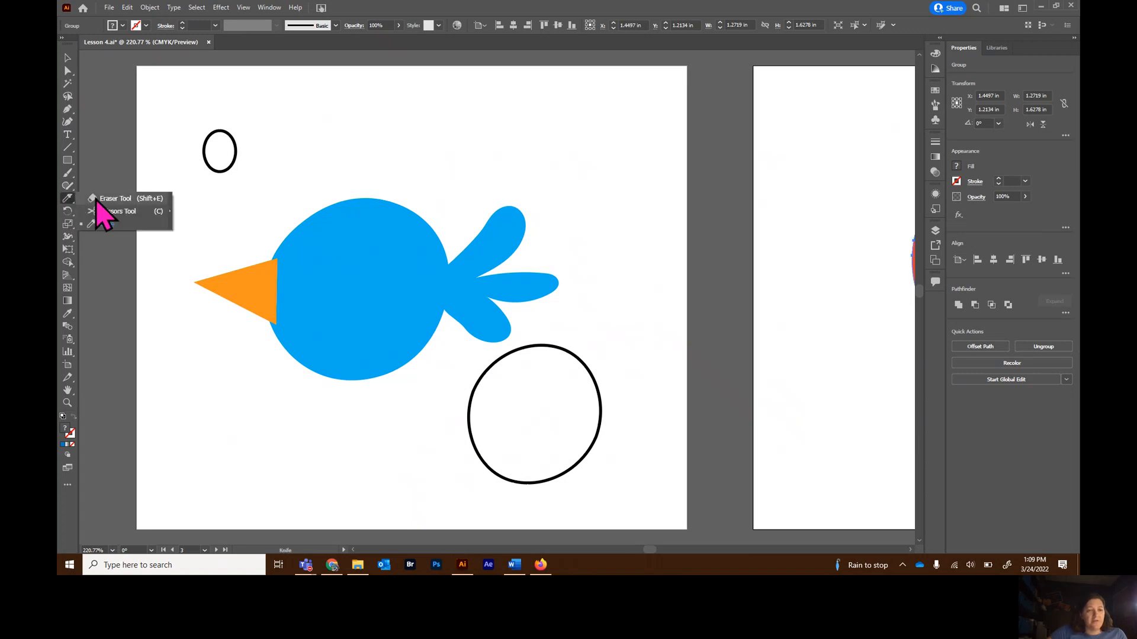
{"action": "left_click", "coordinate": [115, 199]}
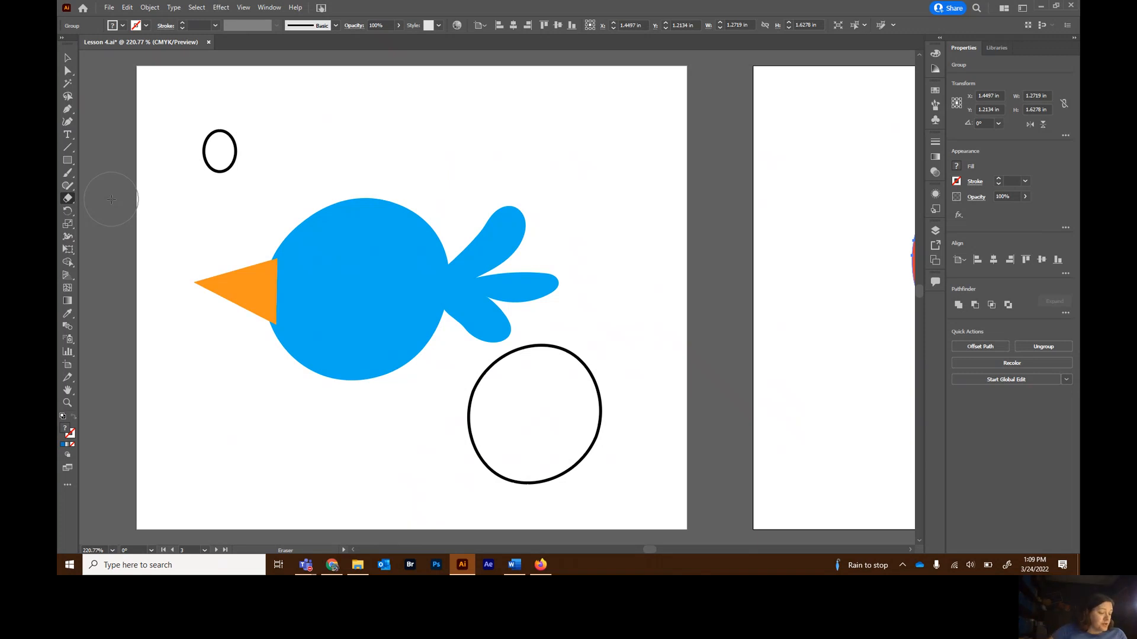
{"action": "left_click", "coordinate": [67, 57]}
{"action": "left_click", "coordinate": [216, 173]}
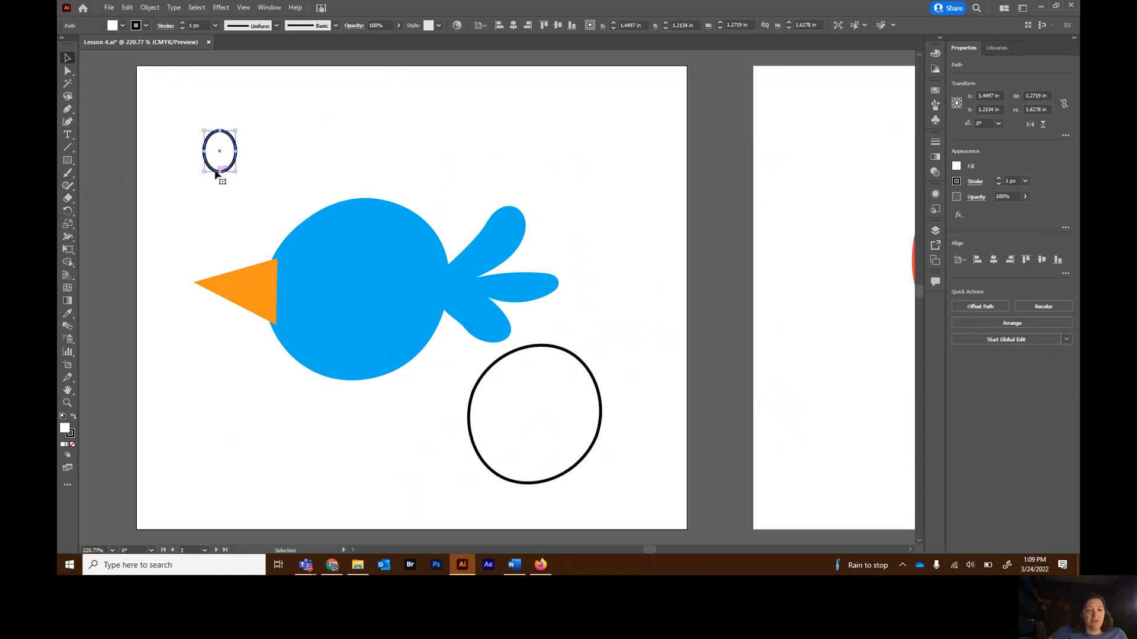
{"action": "left_click", "coordinate": [68, 198]}
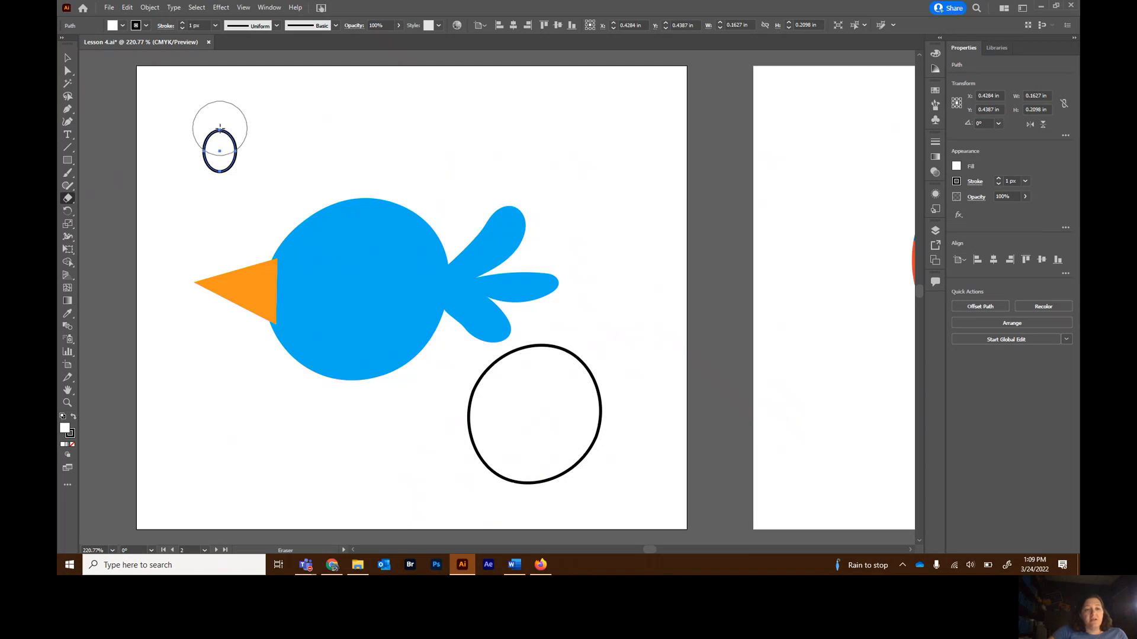
{"action": "left_click", "coordinate": [220, 127]}
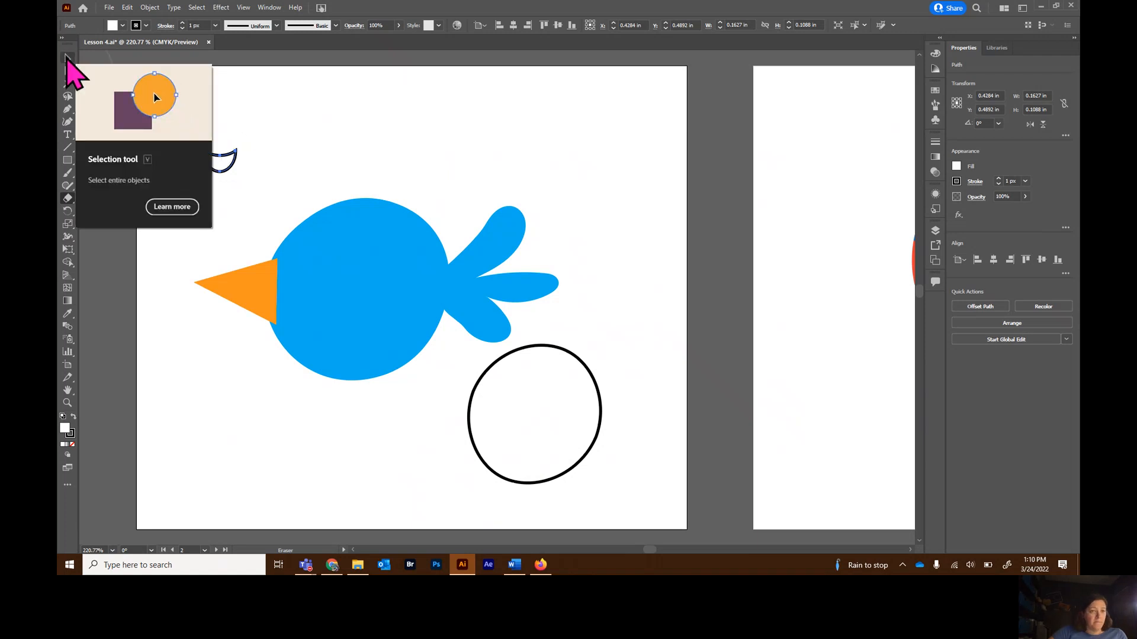
{"action": "left_click", "coordinate": [66, 58]}
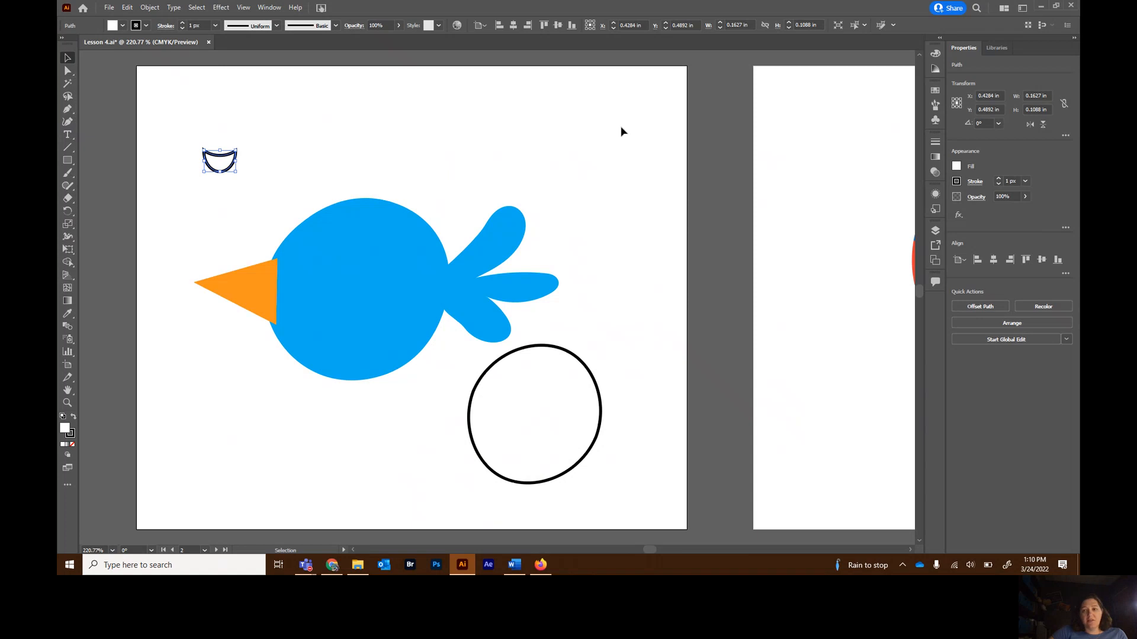
- Fill the small erased oval above the beak with the dark blue swatch
{"action": "left_click", "coordinate": [956, 167]}
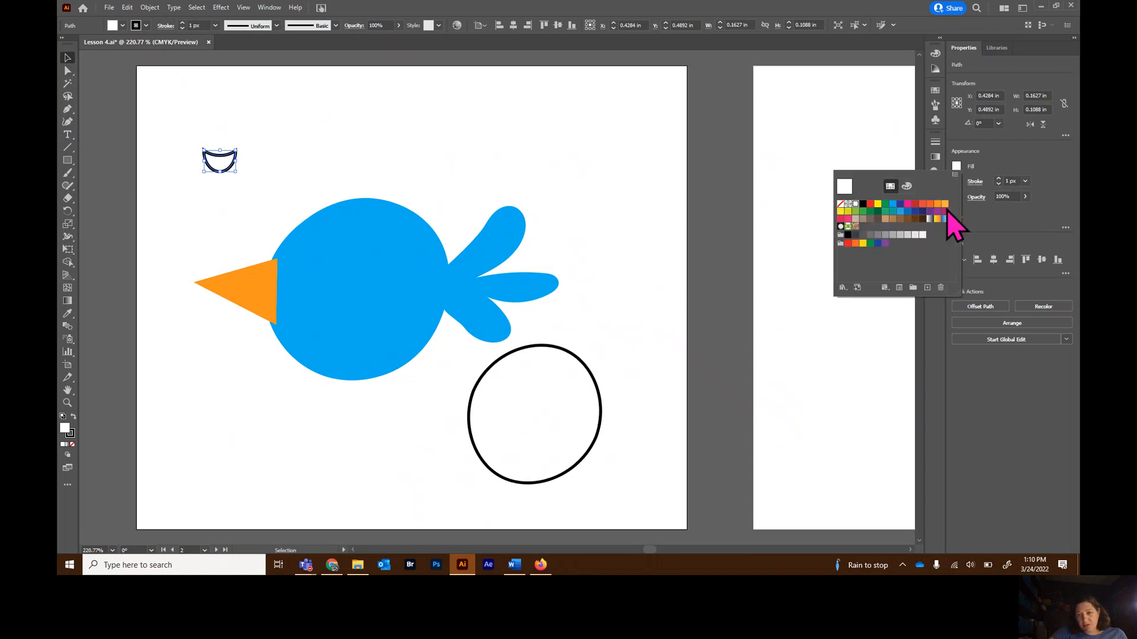
{"action": "left_click", "coordinate": [914, 212]}
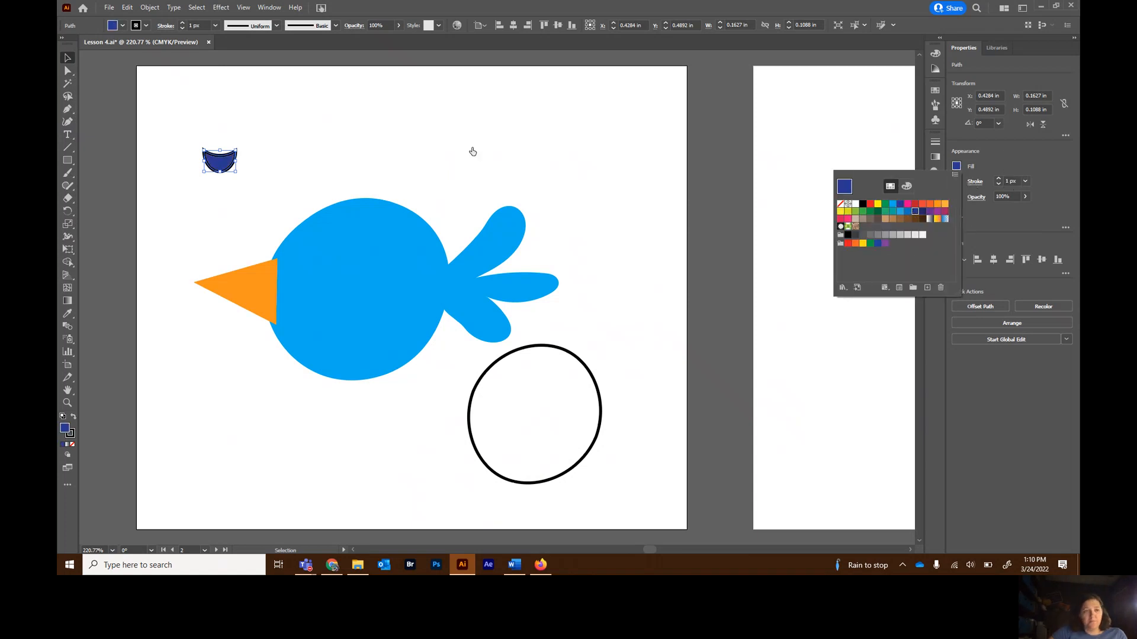
{"action": "left_click", "coordinate": [66, 59]}
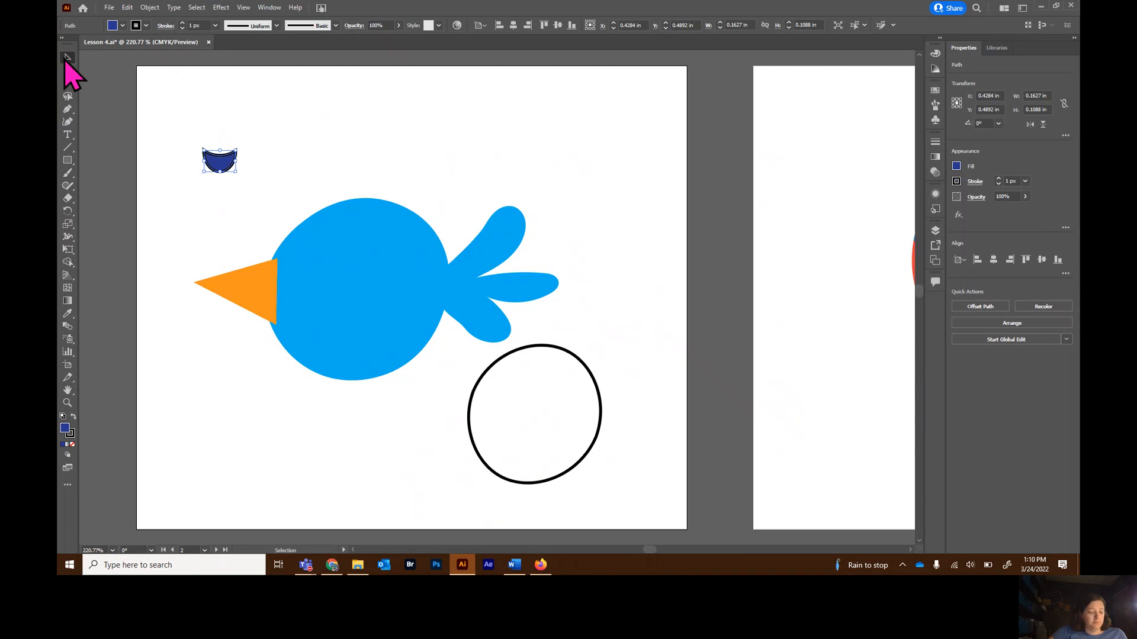
- Erase the upper half of the large outlined oval below the tail with the Eraser tool, leaving only the lower half
{"action": "left_click", "coordinate": [483, 463]}
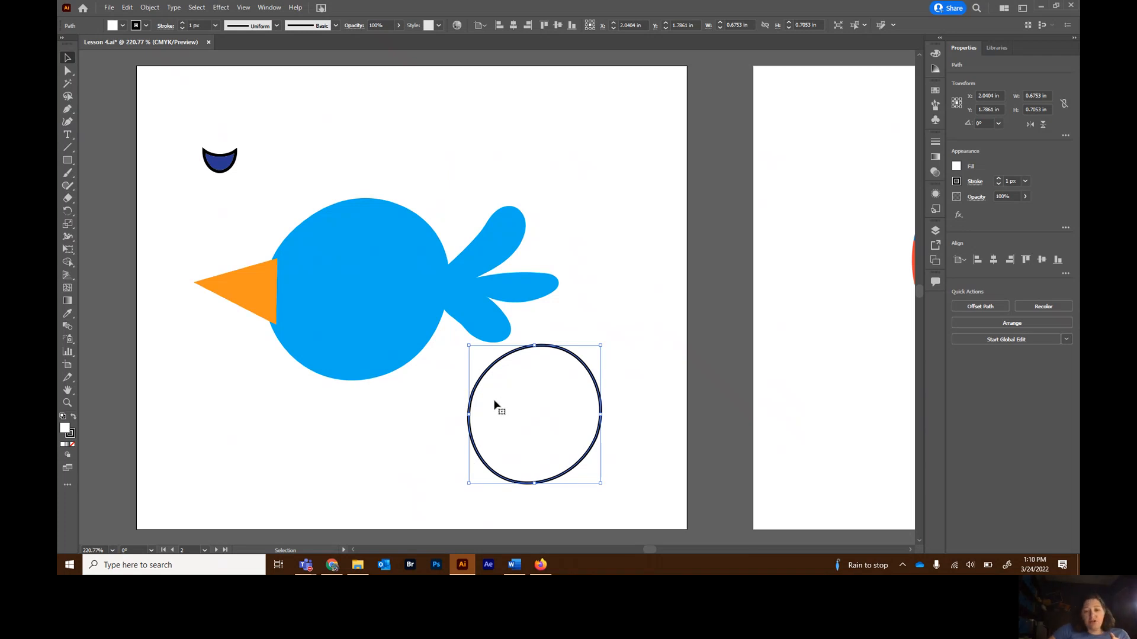
{"action": "left_click", "coordinate": [68, 198]}
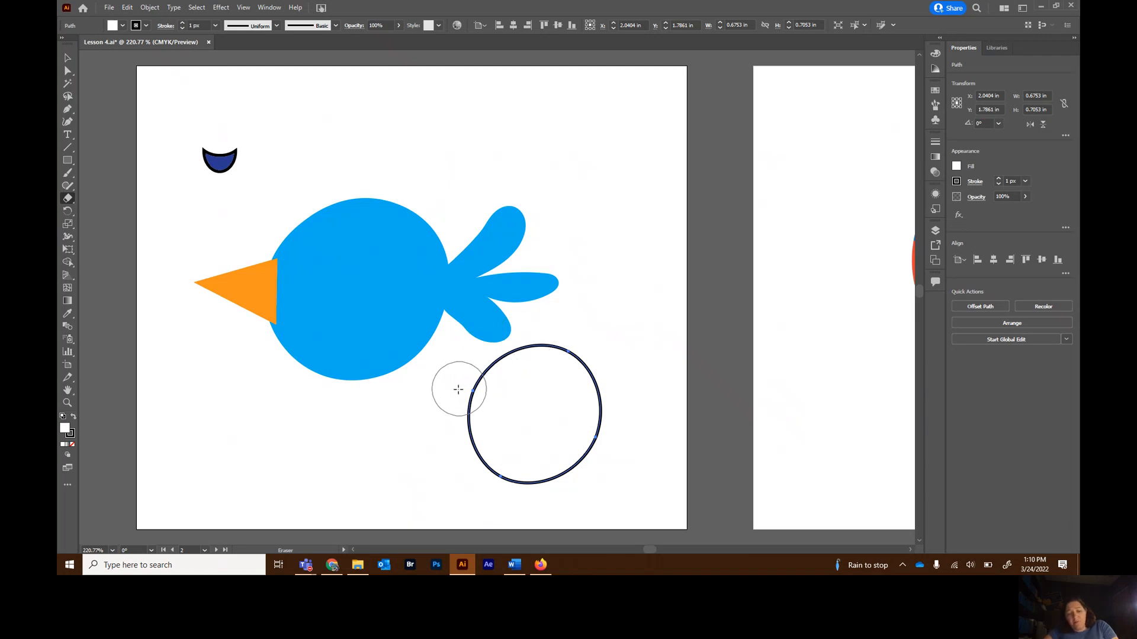
{"action": "left_click_drag", "start_coordinate": [451, 388], "coordinate": [631, 387]}
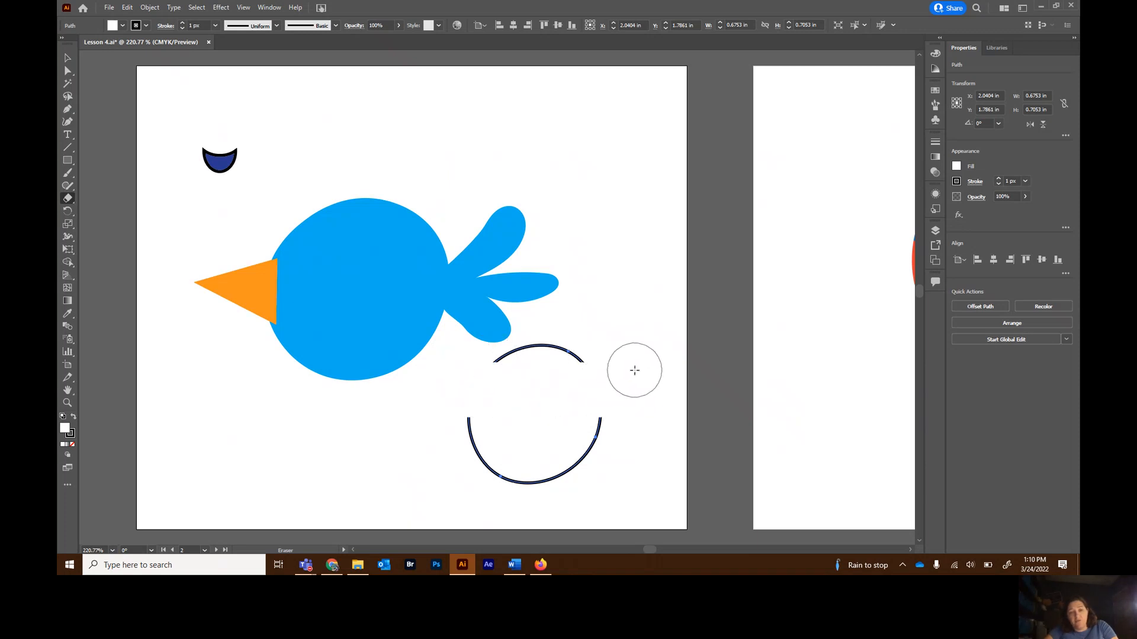
{"action": "key", "text": "ctrl+j"}
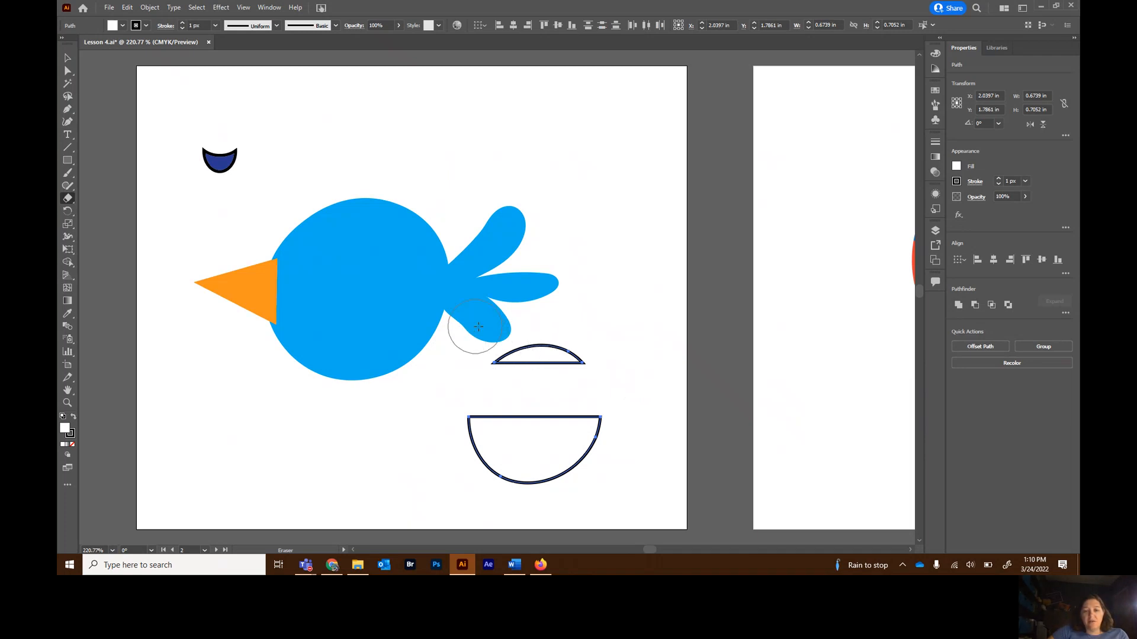
{"action": "left_click_drag", "start_coordinate": [500, 342], "coordinate": [538, 347]}
{"action": "key", "text": "ctrl+z"}
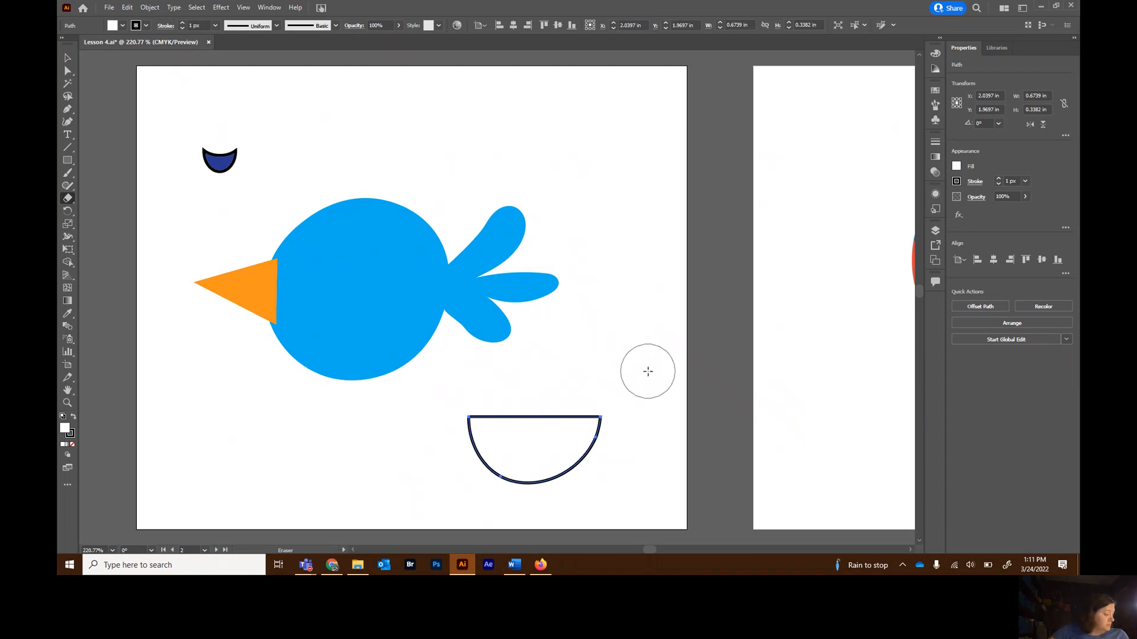
- Rotate the remaining large half oval by -20°
{"action": "left_click", "coordinate": [68, 58]}
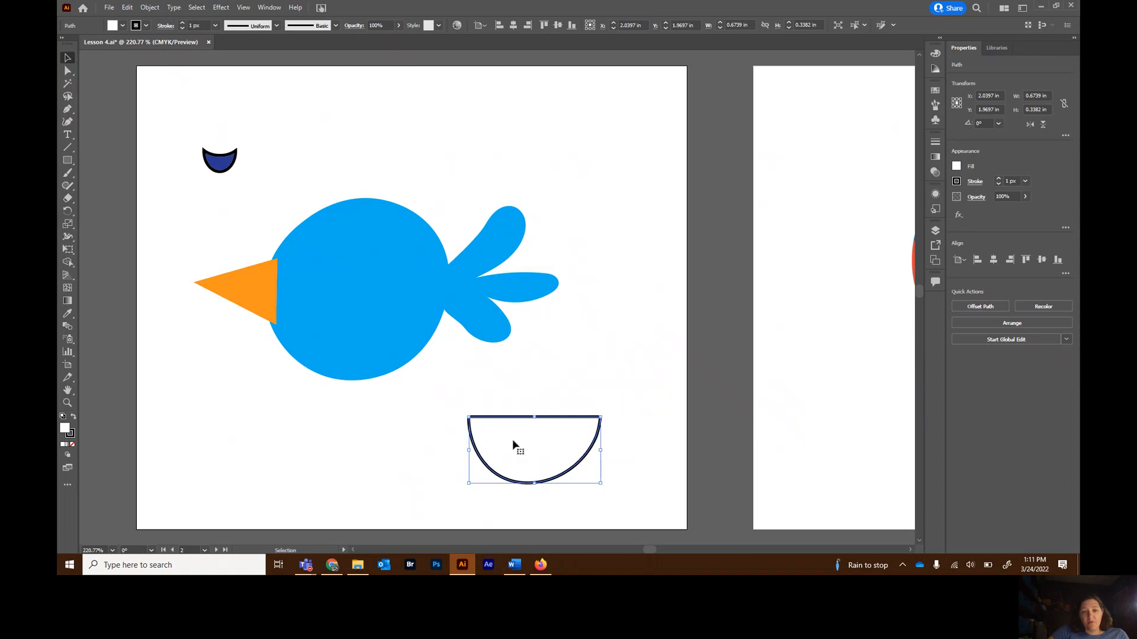
{"action": "left_click", "coordinate": [997, 125]}
{"action": "left_click", "coordinate": [997, 123]}
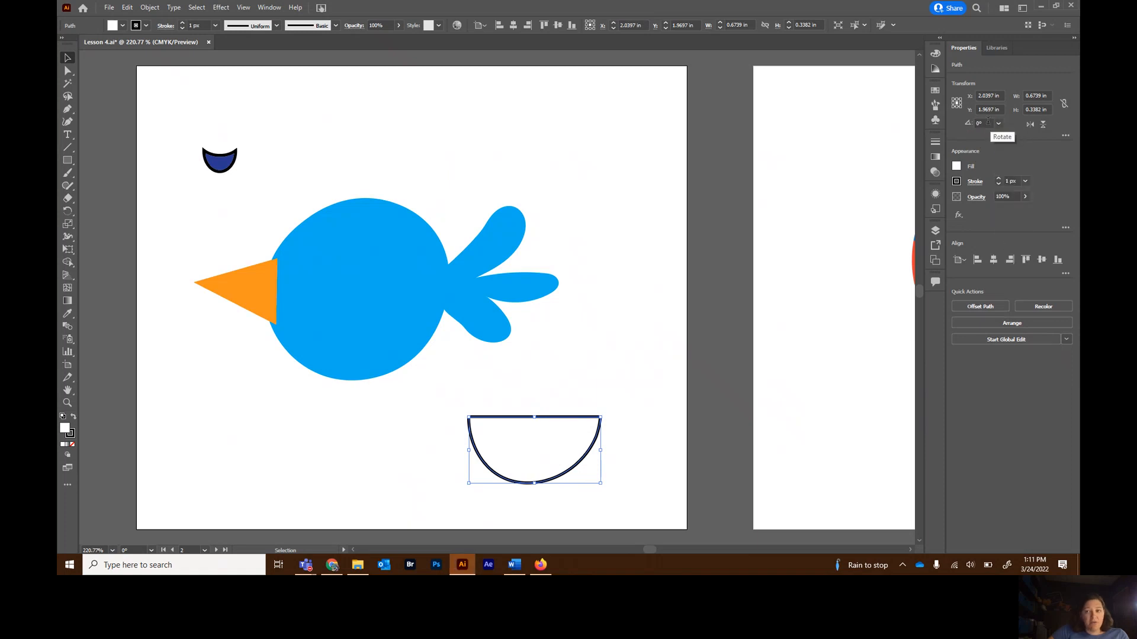
{"action": "left_click", "coordinate": [965, 126]}
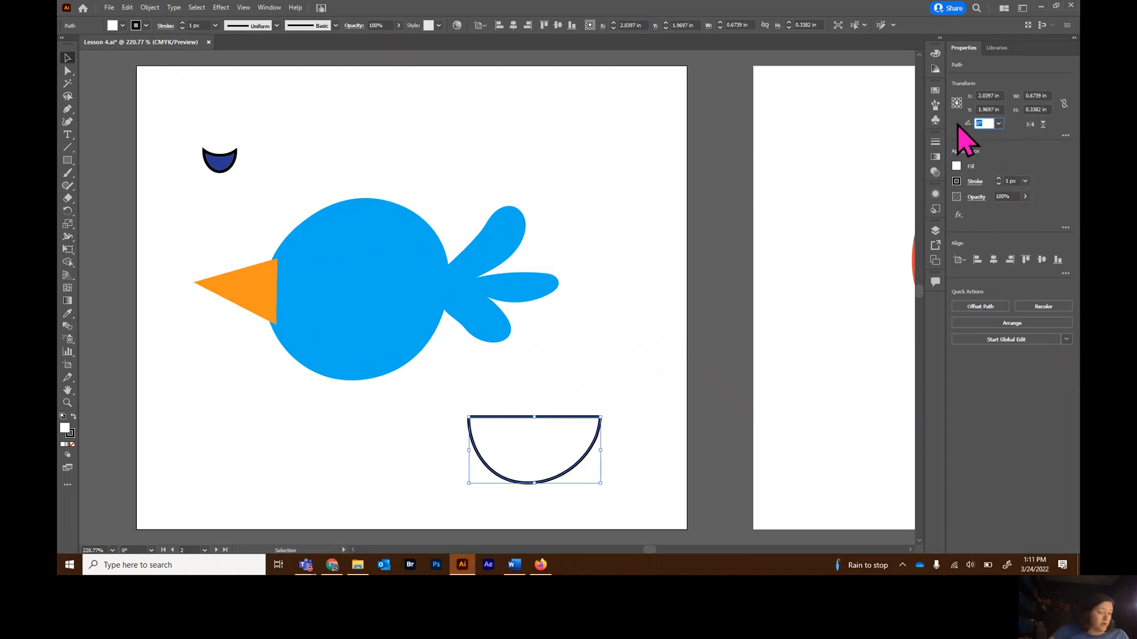
{"action": "type", "text": "-"}
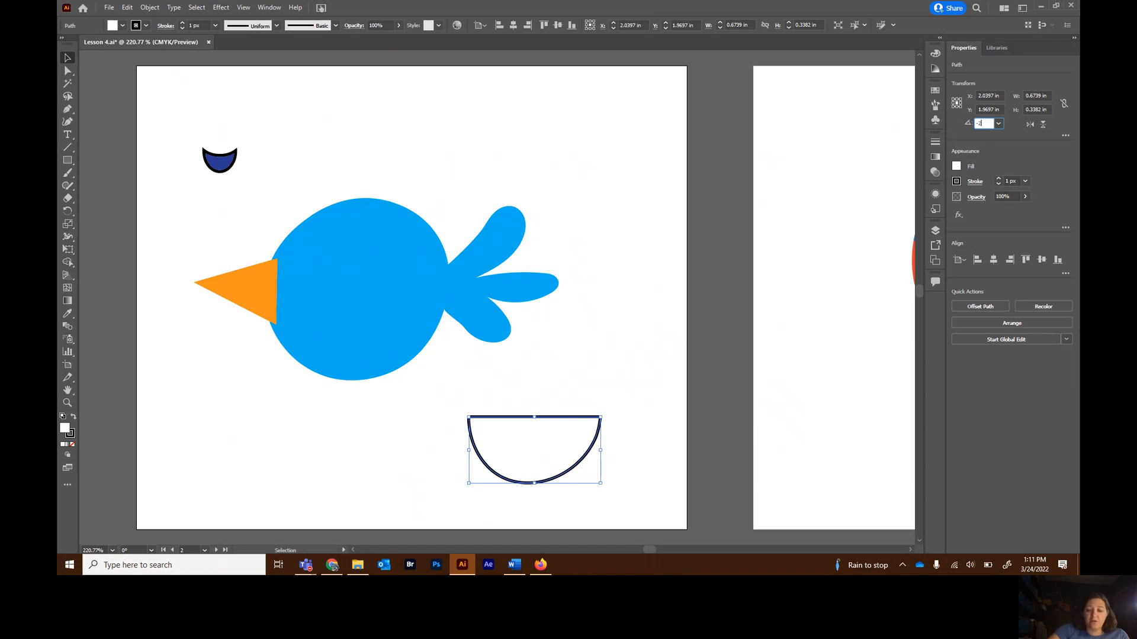
{"action": "type", "text": "20"}
{"action": "key", "text": "Tab"}
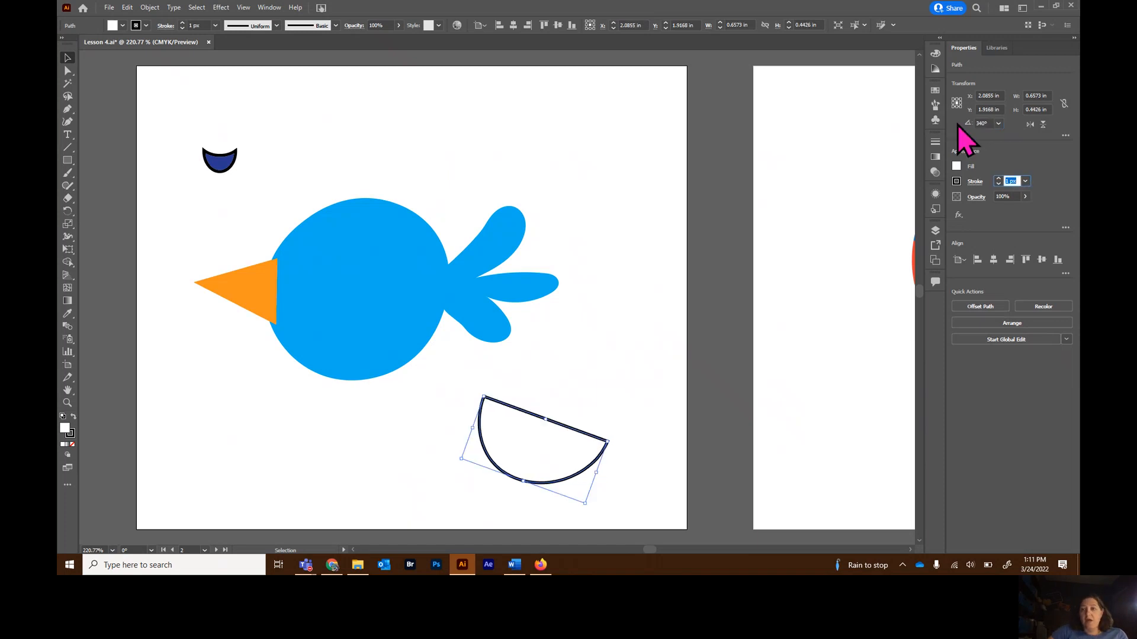
- Fill the rotated half oval with dark blue and move it onto the bird's lower body as the wing
{"action": "left_click", "coordinate": [955, 169]}
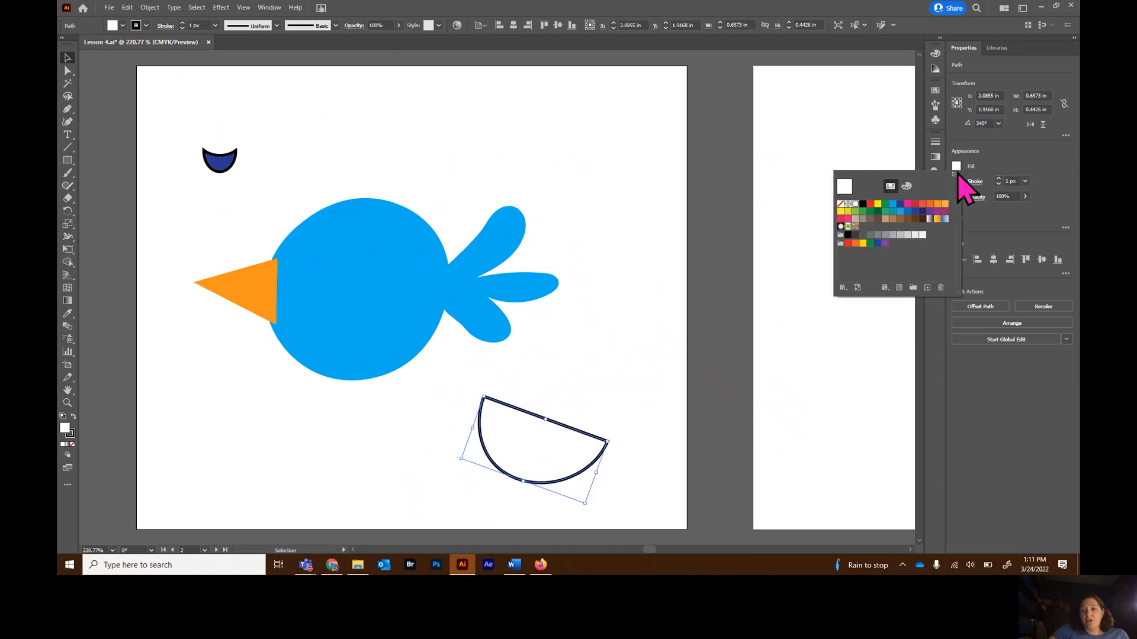
{"action": "left_click", "coordinate": [915, 211]}
{"action": "left_click", "coordinate": [67, 58]}
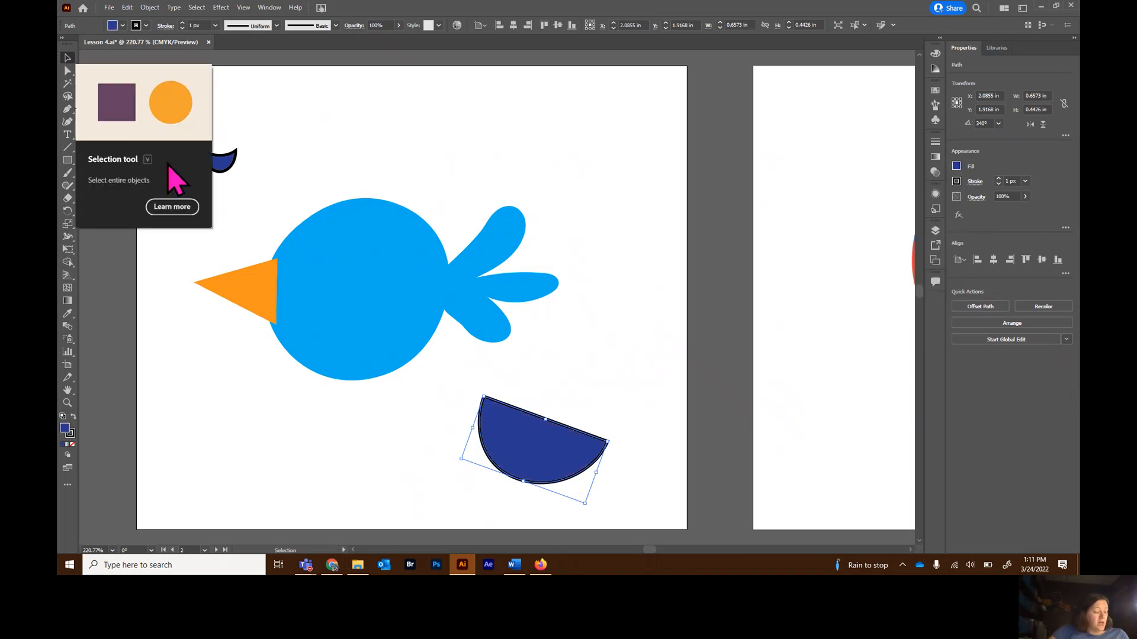
{"action": "left_click_drag", "start_coordinate": [534, 451], "coordinate": [427, 362]}
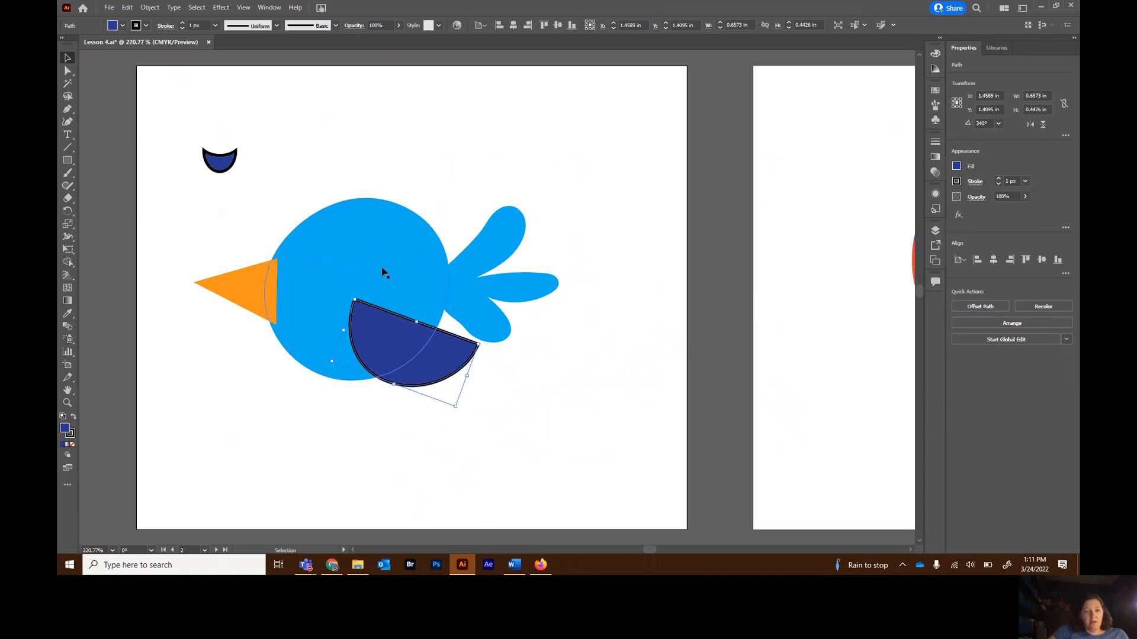
- Place the small dark blue shape on the bird's head as an eye and remove the strokes from the eye and wing
{"action": "left_click_drag", "start_coordinate": [227, 164], "coordinate": [341, 270]}
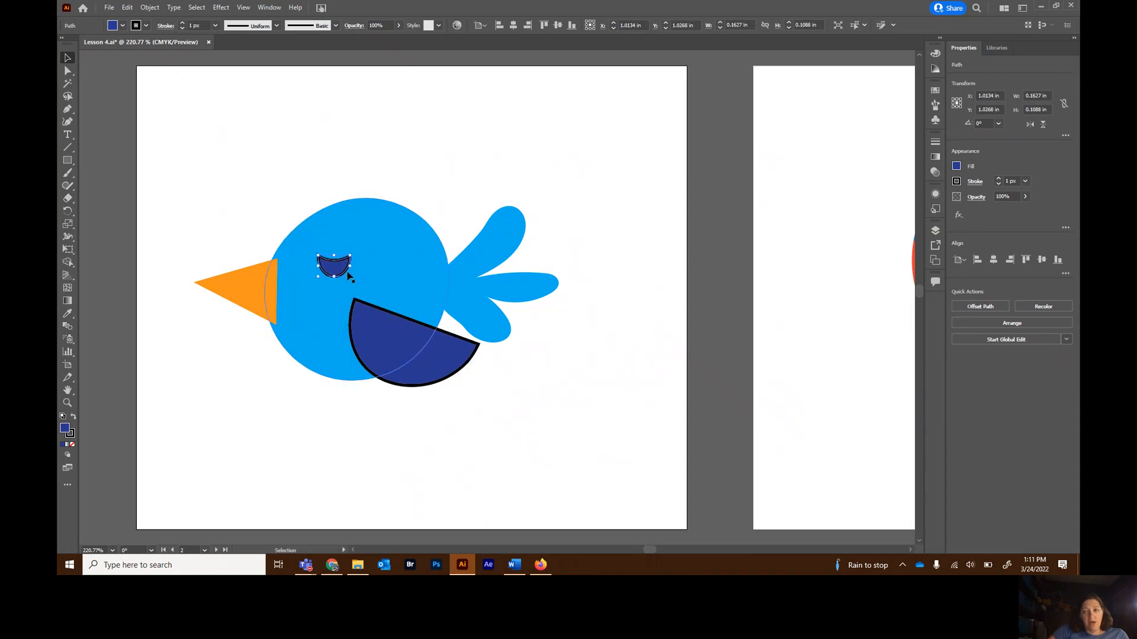
{"action": "left_click", "coordinate": [957, 182]}
{"action": "left_click", "coordinate": [839, 225]}
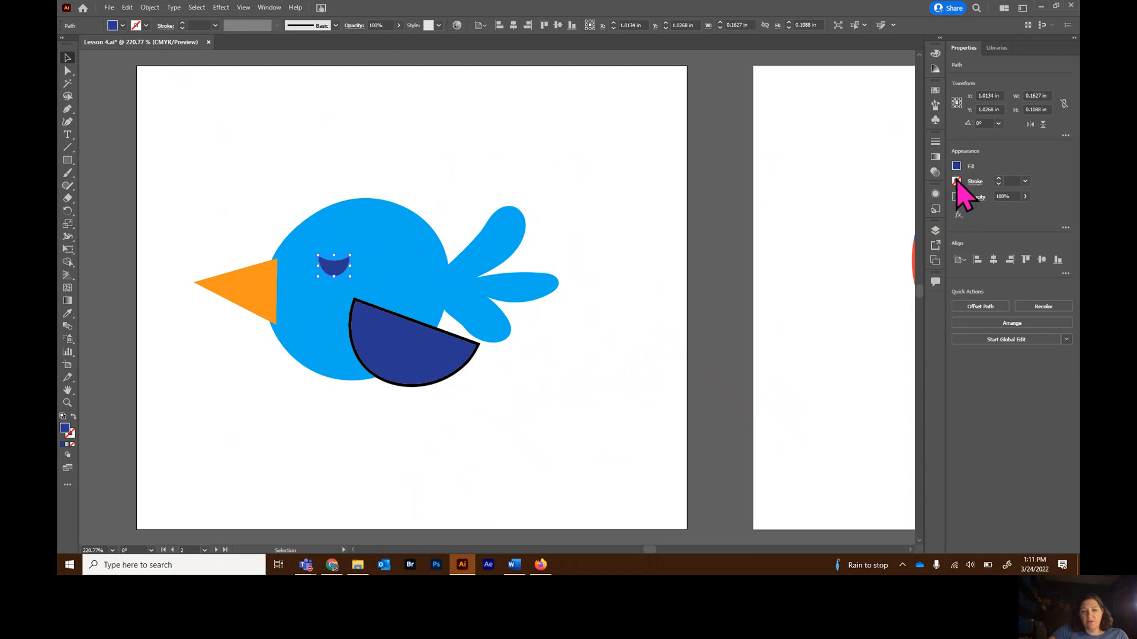
{"action": "left_click", "coordinate": [420, 364]}
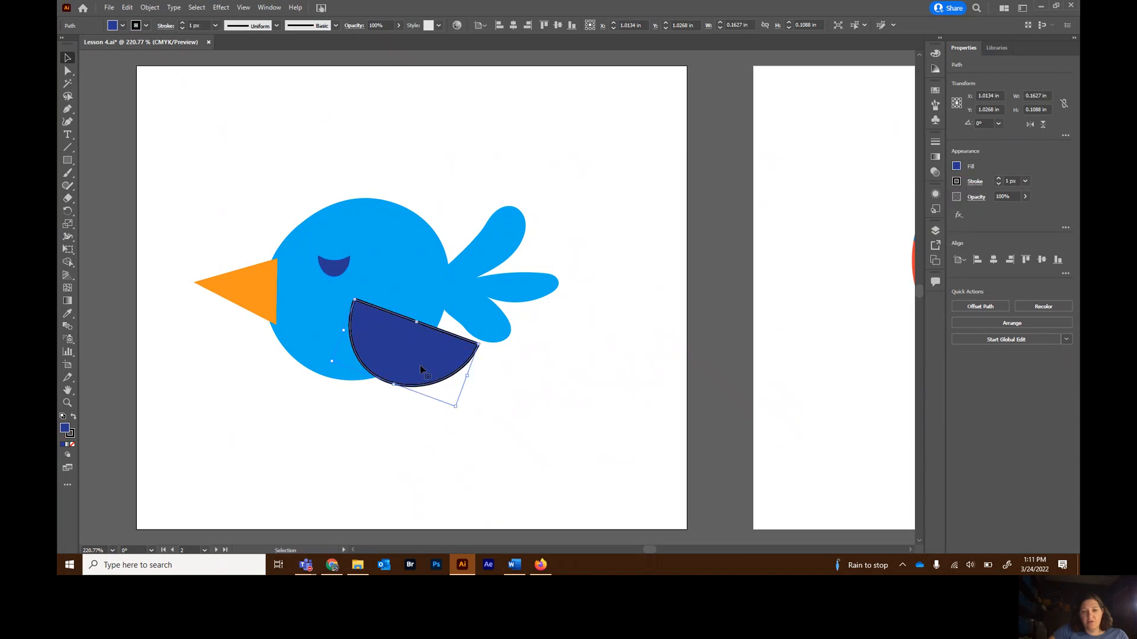
{"action": "left_click", "coordinate": [956, 183]}
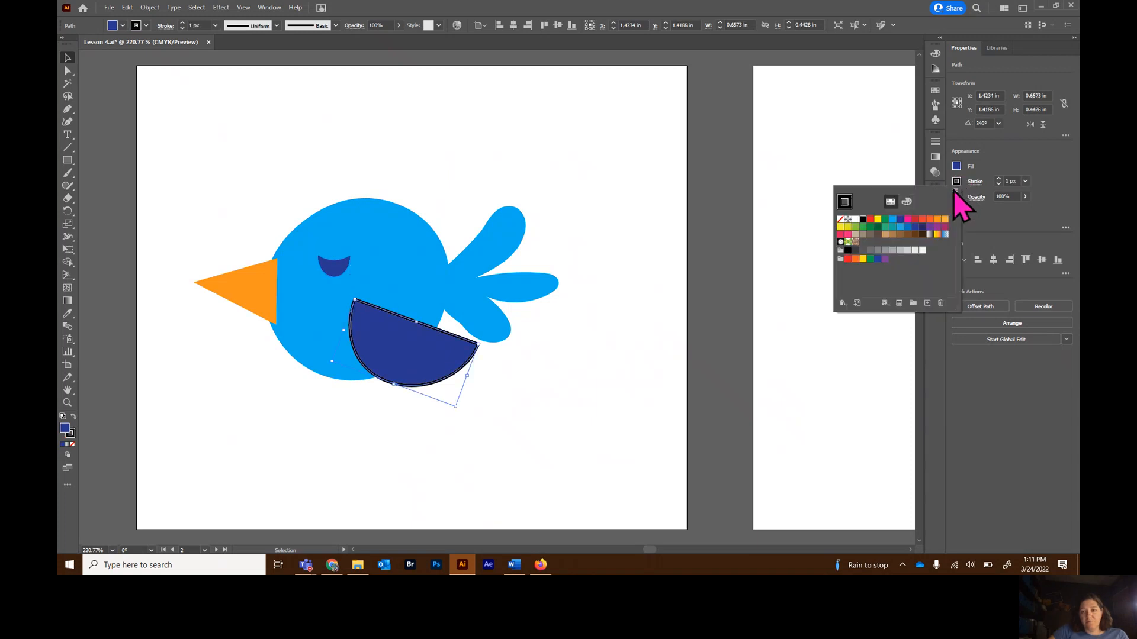
{"action": "left_click", "coordinate": [842, 219]}
{"action": "left_click", "coordinate": [662, 317]}
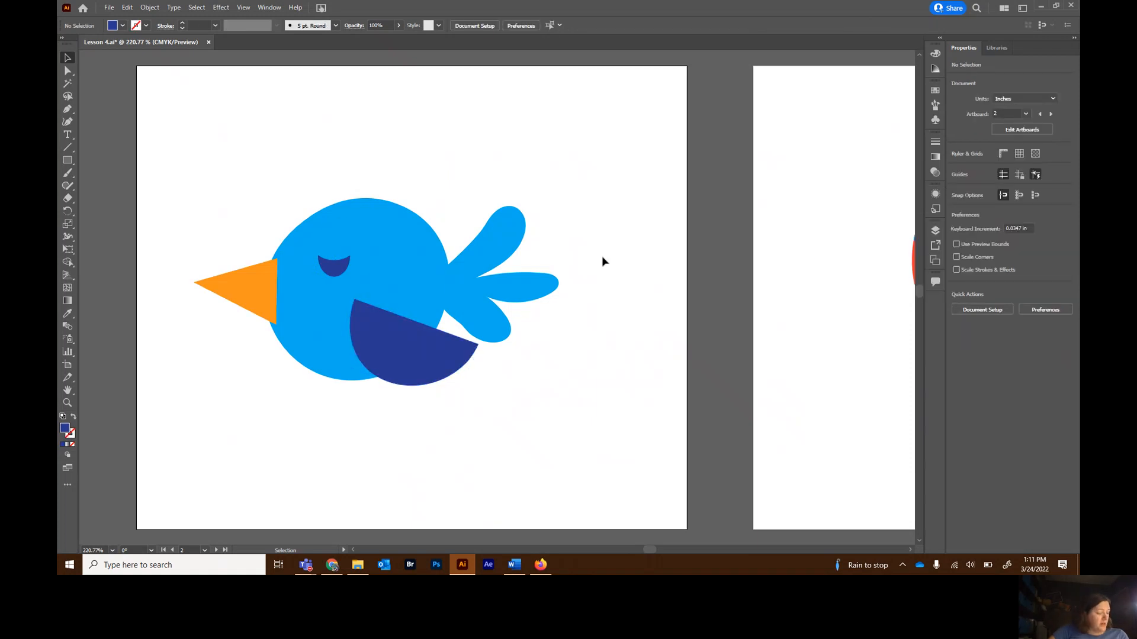
- Group all the blue bird's shapes and shift the group slightly toward the artboard's center
{"action": "left_click_drag", "start_coordinate": [170, 164], "coordinate": [588, 419]}
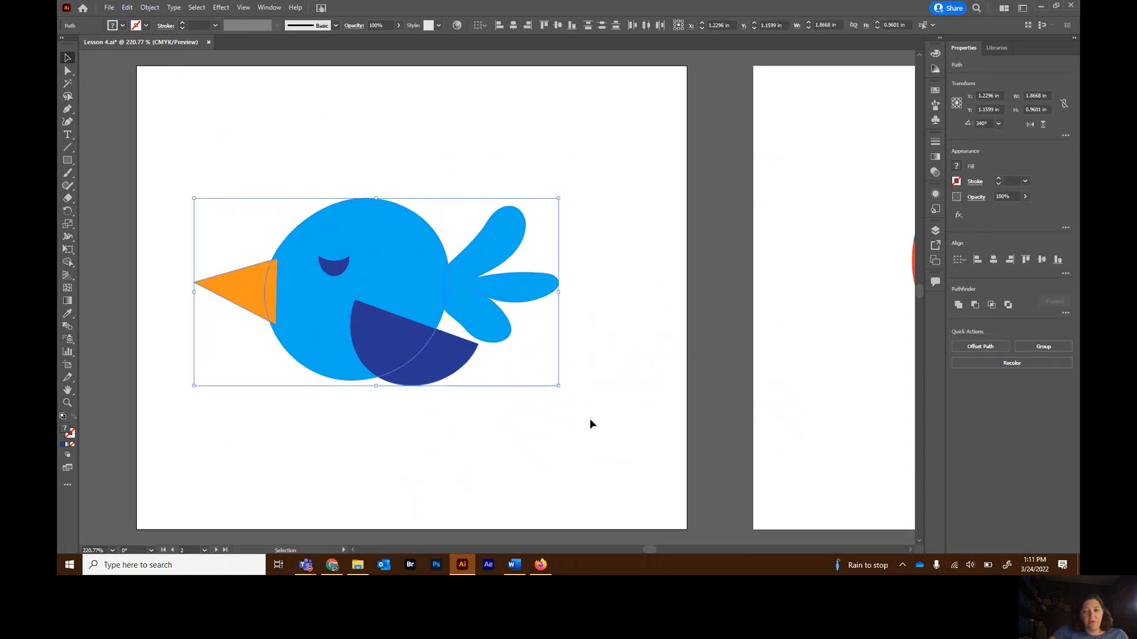
{"action": "left_click", "coordinate": [1043, 347]}
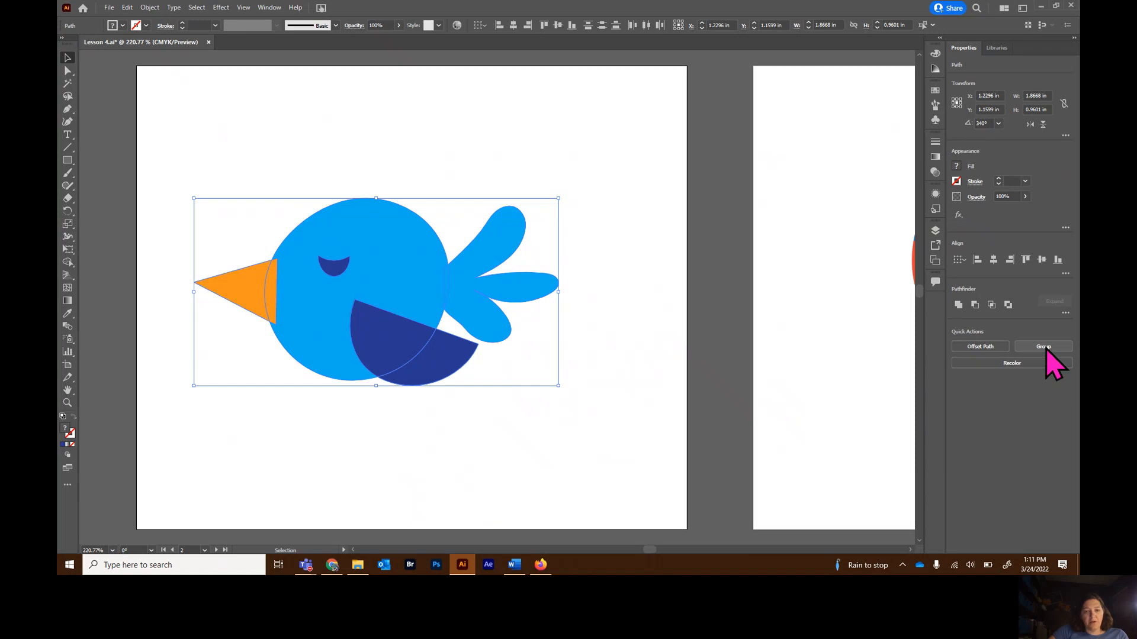
{"action": "left_click", "coordinate": [595, 452]}
{"action": "left_click_drag", "start_coordinate": [420, 316], "coordinate": [444, 321]}
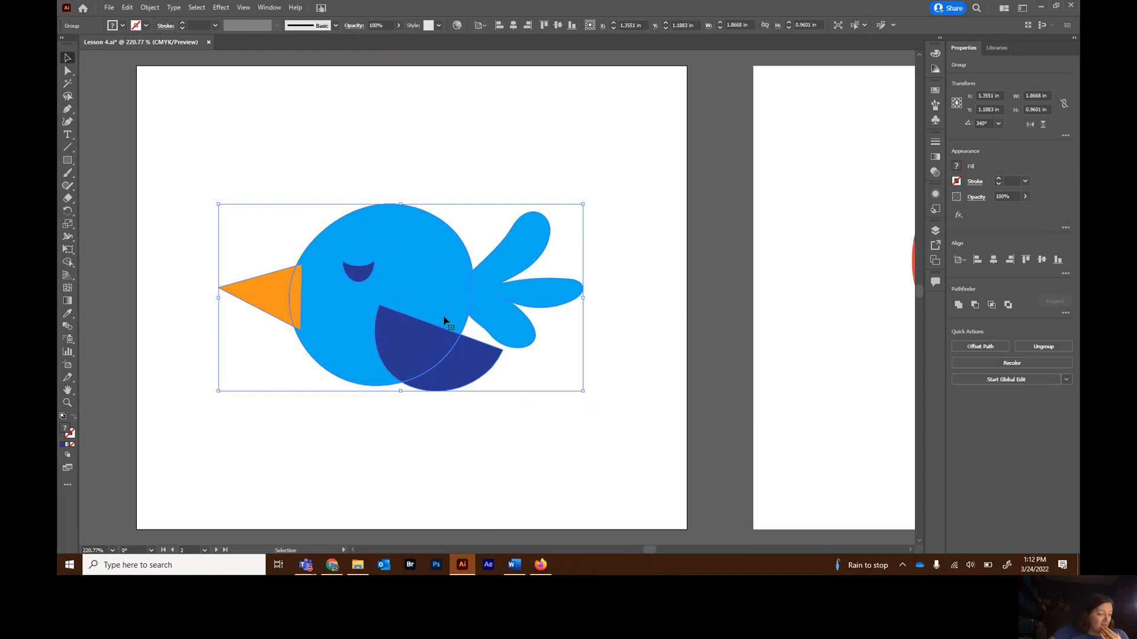
{"action": "scroll", "coordinate": [276, 444], "scroll_direction": "down", "scroll_amount": 1}
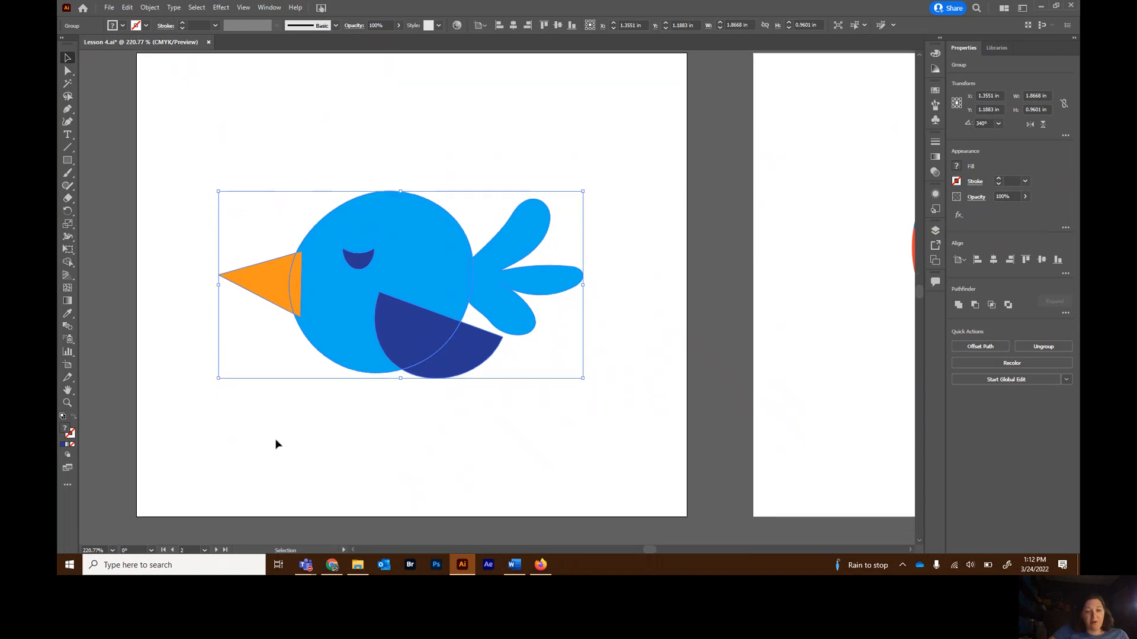
{"action": "left_click", "coordinate": [204, 549]}
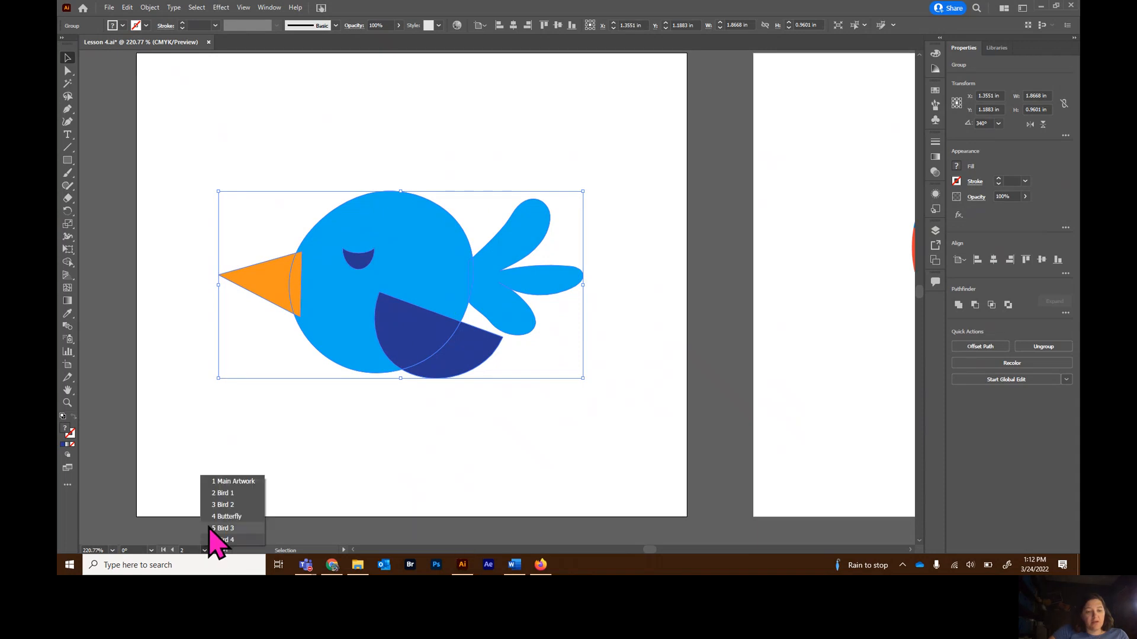
{"action": "left_click", "coordinate": [225, 517]}
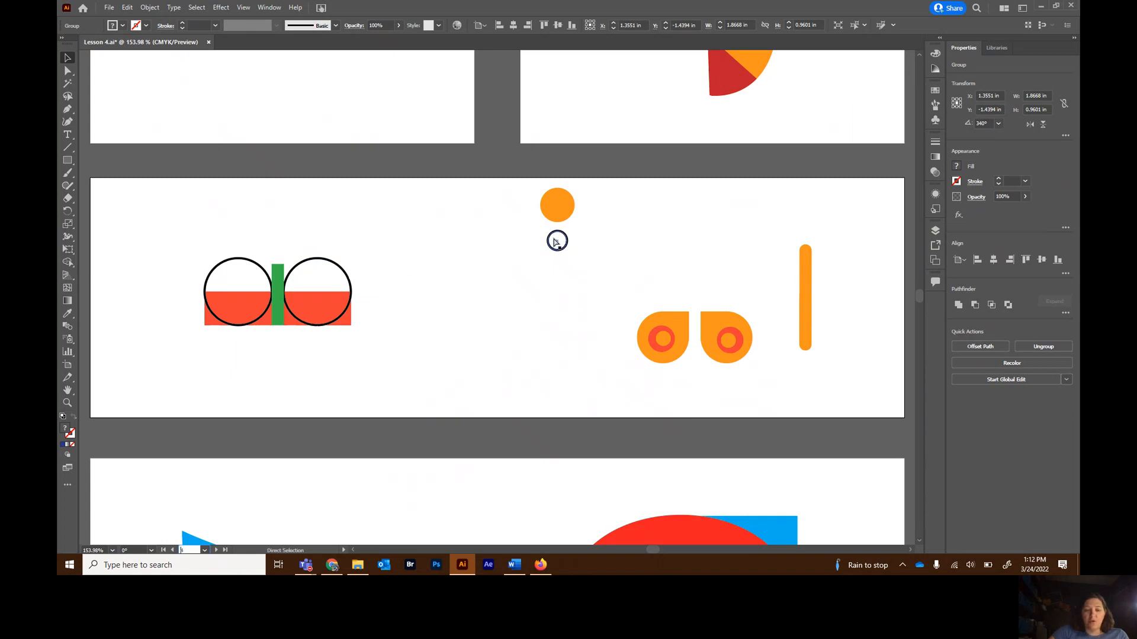
{"action": "key", "text": "ctrl+plus"}
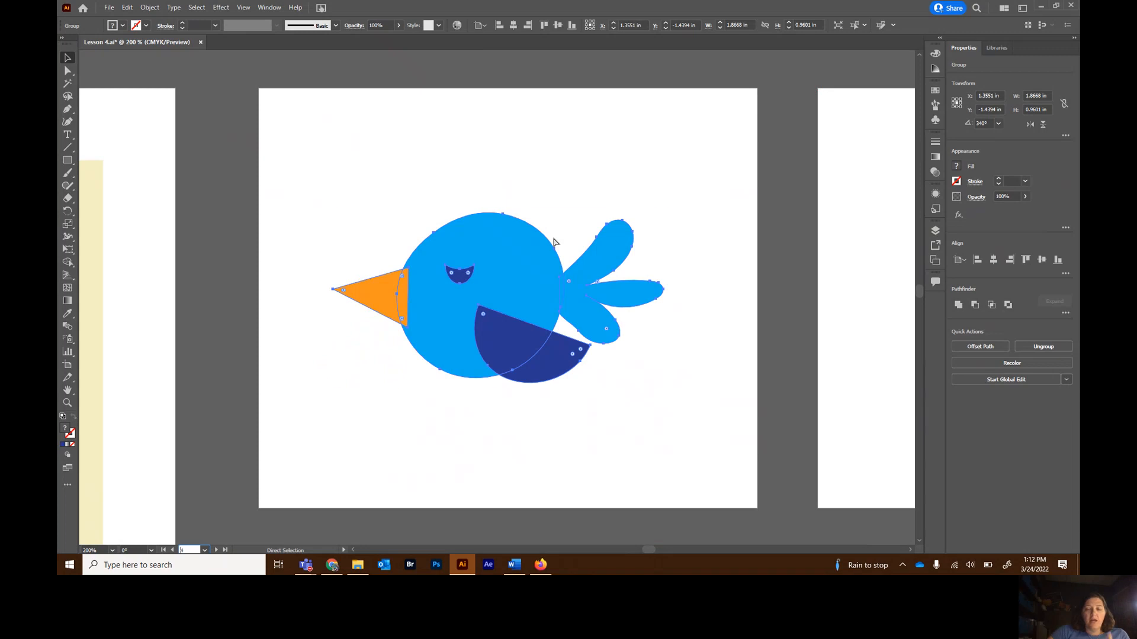
- Deselect the finished bird and switch to the Butterfly artboard's overlapping circles and rectangles
{"action": "left_click", "coordinate": [499, 463]}
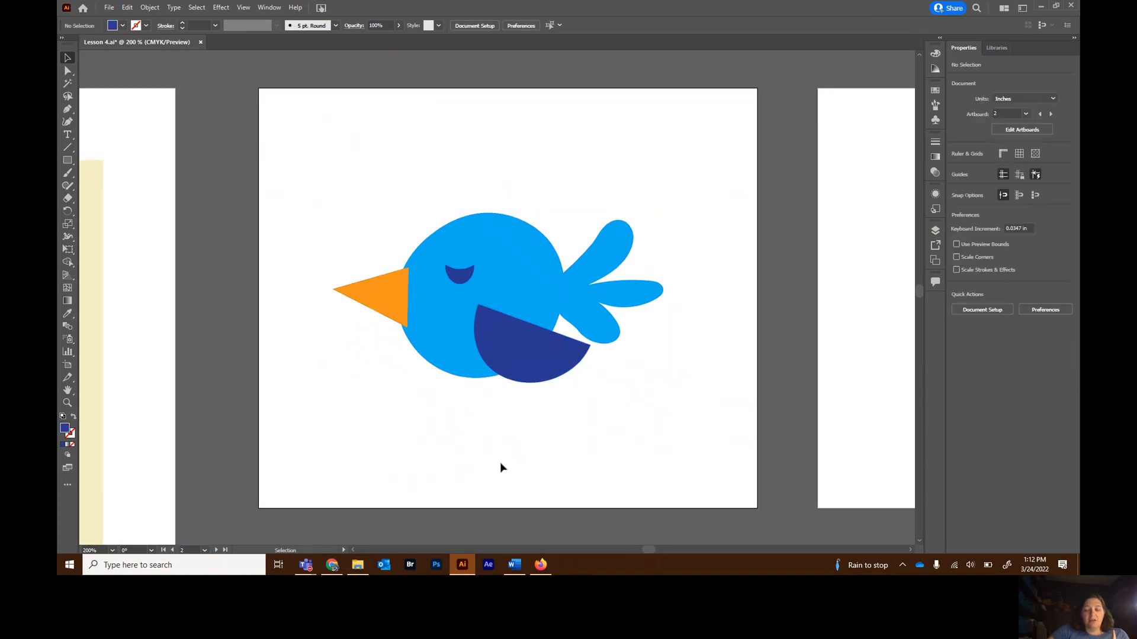
{"action": "left_click", "coordinate": [204, 550]}
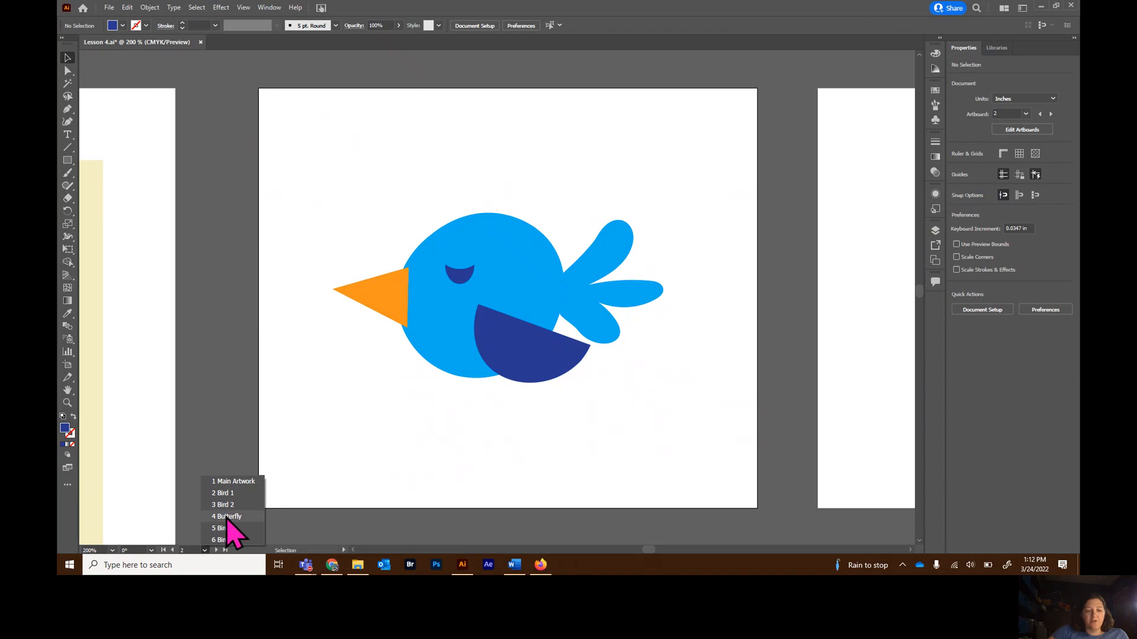
{"action": "left_click", "coordinate": [226, 517]}
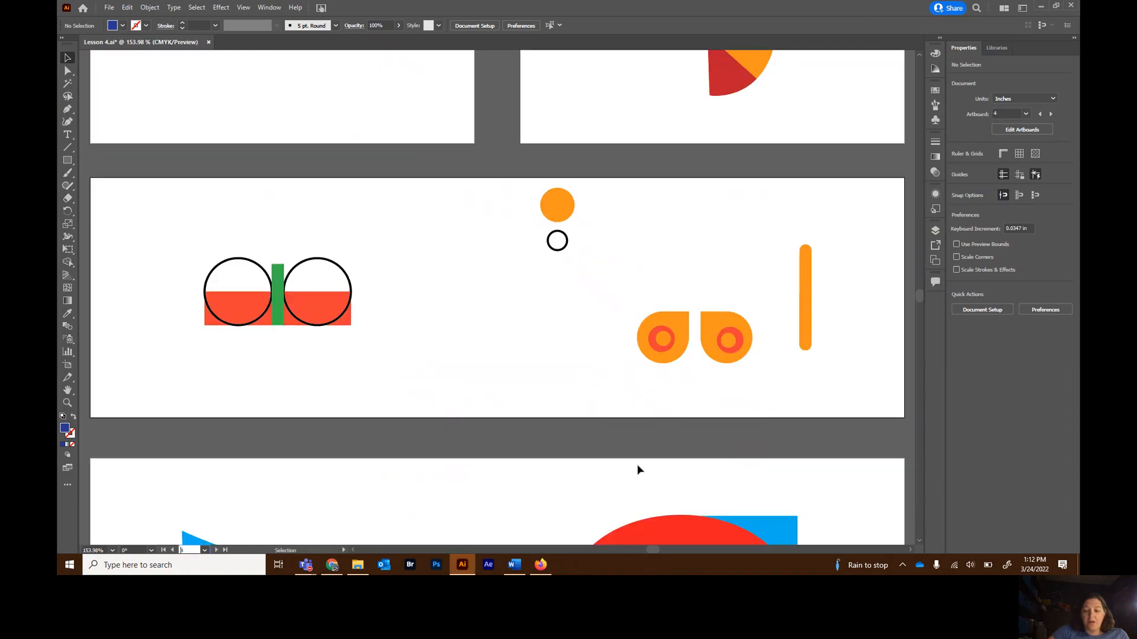
{"action": "key", "text": "ctrl+equal"}
{"action": "key", "text": "ctrl+equal"}
{"action": "key", "text": "ctrl+equal"}
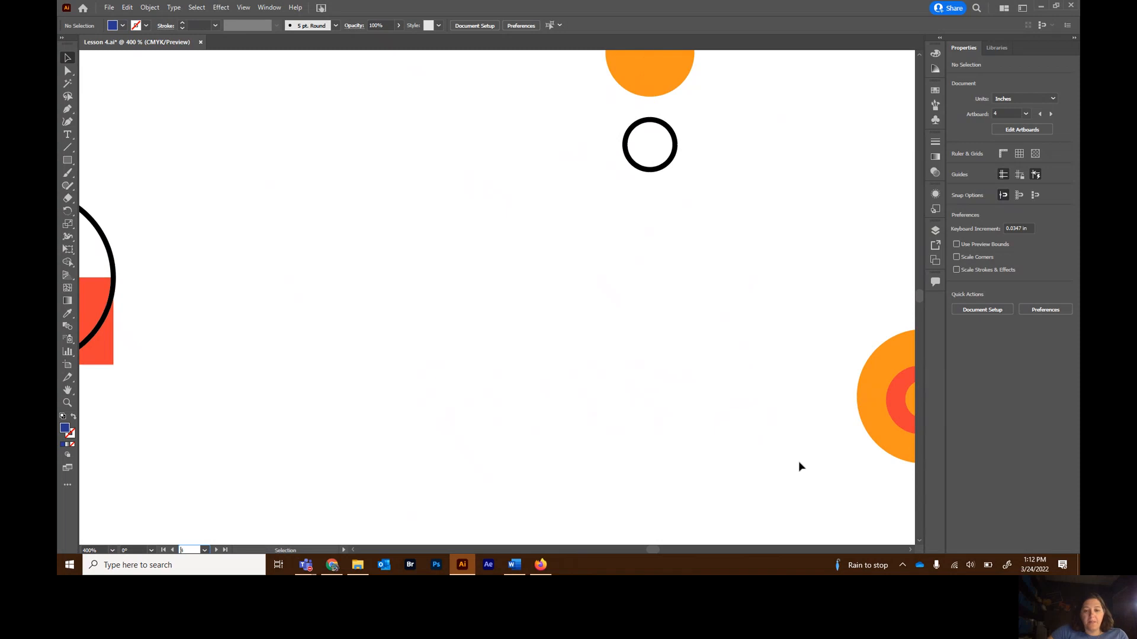
{"action": "left_click_drag", "start_coordinate": [653, 550], "coordinate": [650, 551]}
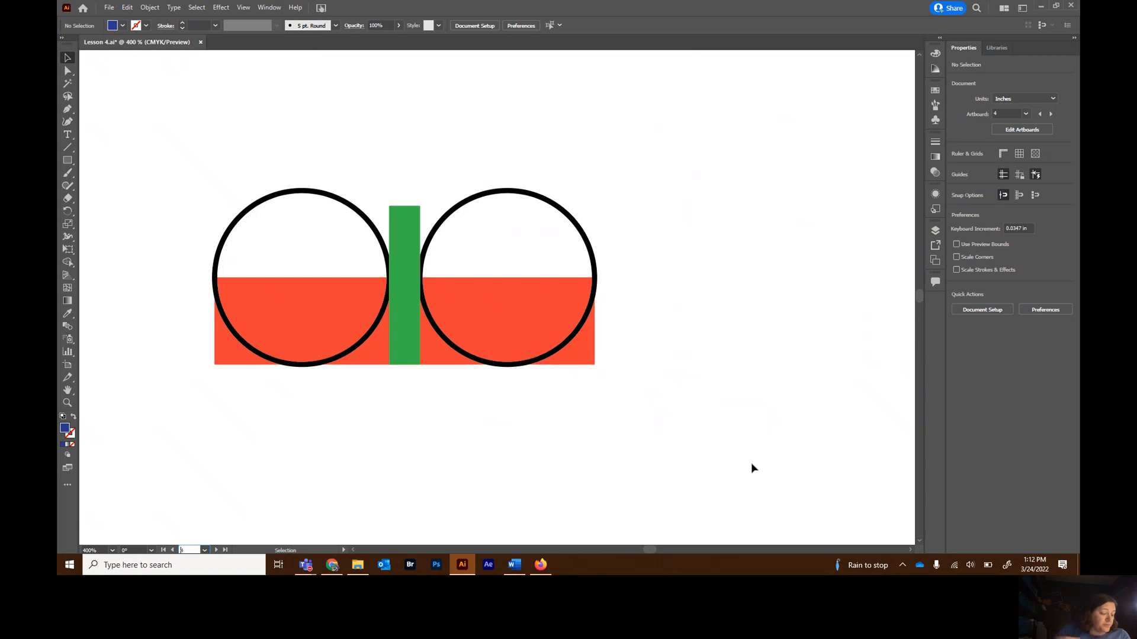
- Using Shape Builder, merge each black circle with the rectangle area beside the green bar and erase the two leftover outer red corners
{"action": "left_click_drag", "start_coordinate": [161, 141], "coordinate": [655, 425]}
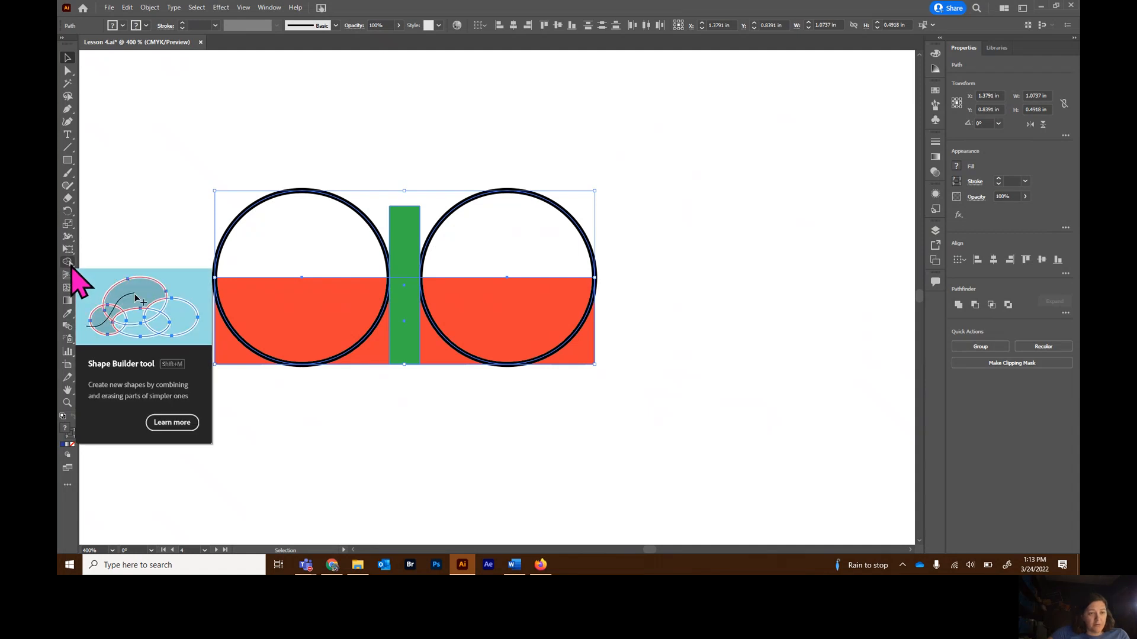
{"action": "left_click", "coordinate": [69, 263]}
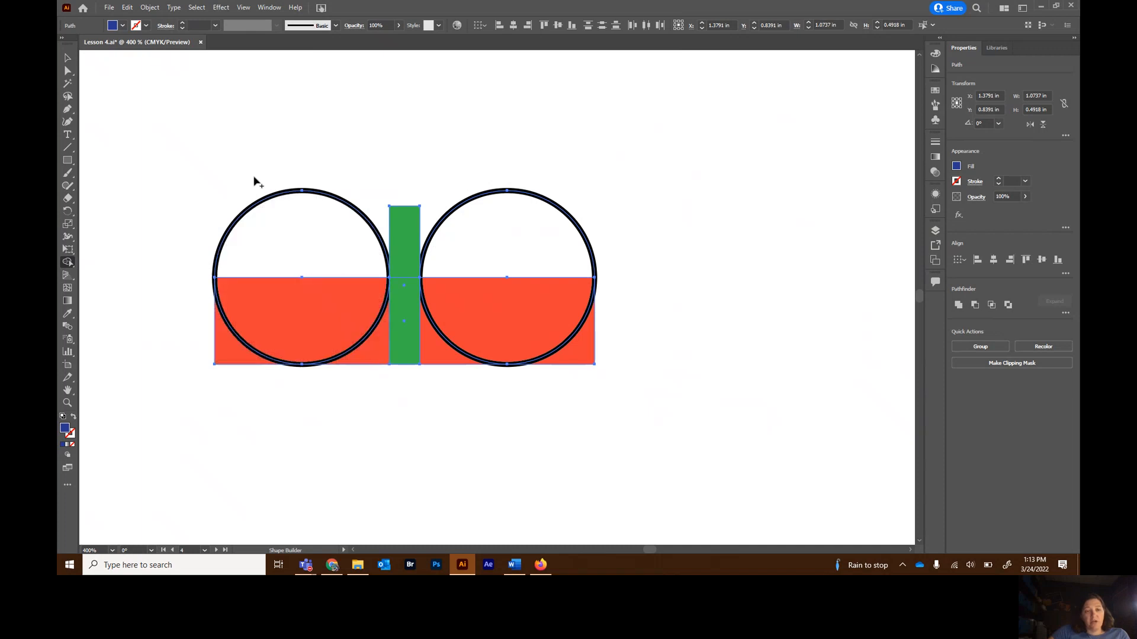
{"action": "mouse_move", "coordinate": [256, 184]}
{"action": "left_mouse_down"}
{"action": "mouse_move", "coordinate": [265, 282]}
{"action": "mouse_move", "coordinate": [305, 319]}
{"action": "mouse_move", "coordinate": [375, 354]}
{"action": "left_mouse_up"}
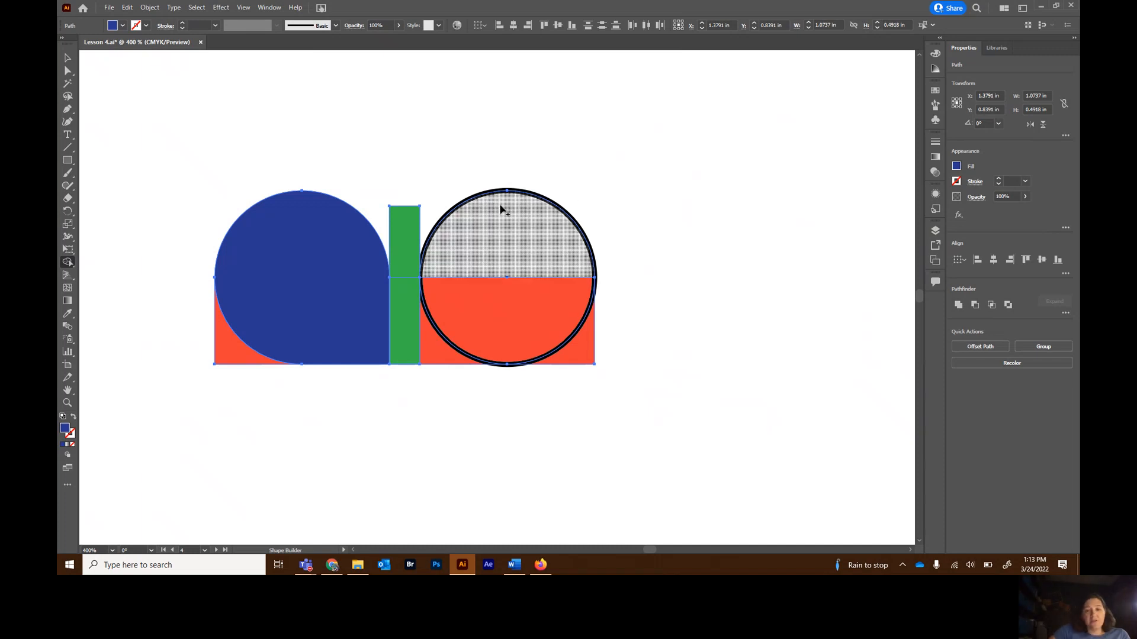
{"action": "left_click_drag", "start_coordinate": [569, 187], "coordinate": [515, 298]}
{"action": "mouse_move", "coordinate": [462, 337]}
{"action": "left_mouse_down"}
{"action": "mouse_move", "coordinate": [435, 349]}
{"action": "mouse_move", "coordinate": [453, 369]}
{"action": "left_mouse_up"}
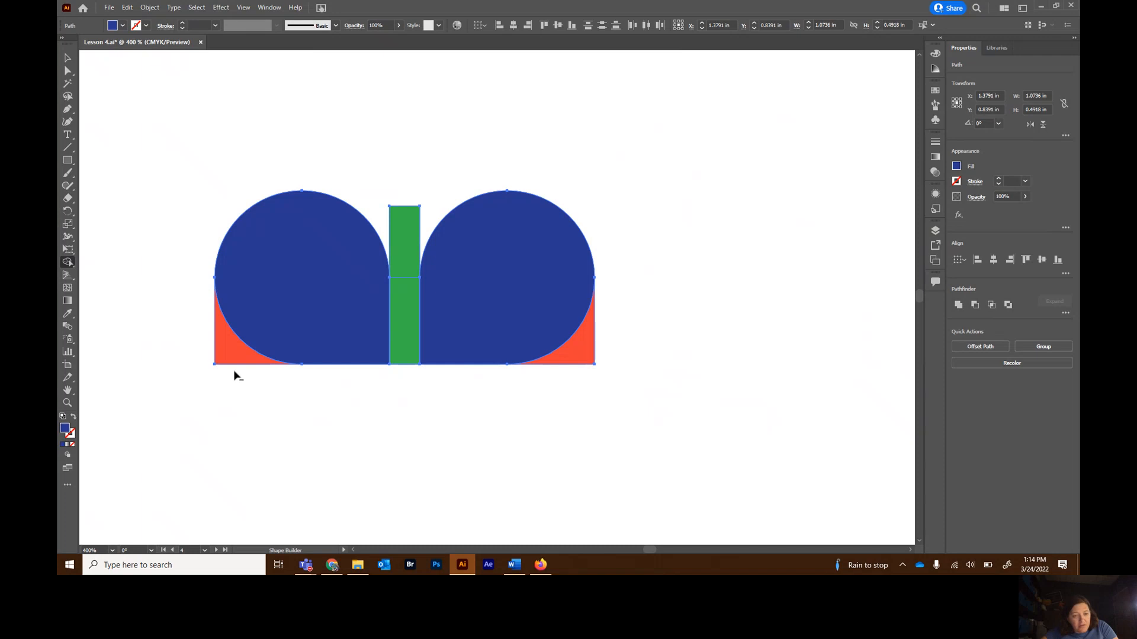
{"action": "left_click", "coordinate": [234, 354], "text": "alt"}
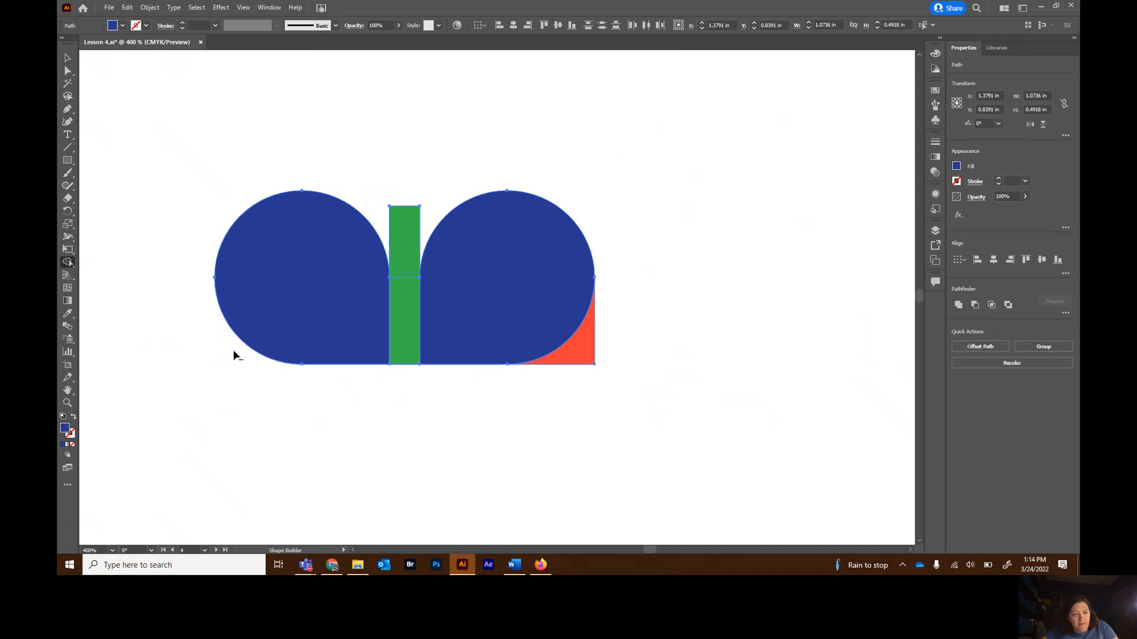
{"action": "left_click", "coordinate": [581, 349], "text": "alt"}
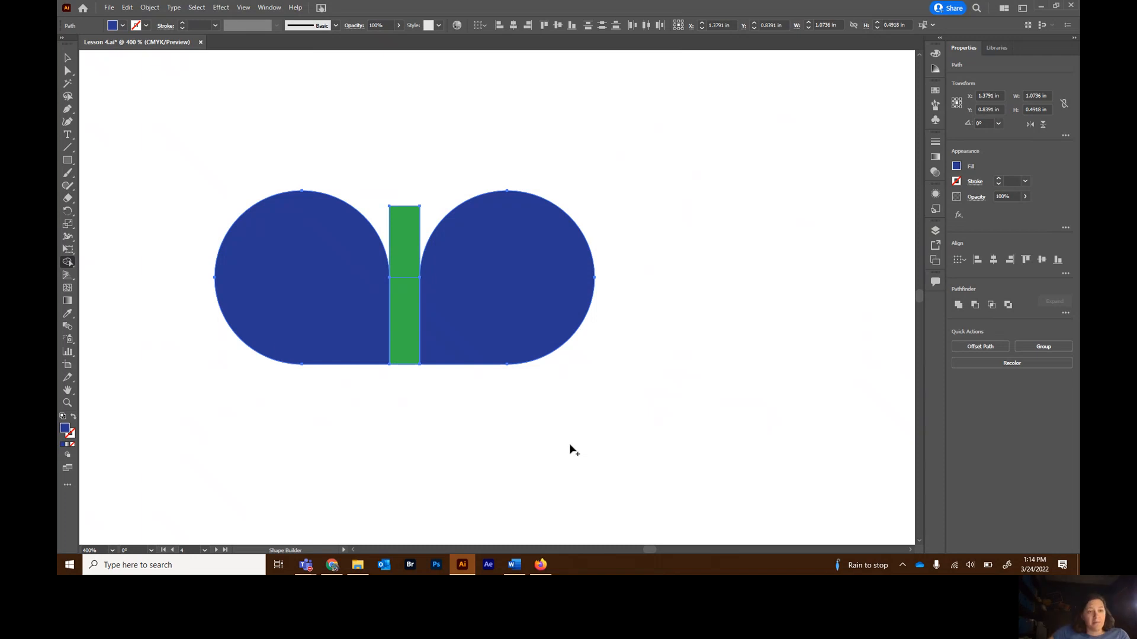
- Set Shape Builder's selection mode to Straight Line and erase the green bar between the two wings
{"action": "double_click", "coordinate": [69, 264]}
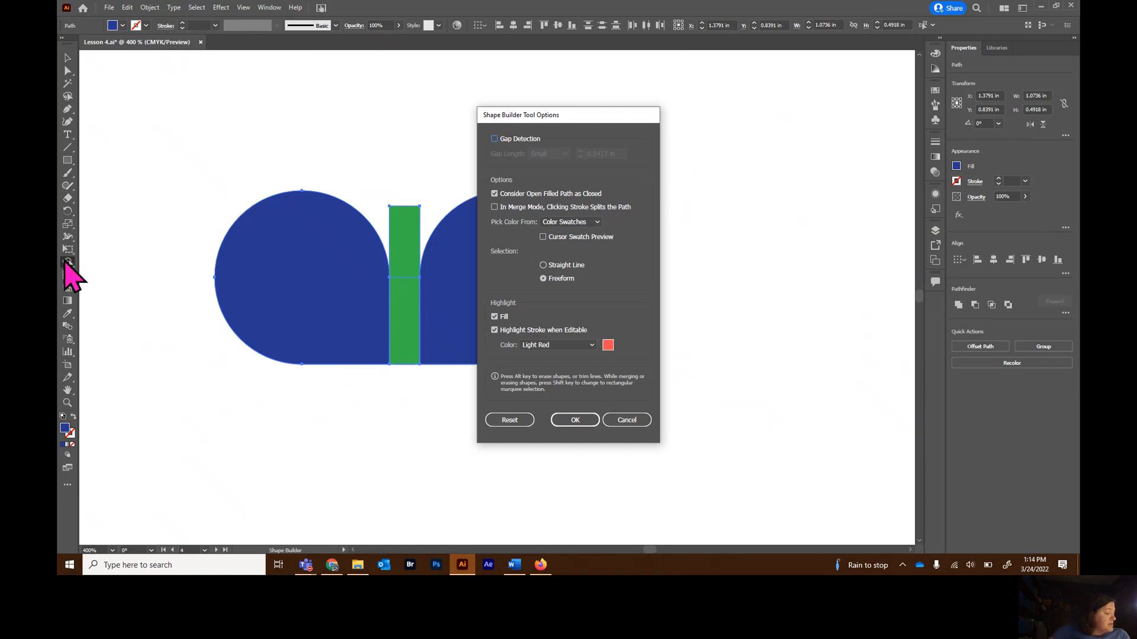
{"action": "left_click", "coordinate": [543, 265]}
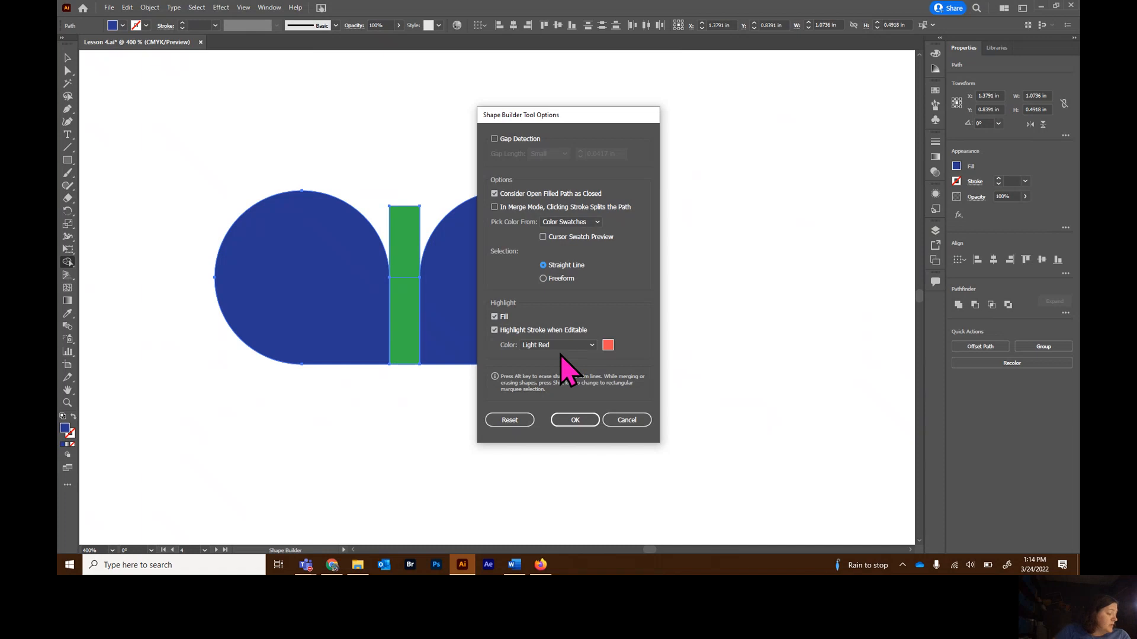
{"action": "left_click", "coordinate": [586, 418]}
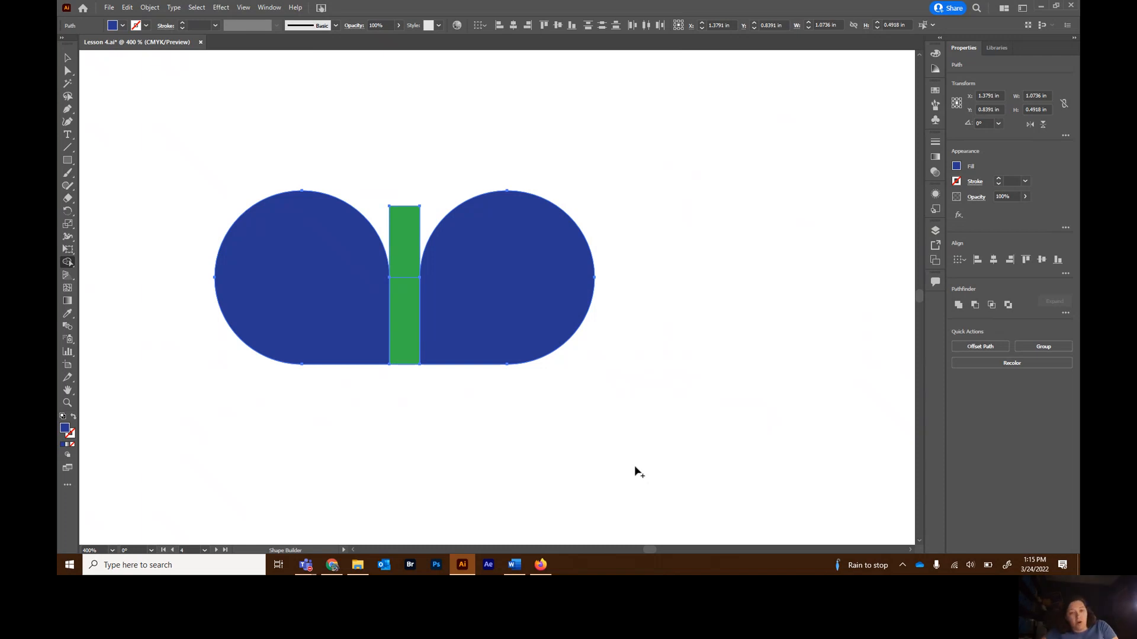
{"action": "left_click_drag", "start_coordinate": [403, 191], "coordinate": [404, 377]}
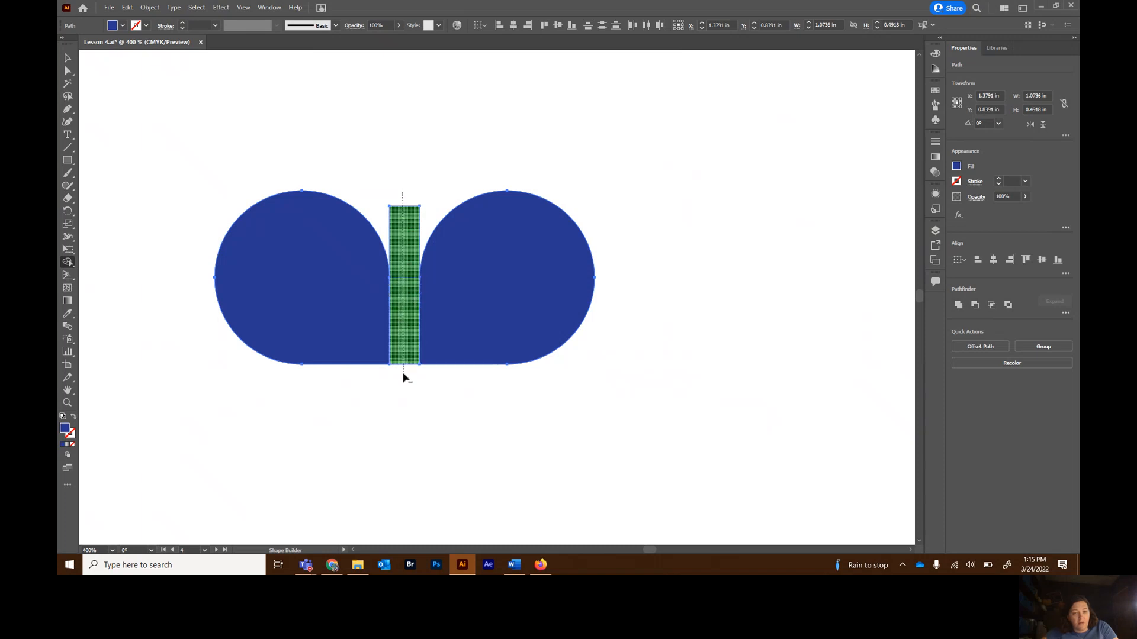
{"action": "left_click_drag", "start_coordinate": [403, 378], "coordinate": [403, 378]}
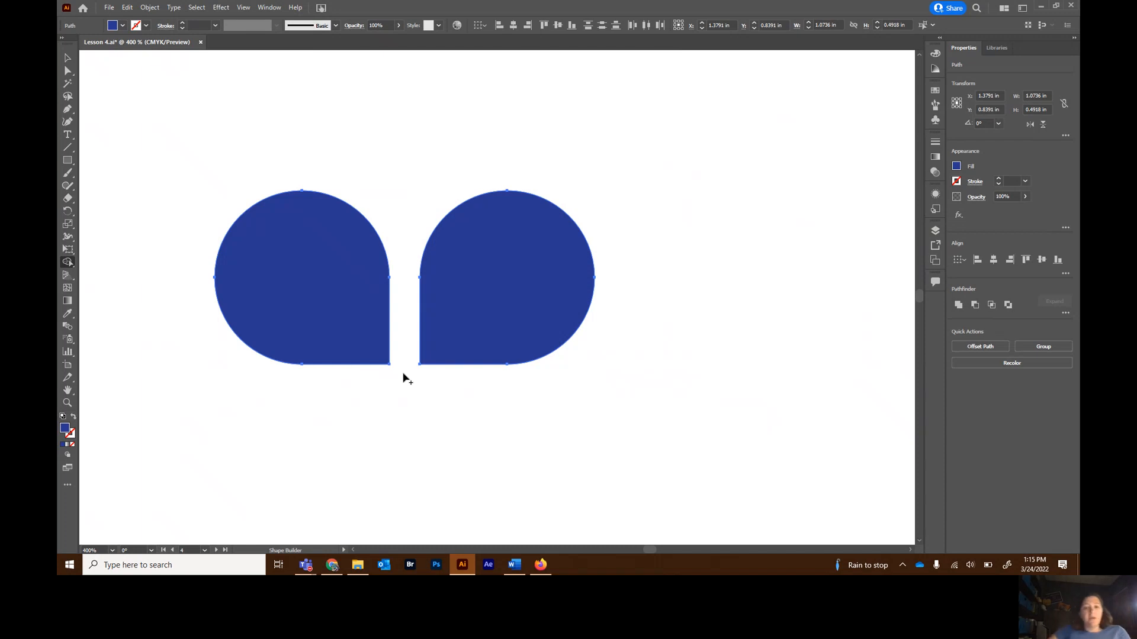
- Select both dark blue wing shapes and fill them with orange-red
{"action": "left_click", "coordinate": [66, 58]}
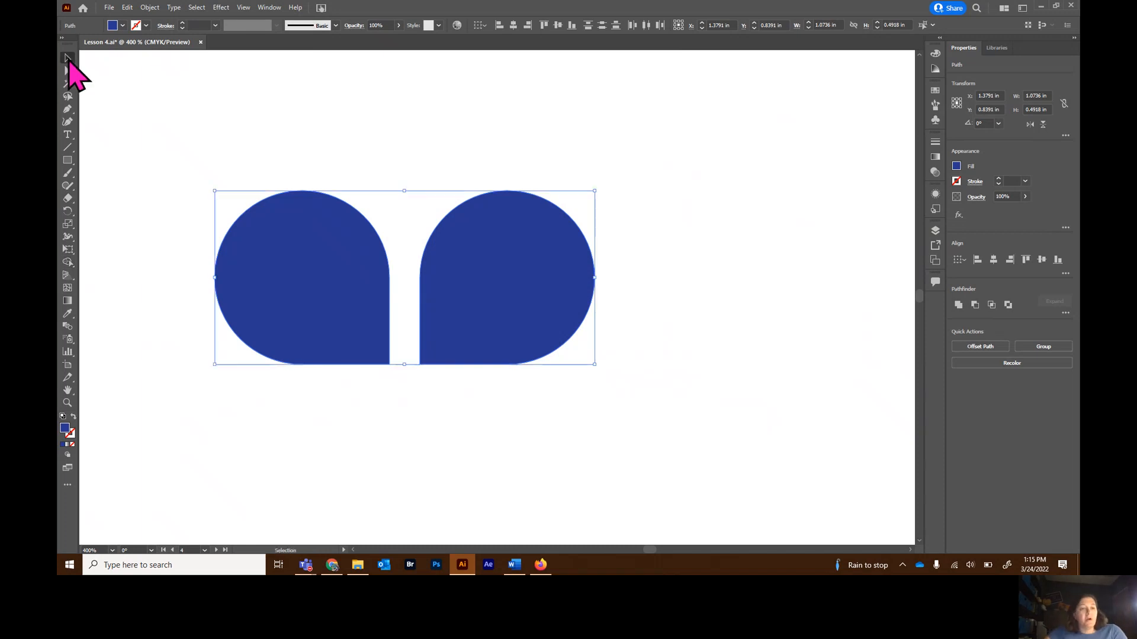
{"action": "left_click", "coordinate": [254, 119]}
{"action": "left_click", "coordinate": [355, 332]}
{"action": "left_click", "coordinate": [499, 308]}
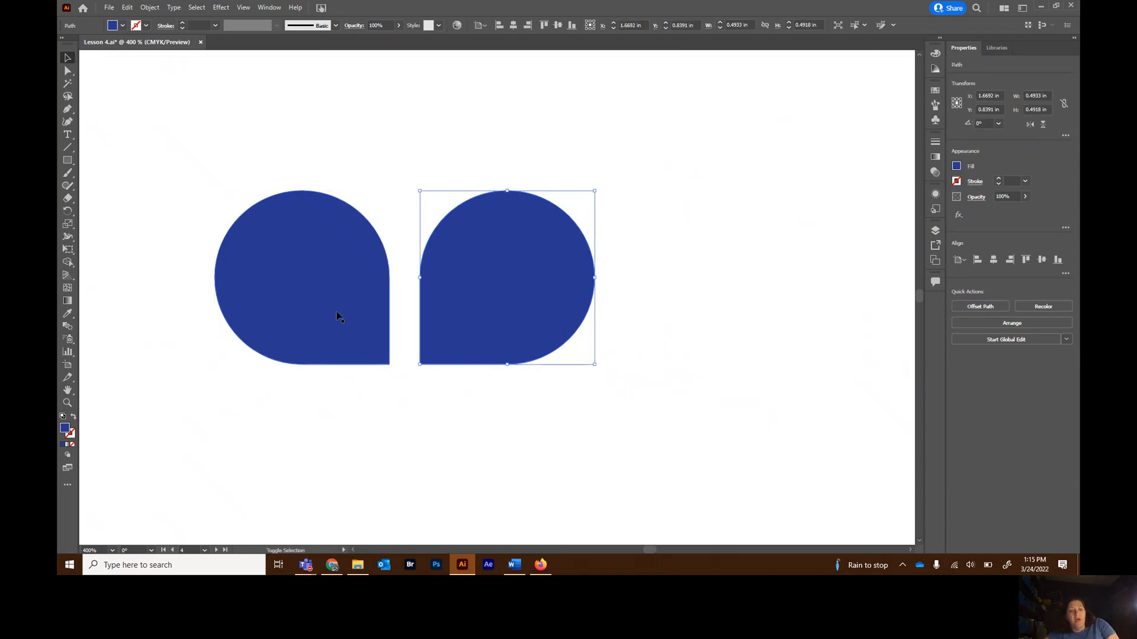
{"action": "left_click_drag", "start_coordinate": [169, 143], "coordinate": [631, 409]}
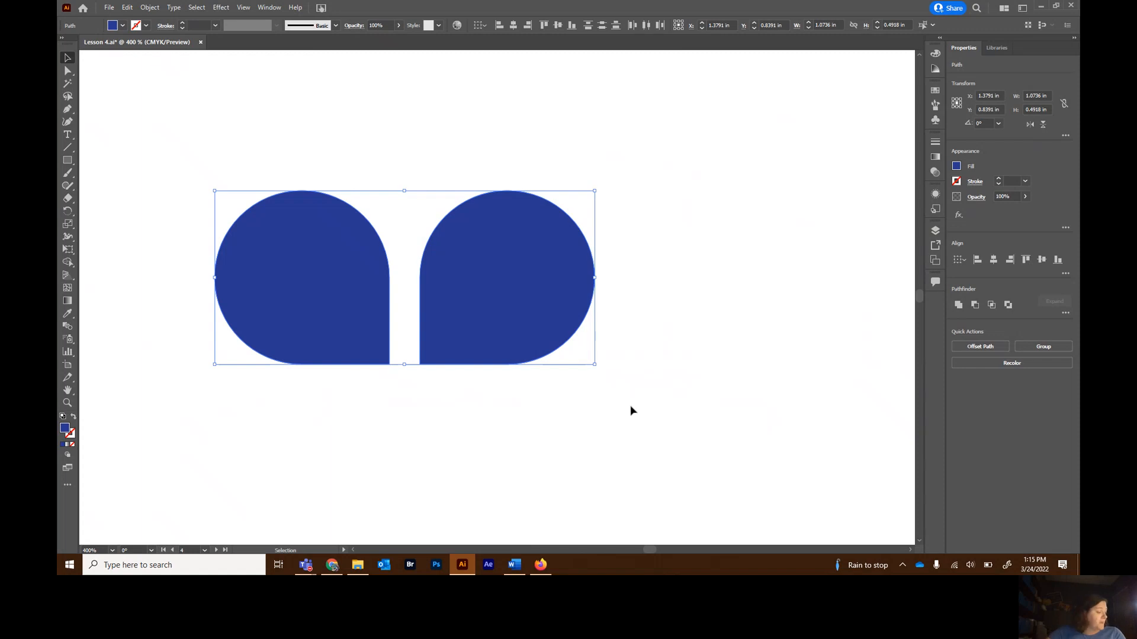
{"action": "left_click", "coordinate": [957, 166]}
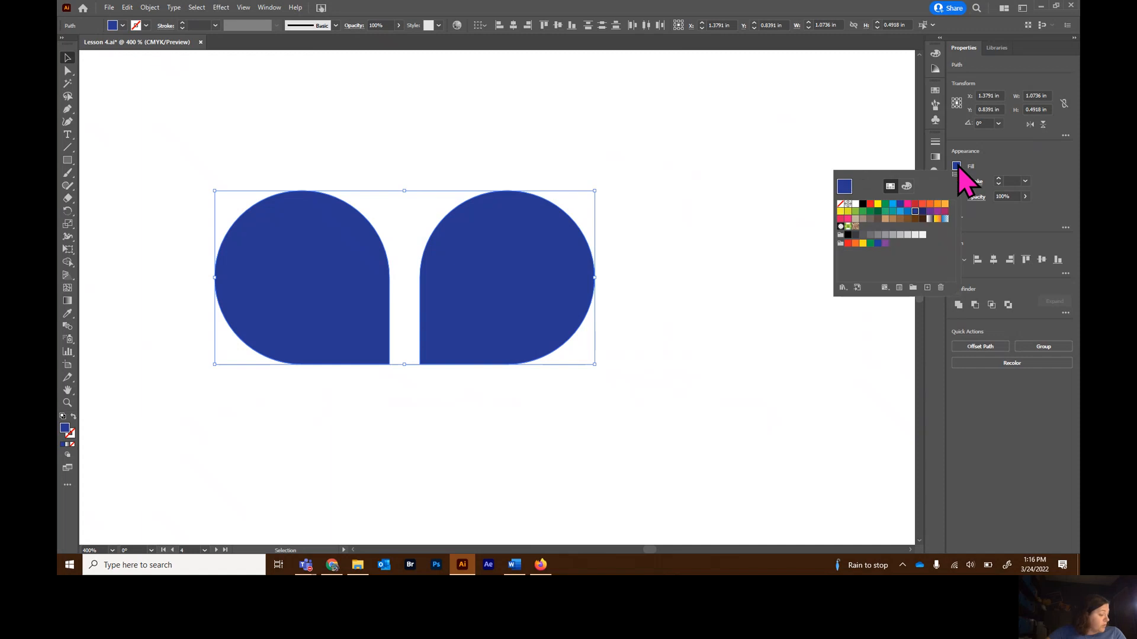
{"action": "left_click", "coordinate": [923, 204]}
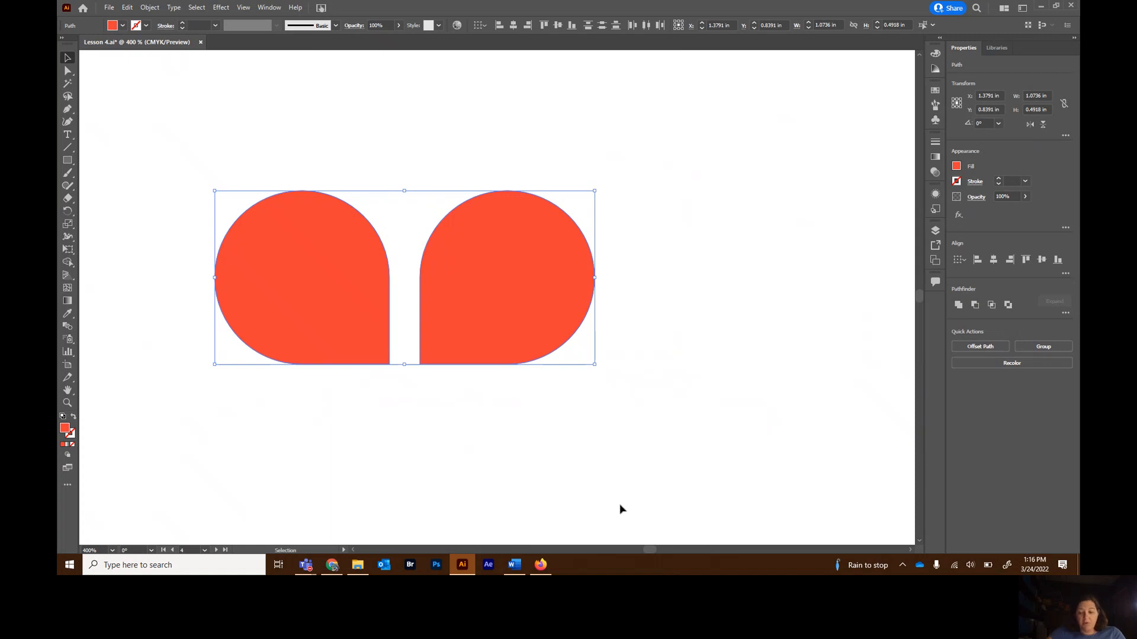
- Move the pair of orange-red wings directly above the smaller orange wings on the Butterfly artboard
{"action": "key", "text": "a"}
{"action": "key", "text": "ctrl+minus"}
{"action": "key", "text": "ctrl+minus"}
{"action": "key", "text": "ctrl+minus"}
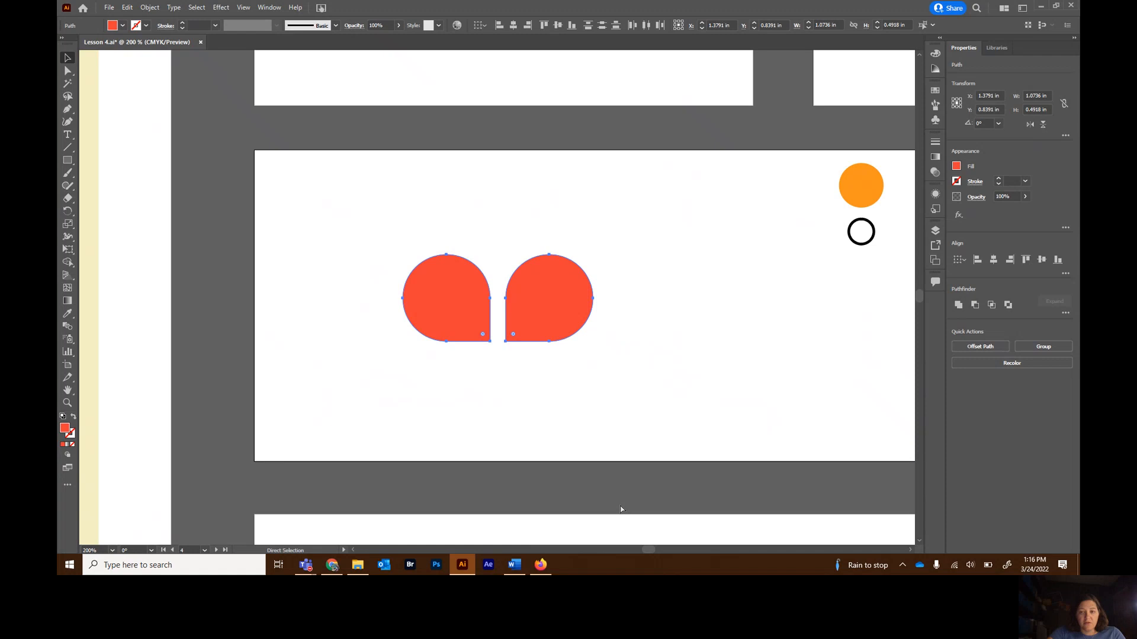
{"action": "key", "text": "ctrl+minus"}
{"action": "key", "text": "v"}
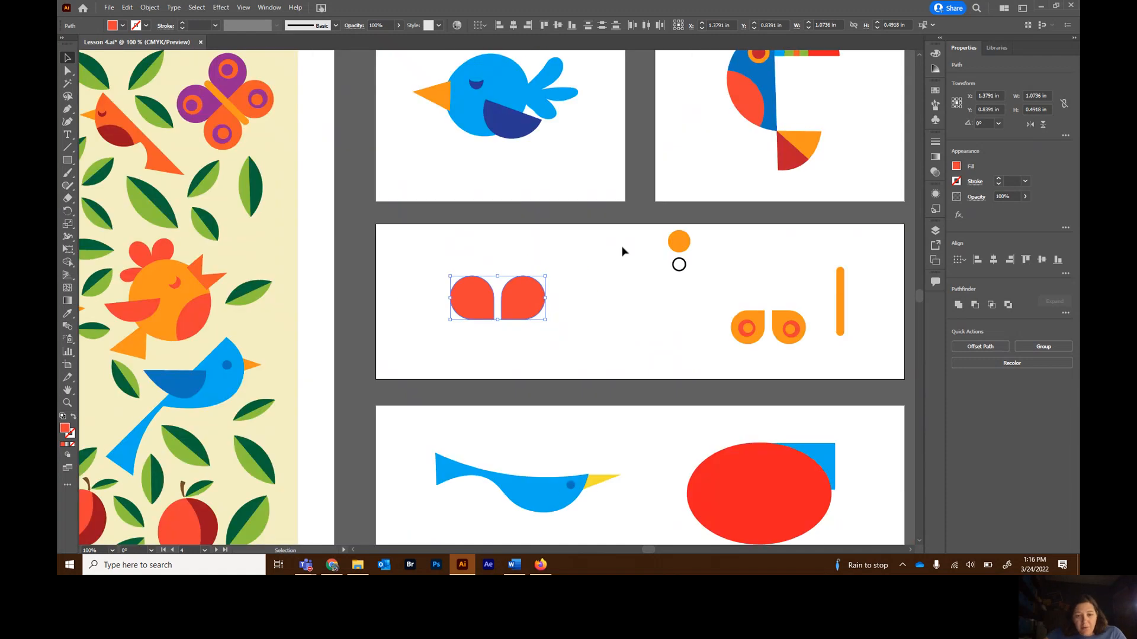
{"action": "left_click_drag", "start_coordinate": [529, 309], "coordinate": [799, 302]}
{"action": "key", "text": "a"}
{"action": "key", "text": "ctrl+plus"}
{"action": "key", "text": "ctrl+plus"}
{"action": "key", "text": "ctrl+plus"}
{"action": "key", "text": "ctrl+plus"}
{"action": "key", "text": "v"}
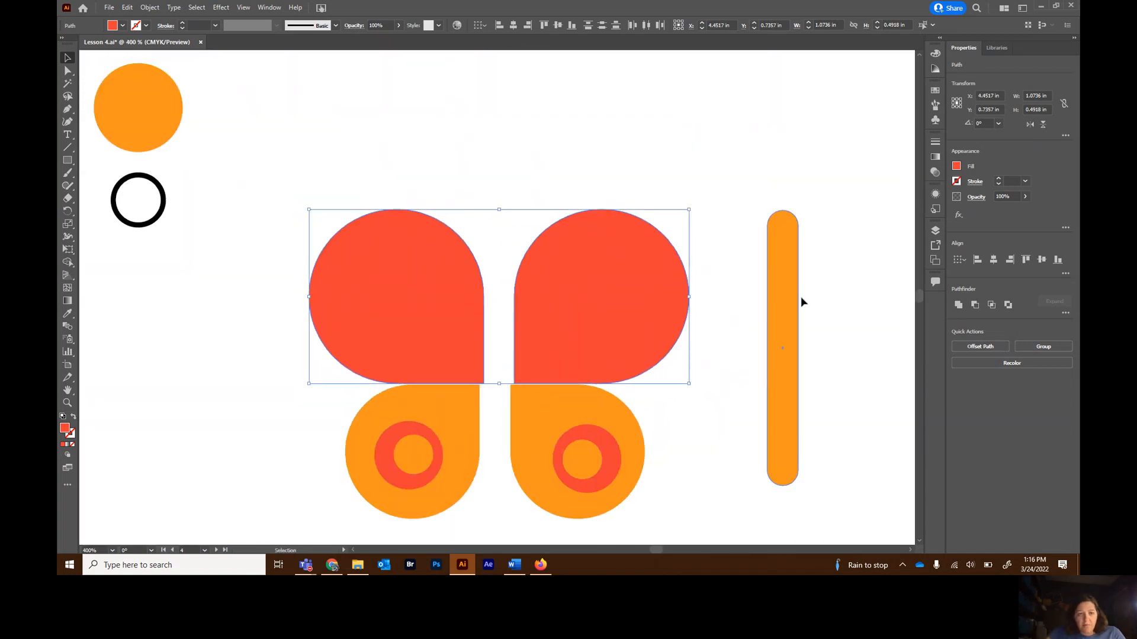
- Align the upper wings' inner edges with the lower wings and place the orange rounded bar between them as the body
{"action": "left_click_drag", "start_coordinate": [596, 311], "coordinate": [595, 315]}
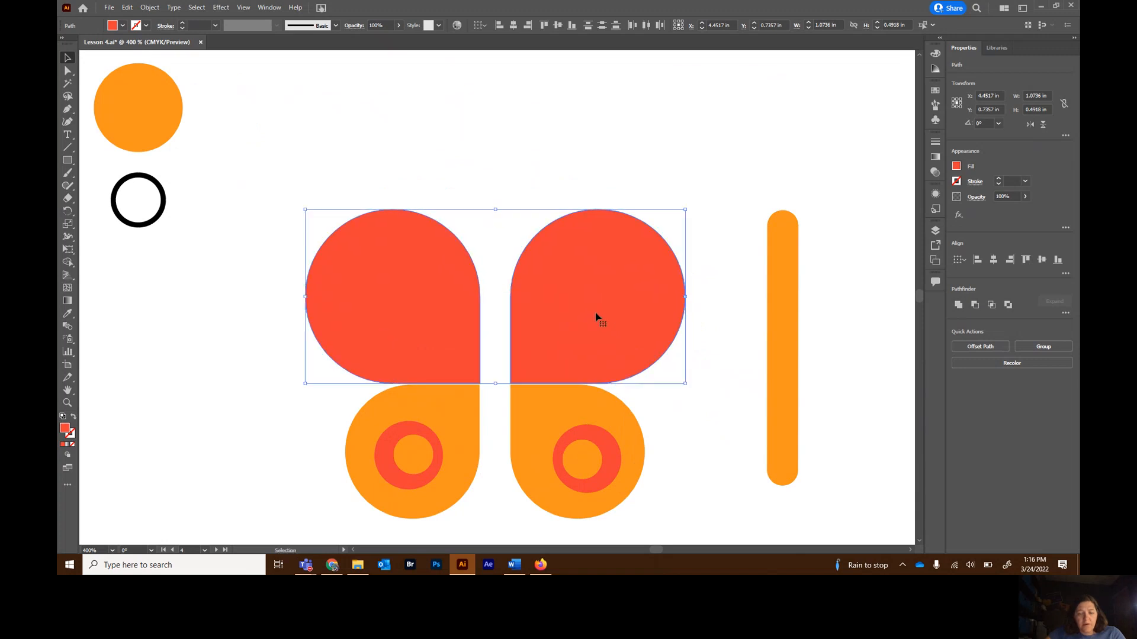
{"action": "left_click", "coordinate": [581, 148]}
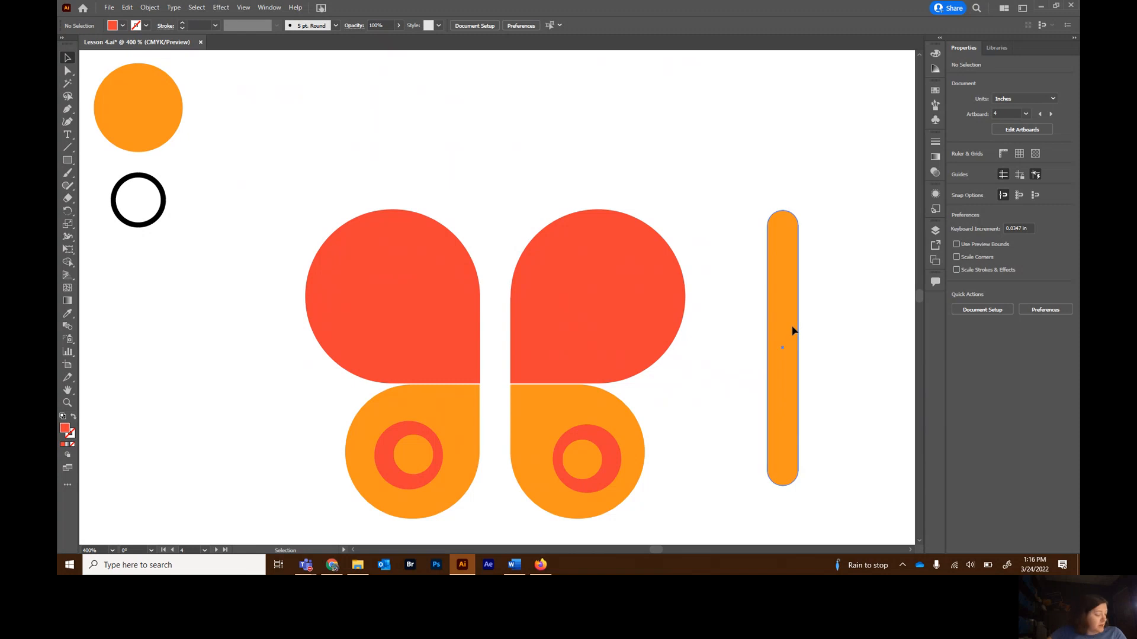
{"action": "left_click_drag", "start_coordinate": [794, 331], "coordinate": [505, 346]}
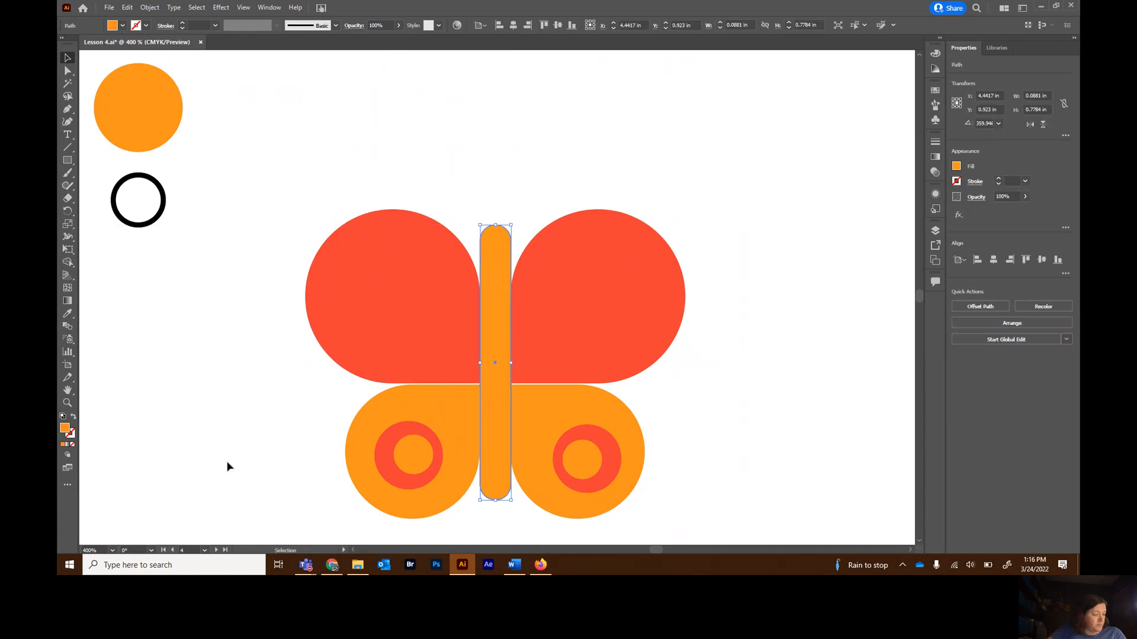
{"action": "left_click", "coordinate": [183, 406]}
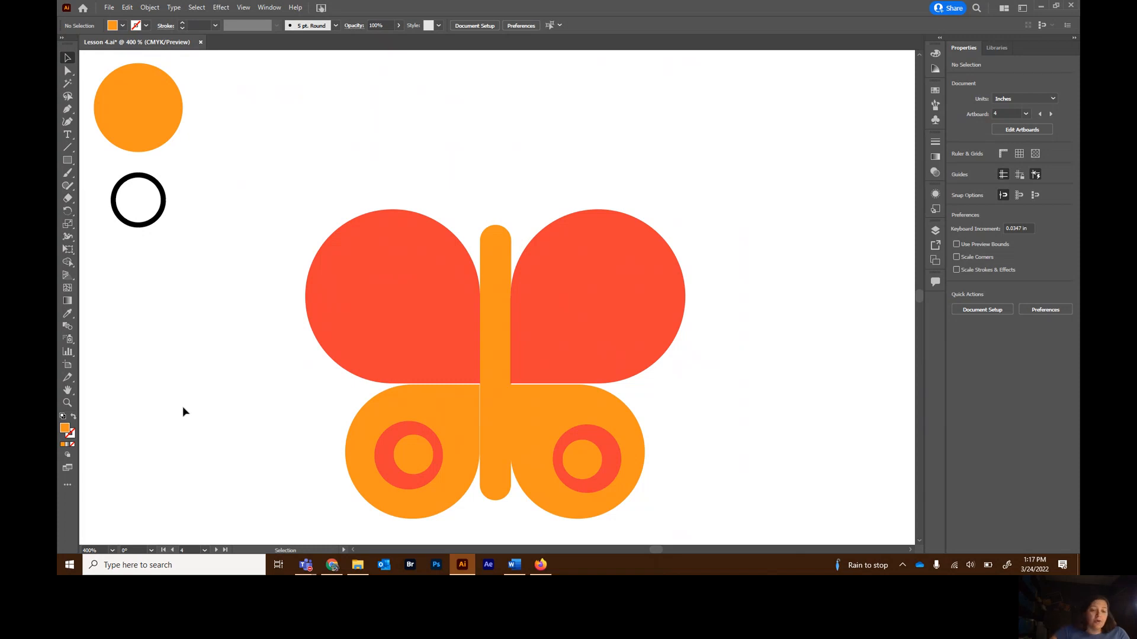
- On the Bird 3 artboard, subtract the red oval from the blue rectangle with the Minus Front pathfinder operation
{"action": "left_click", "coordinate": [204, 550]}
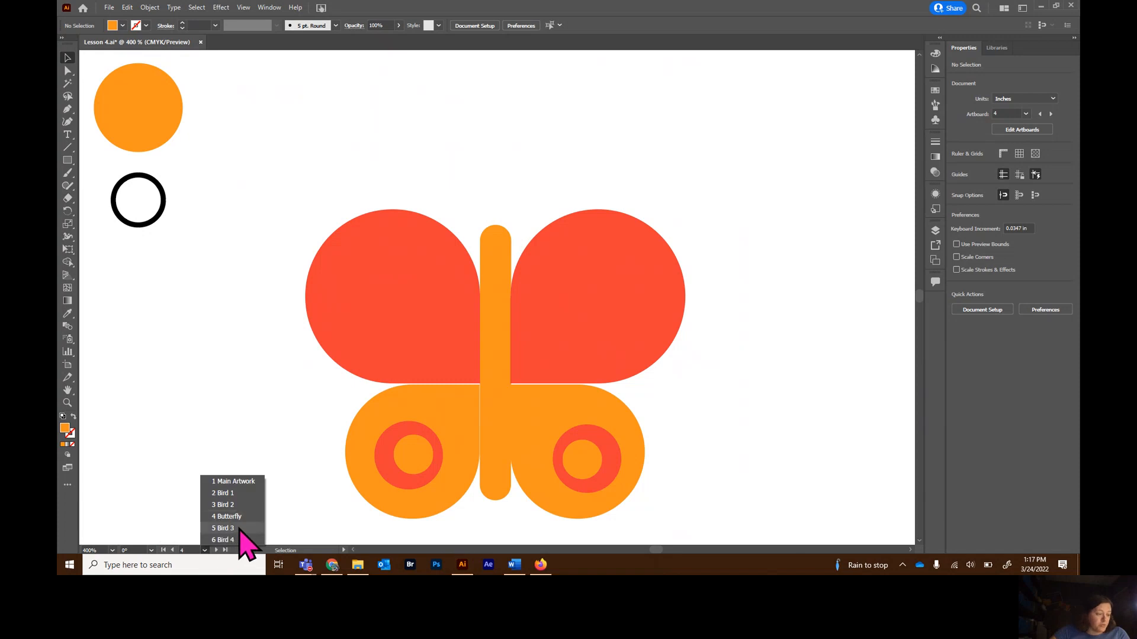
{"action": "left_click", "coordinate": [225, 528]}
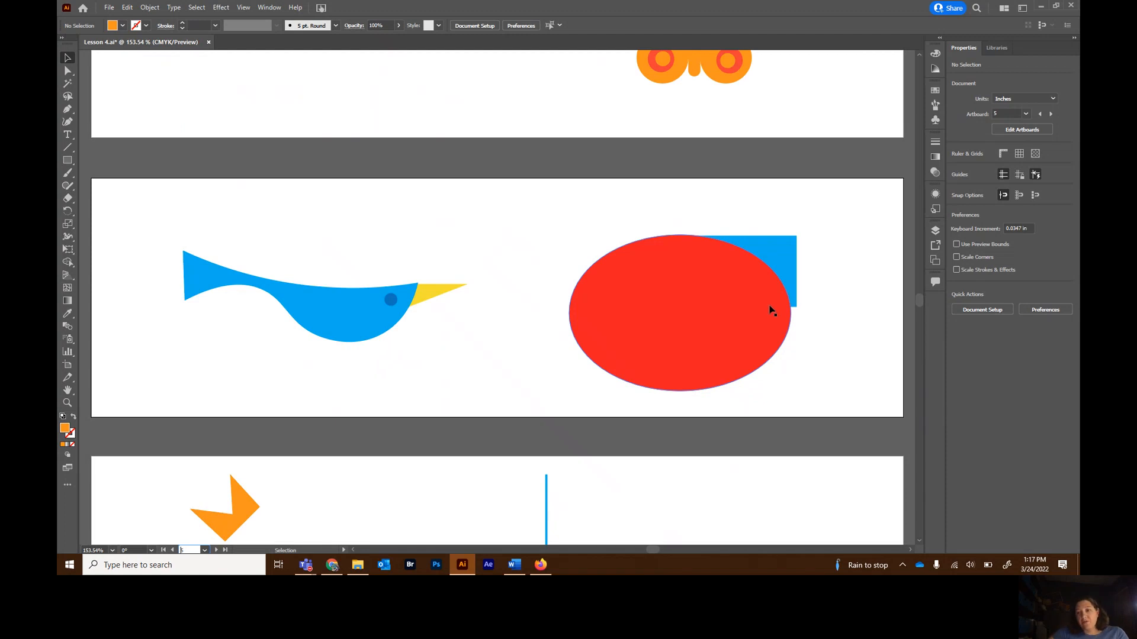
{"action": "left_click", "coordinate": [723, 308]}
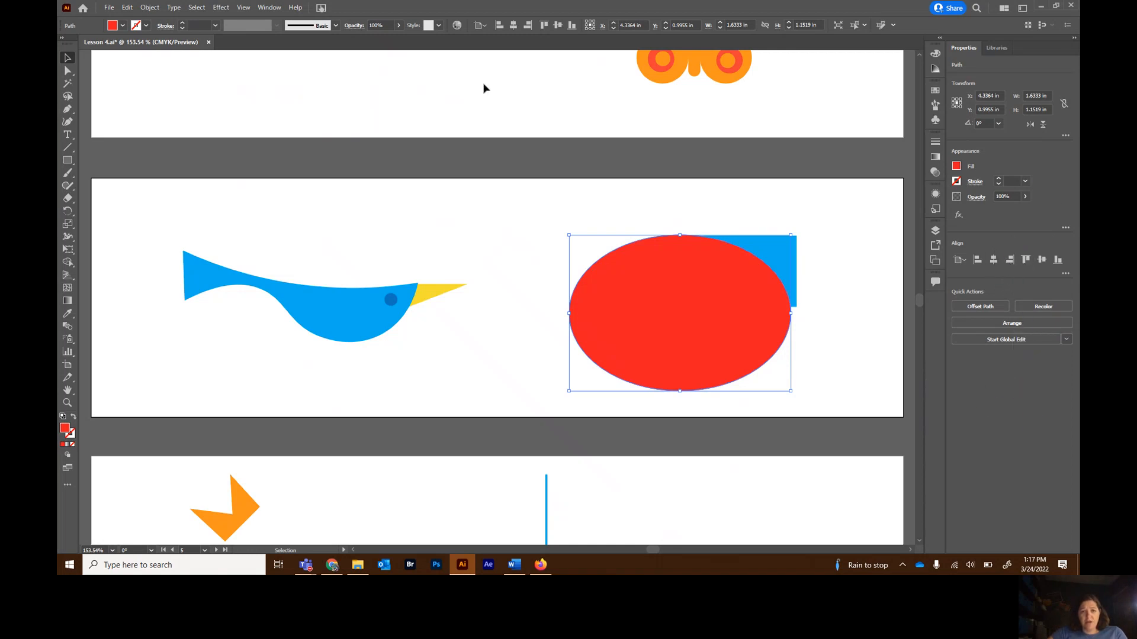
{"action": "left_click", "coordinate": [268, 8]}
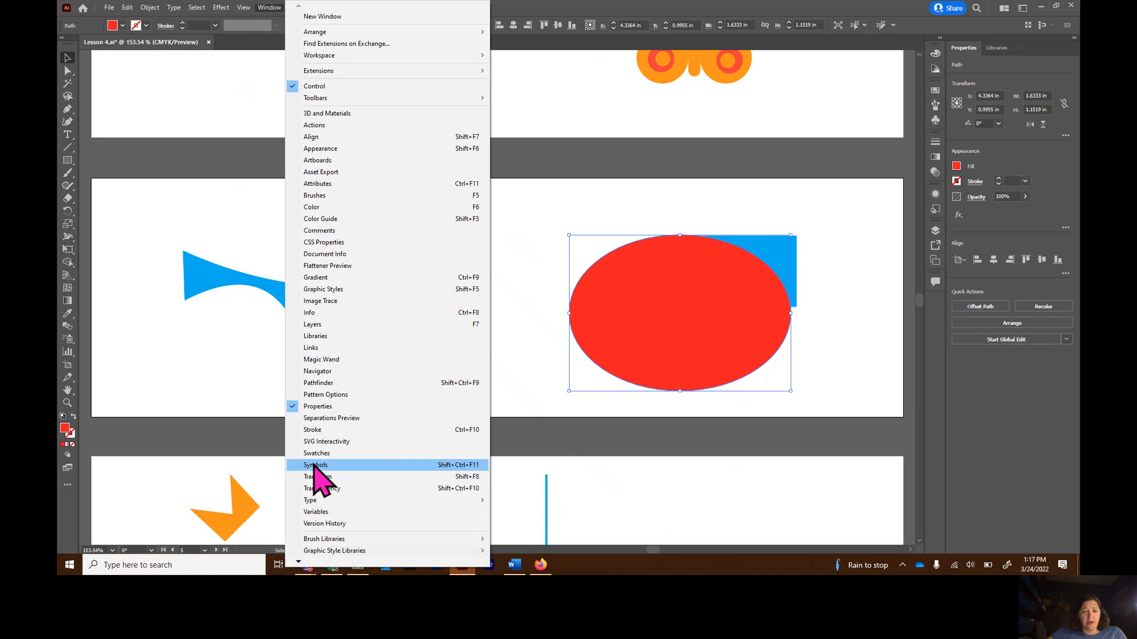
{"action": "left_click", "coordinate": [585, 159]}
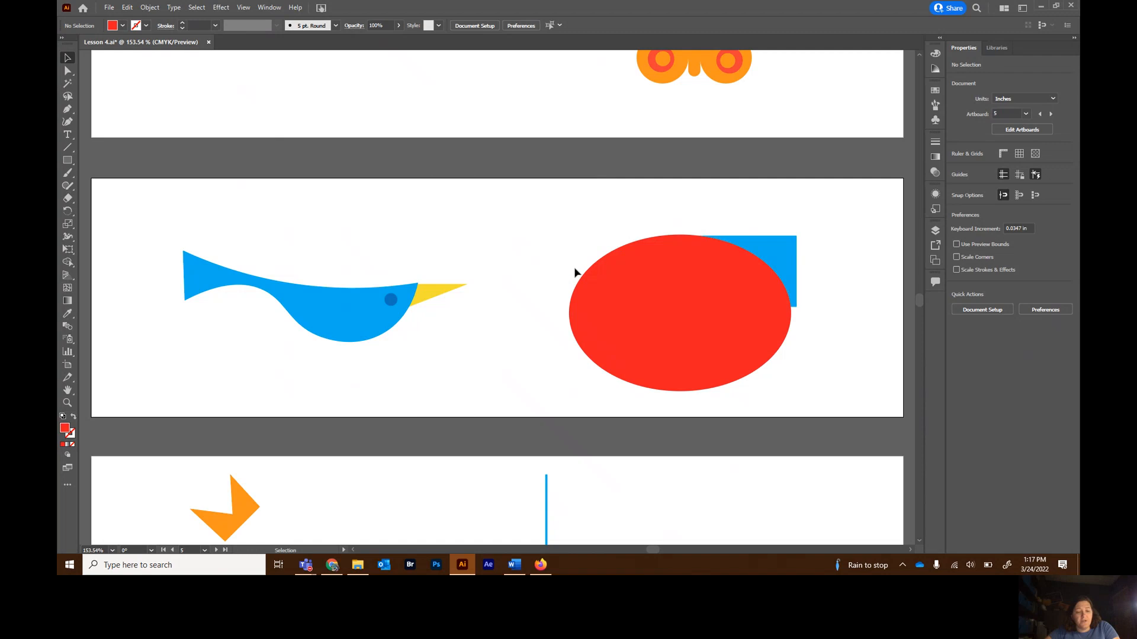
{"action": "left_click_drag", "start_coordinate": [548, 220], "coordinate": [811, 400]}
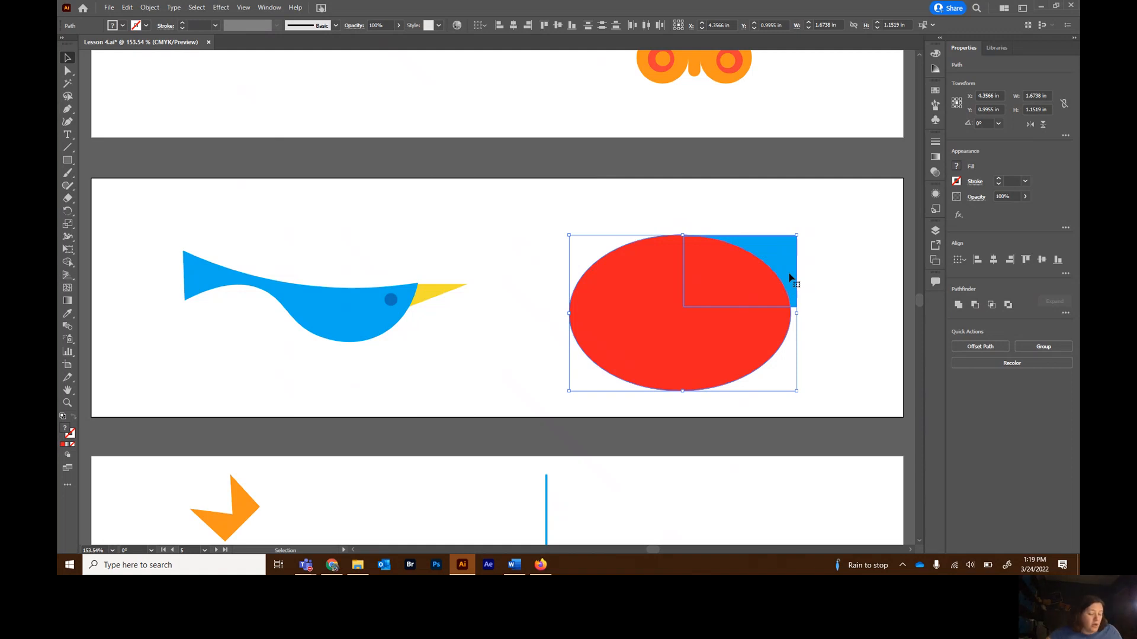
{"action": "left_click", "coordinate": [975, 305]}
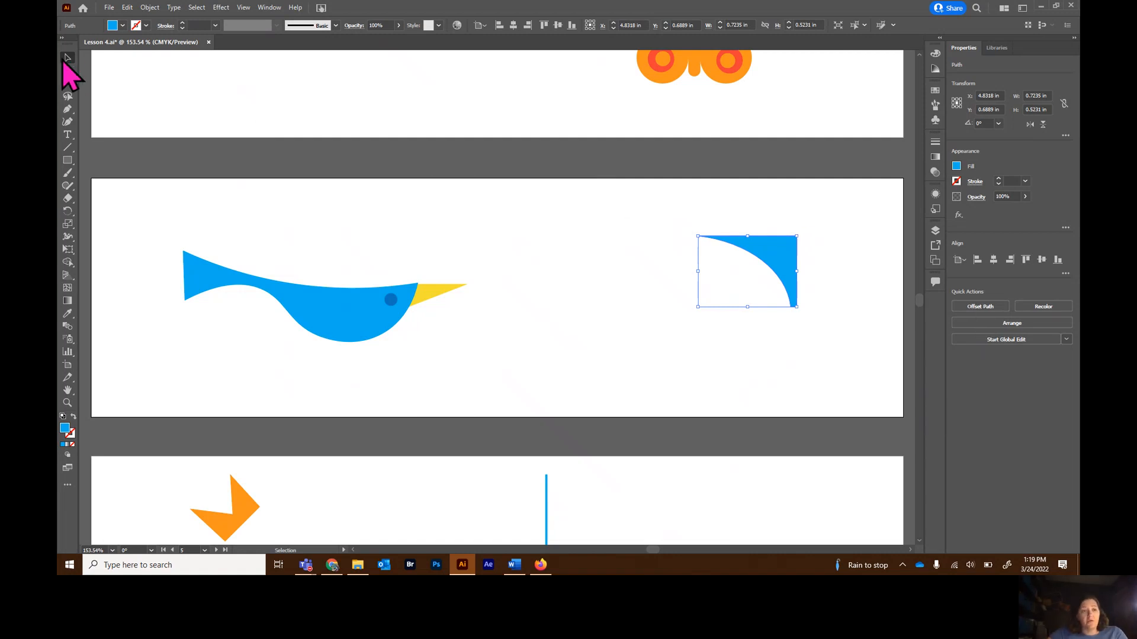
- Place the cut blue shape on the bird's back as its wing and group all the parts of Bird 3
{"action": "left_click_drag", "start_coordinate": [782, 254], "coordinate": [332, 244]}
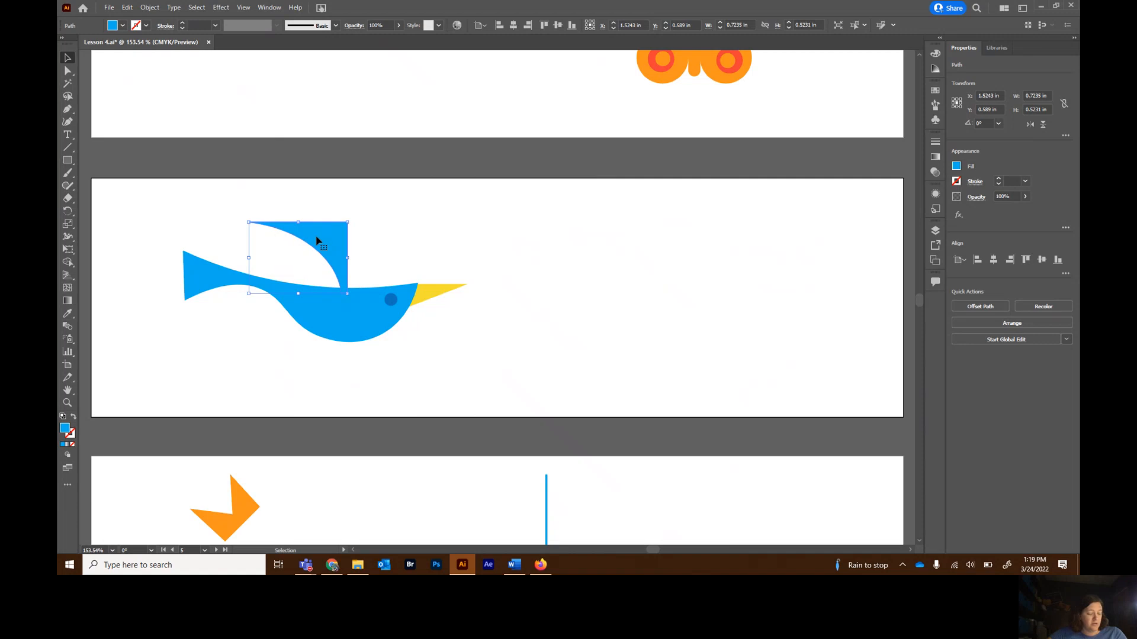
{"action": "left_click_drag", "start_coordinate": [149, 204], "coordinate": [489, 360]}
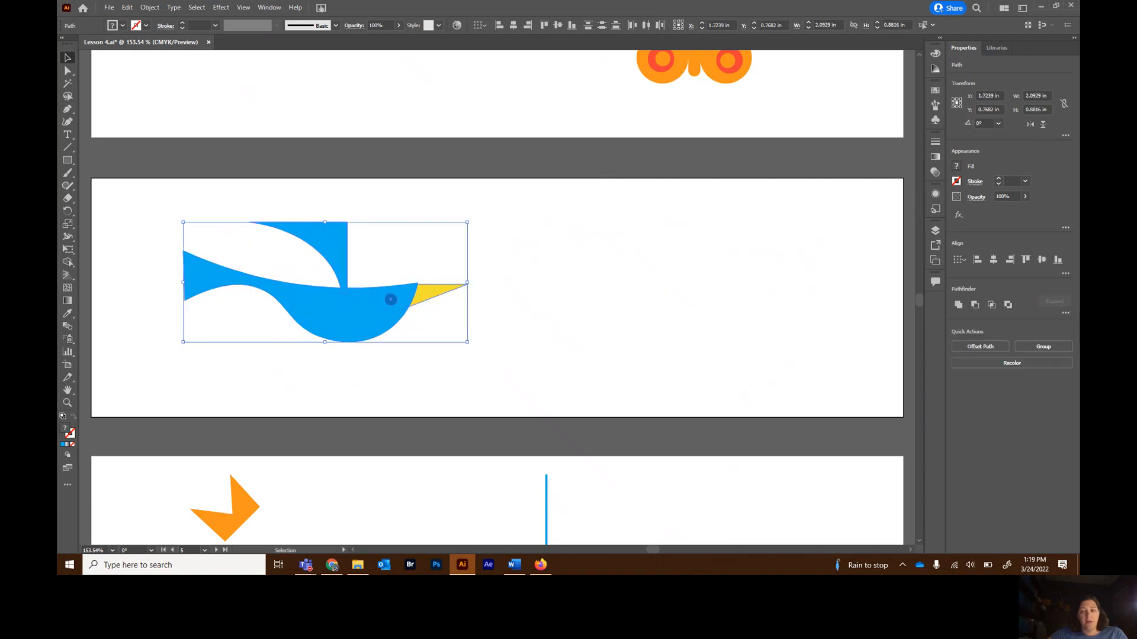
{"action": "left_click", "coordinate": [1033, 347]}
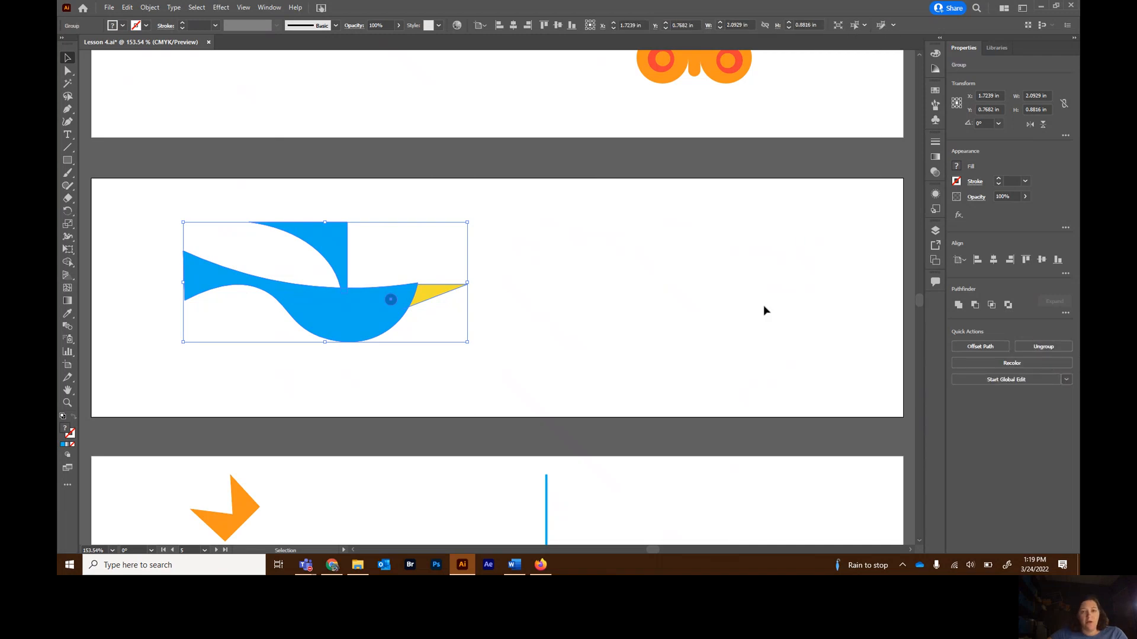
- On the Butterfly artboard, move the black-outlined white circle onto the lower part of the loose orange circle
{"action": "scroll", "coordinate": [761, 310], "scroll_direction": "up", "scroll_amount": 5}
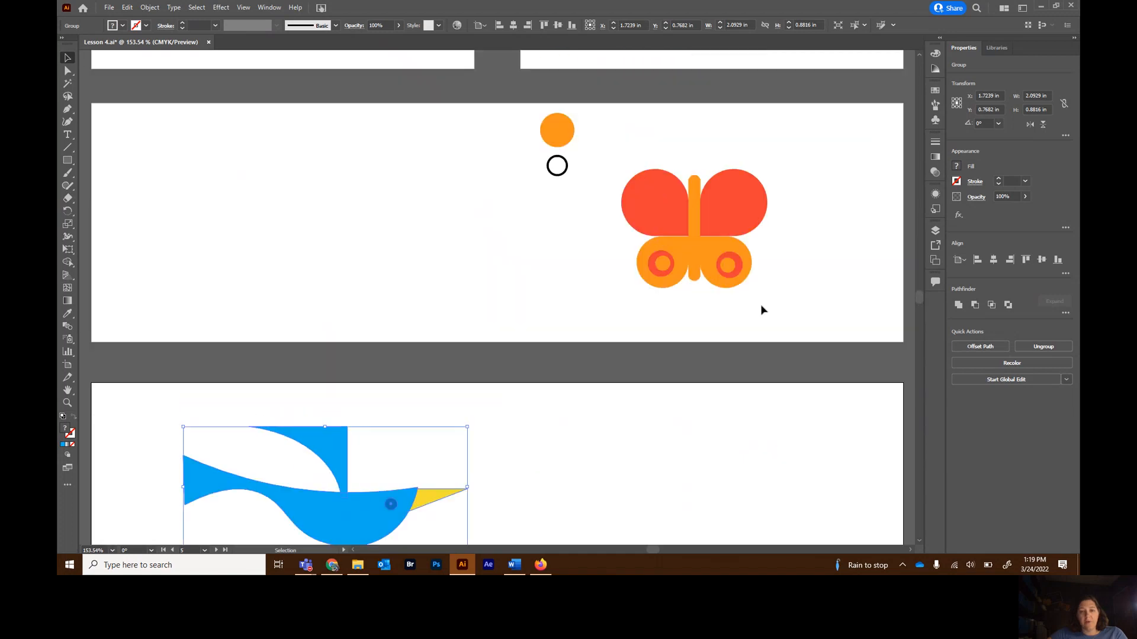
{"action": "left_click", "coordinate": [791, 318]}
{"action": "scroll", "coordinate": [865, 306], "scroll_direction": "up", "scroll_amount": 2}
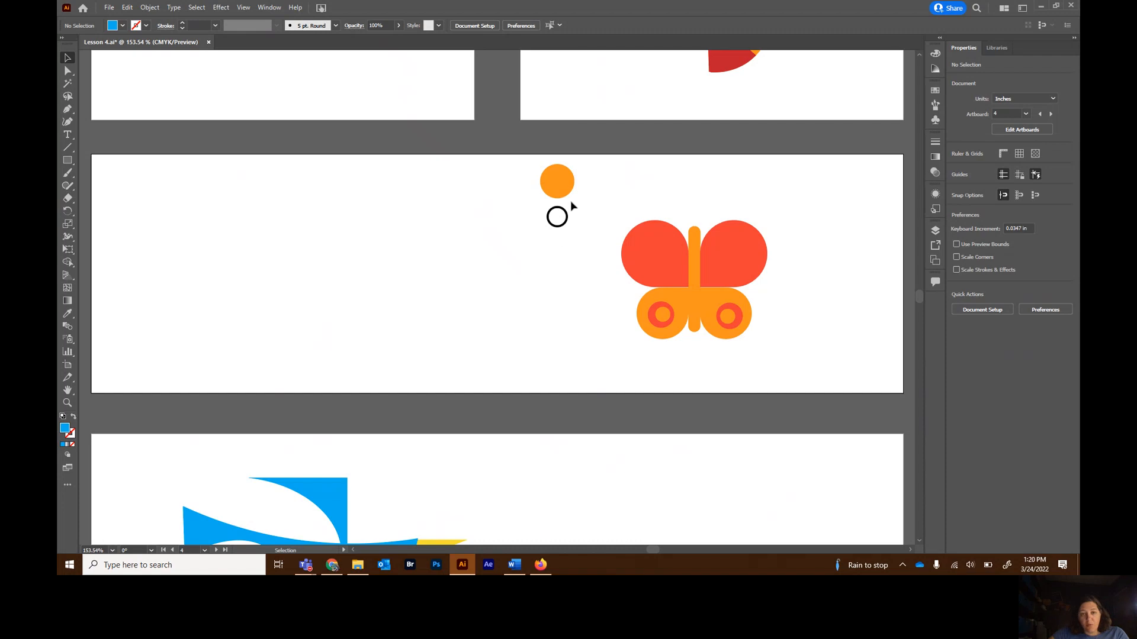
{"action": "left_click_drag", "start_coordinate": [561, 230], "coordinate": [559, 198]}
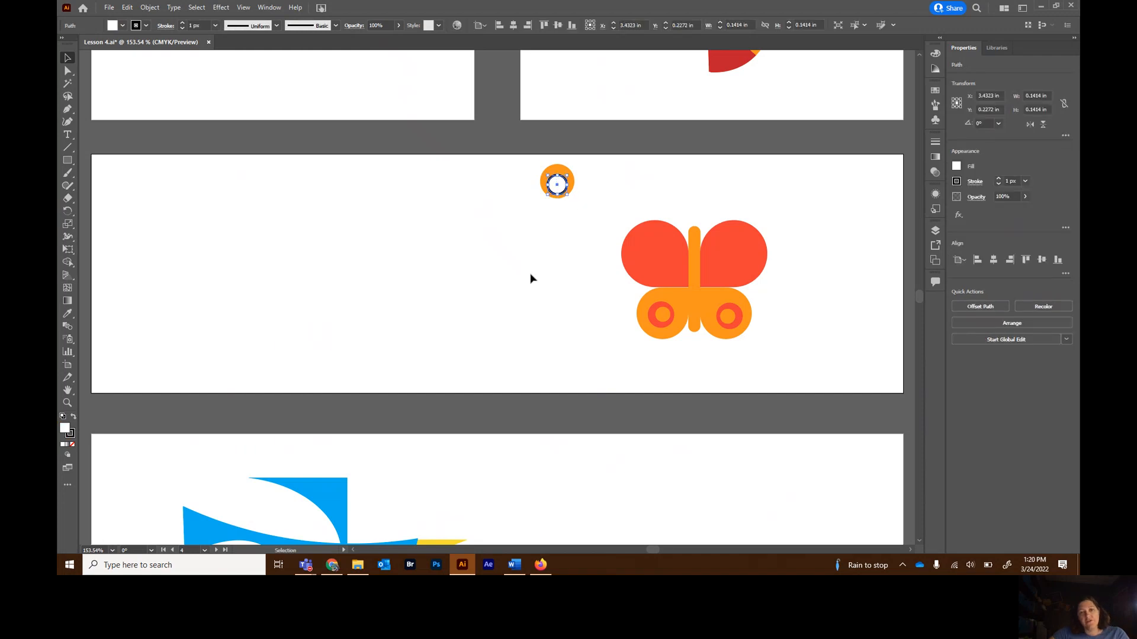
- Move the orange circle and the white circle together onto the lower inner area of the butterfly's left upper wing
{"action": "left_click", "coordinate": [531, 278]}
{"action": "key", "text": "ctrl+equal"}
{"action": "key", "text": "ctrl+equal"}
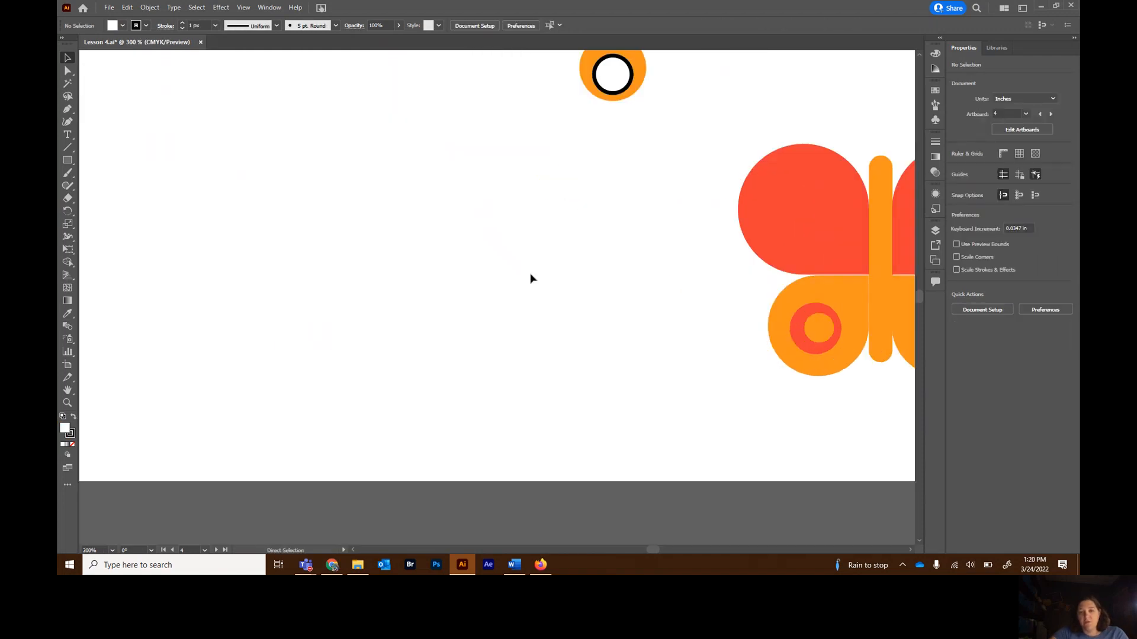
{"action": "left_click_drag", "start_coordinate": [655, 549], "coordinate": [657, 549]}
{"action": "scroll", "coordinate": [611, 409], "scroll_direction": "up", "scroll_amount": 2}
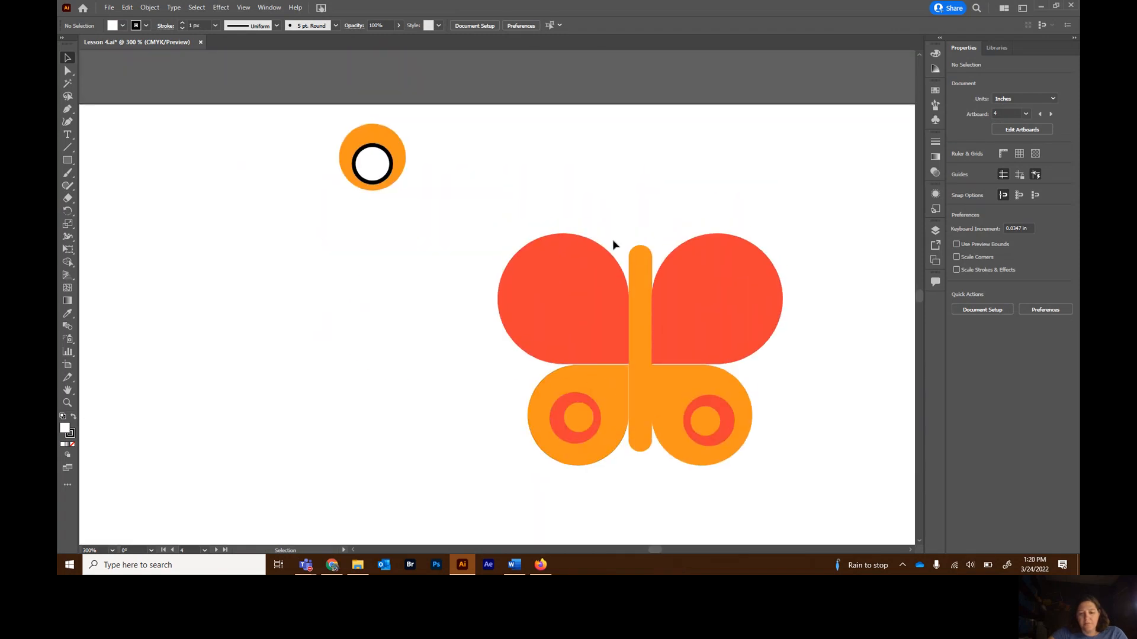
{"action": "key", "text": "ctrl+equal"}
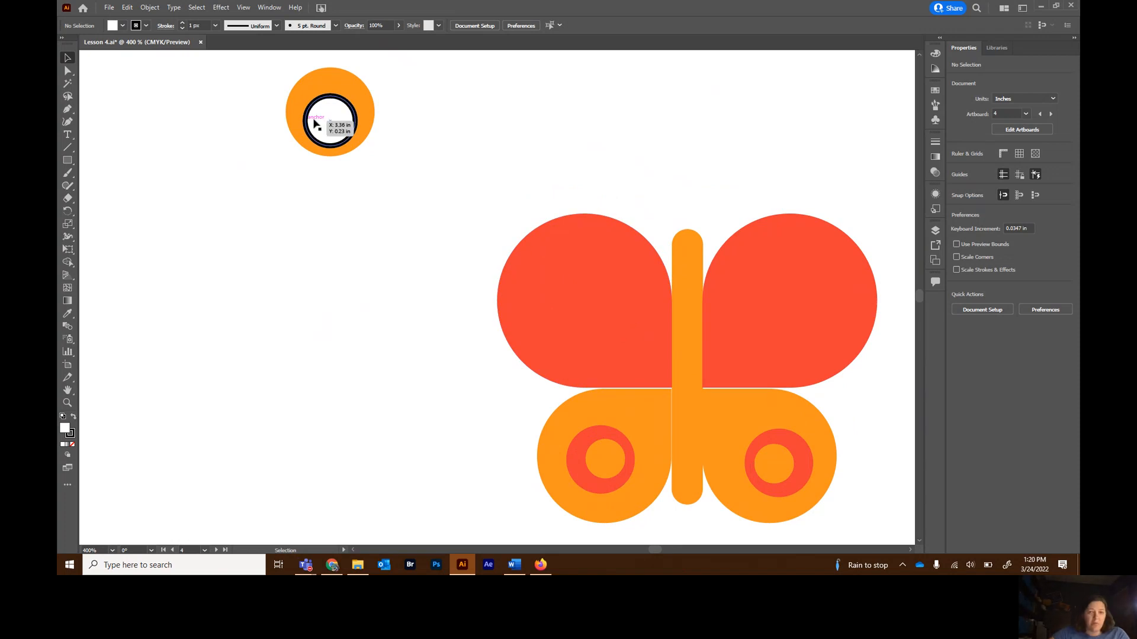
{"action": "left_click_drag", "start_coordinate": [262, 61], "coordinate": [396, 185]}
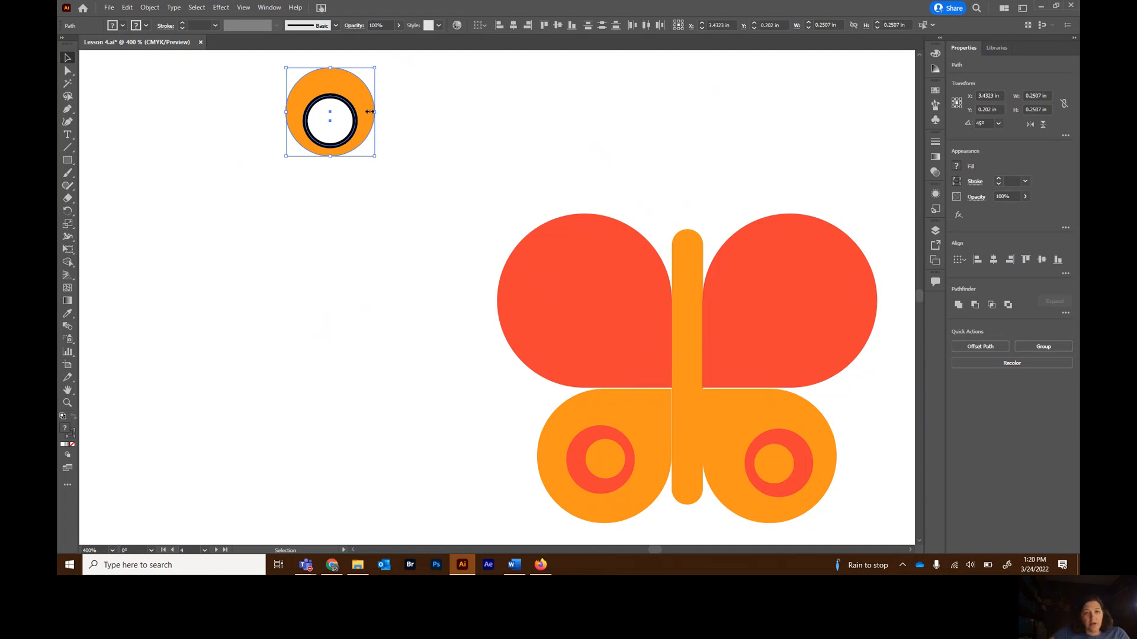
{"action": "left_click_drag", "start_coordinate": [367, 112], "coordinate": [628, 332]}
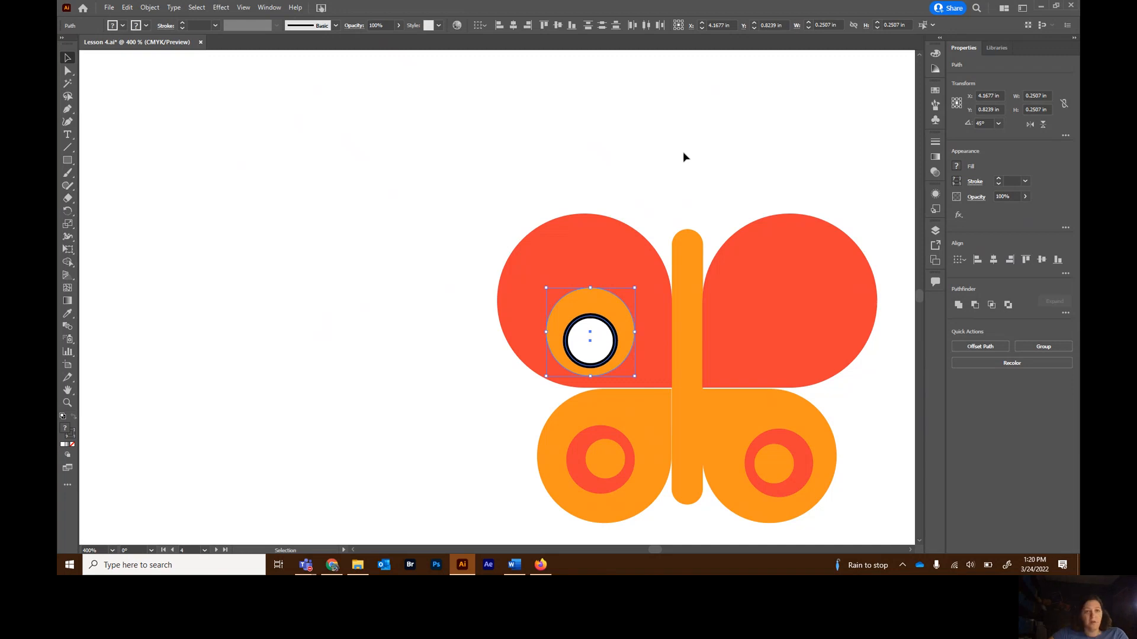
- Combine the orange and white circles into a compound path so the wing's red shows through the hole
{"action": "left_click", "coordinate": [150, 8]}
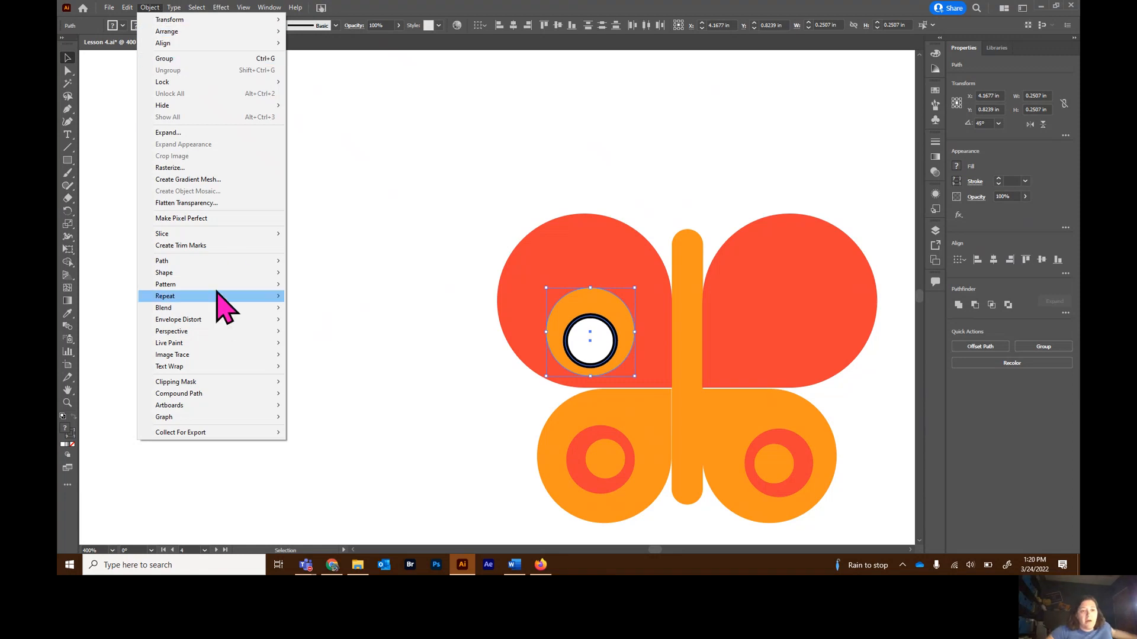
{"action": "mouse_move", "coordinate": [212, 262]}
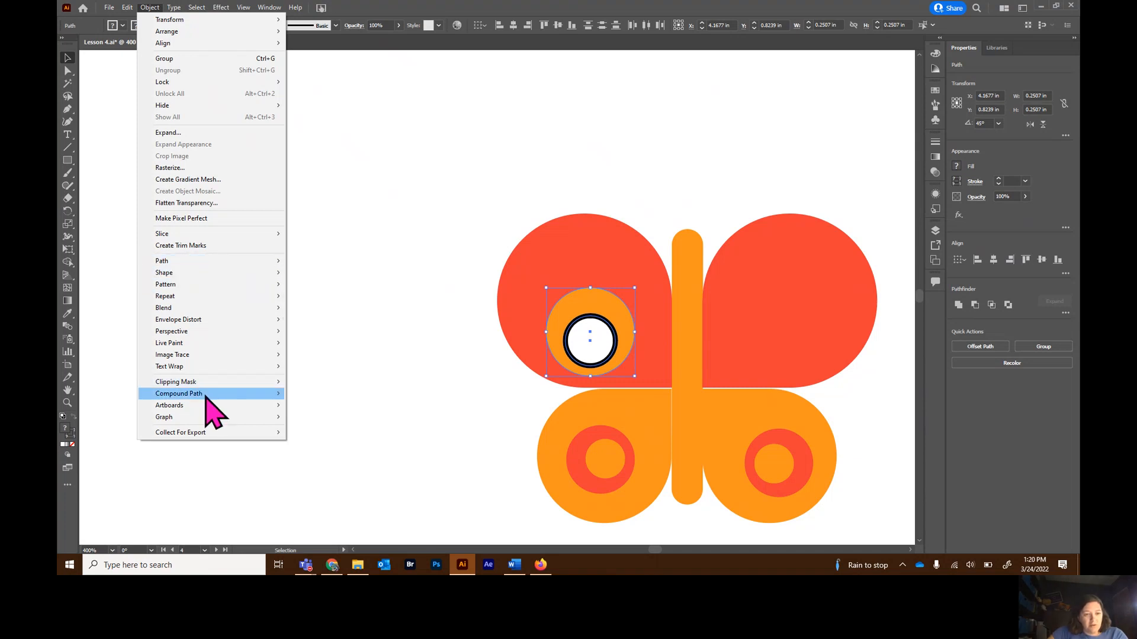
{"action": "mouse_move", "coordinate": [209, 394]}
{"action": "left_click", "coordinate": [315, 394]}
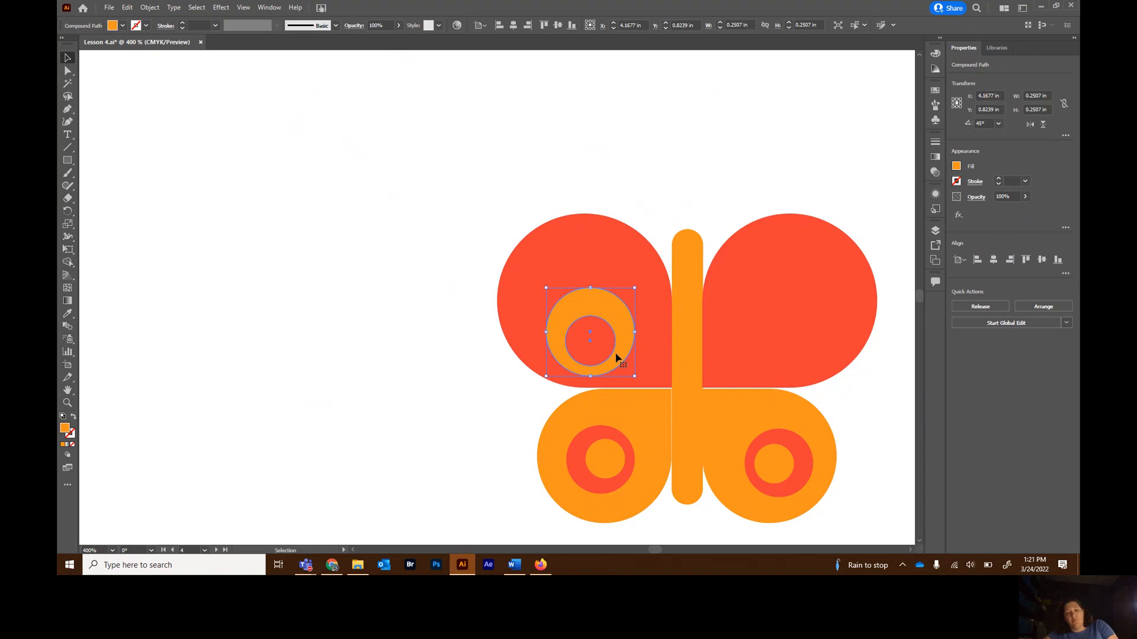
- Place a copy of the orange ring on the butterfly's right upper wing, level with the original
{"action": "left_click_drag", "start_coordinate": [620, 360], "coordinate": [798, 361]}
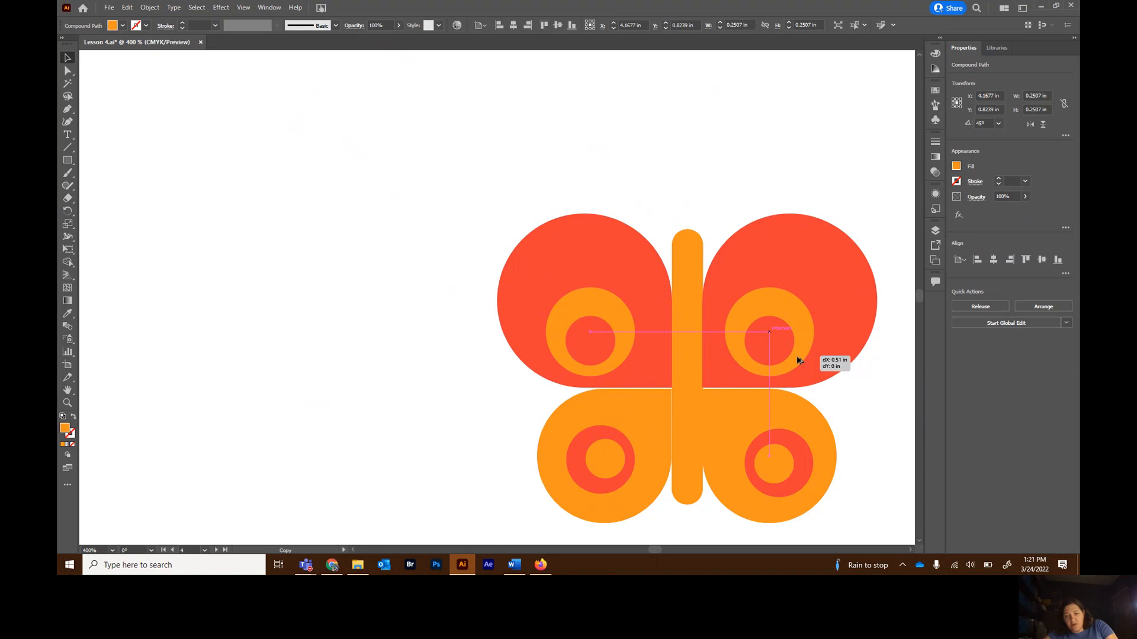
{"action": "left_click_drag", "start_coordinate": [798, 361], "coordinate": [796, 359]}
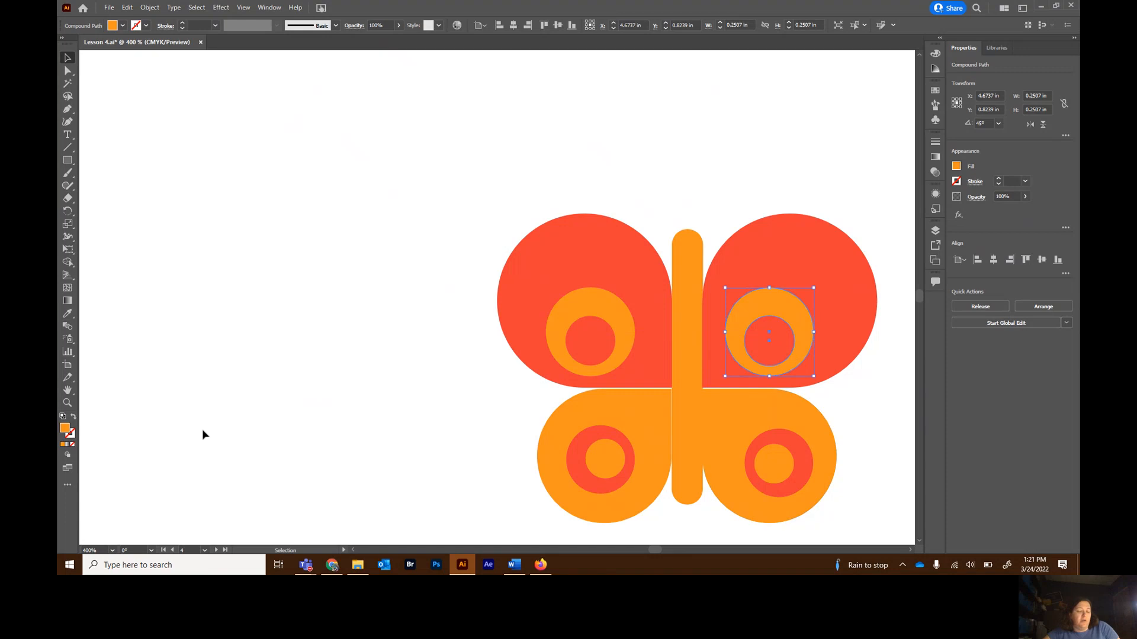
{"action": "left_click", "coordinate": [222, 419]}
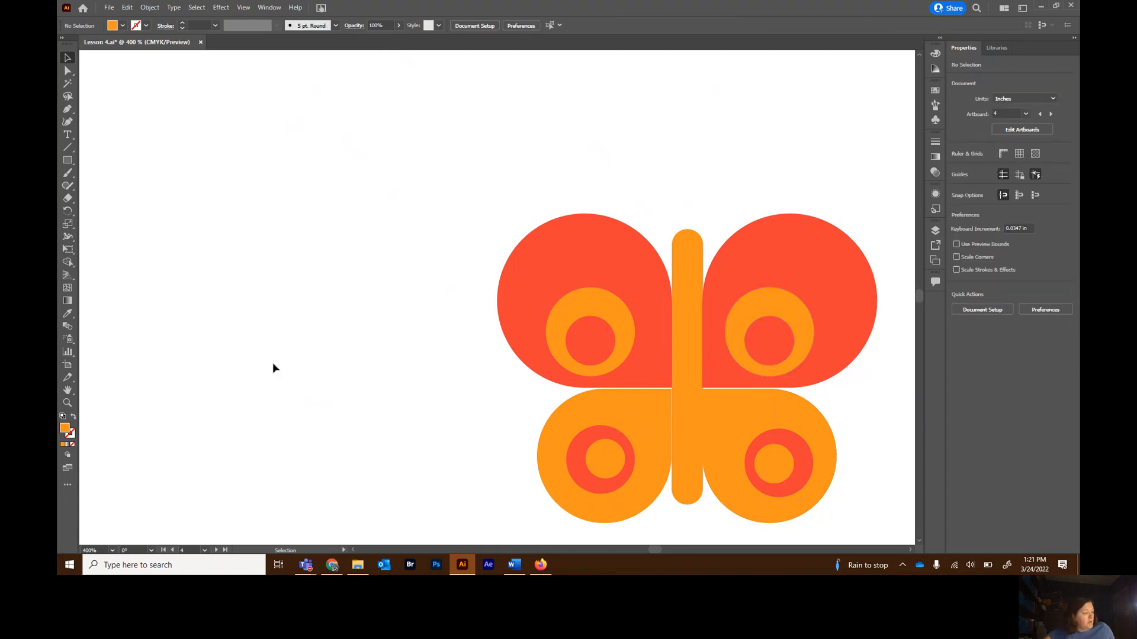
- Select every part of the butterfly and group them
{"action": "left_click_drag", "start_coordinate": [464, 185], "coordinate": [888, 535]}
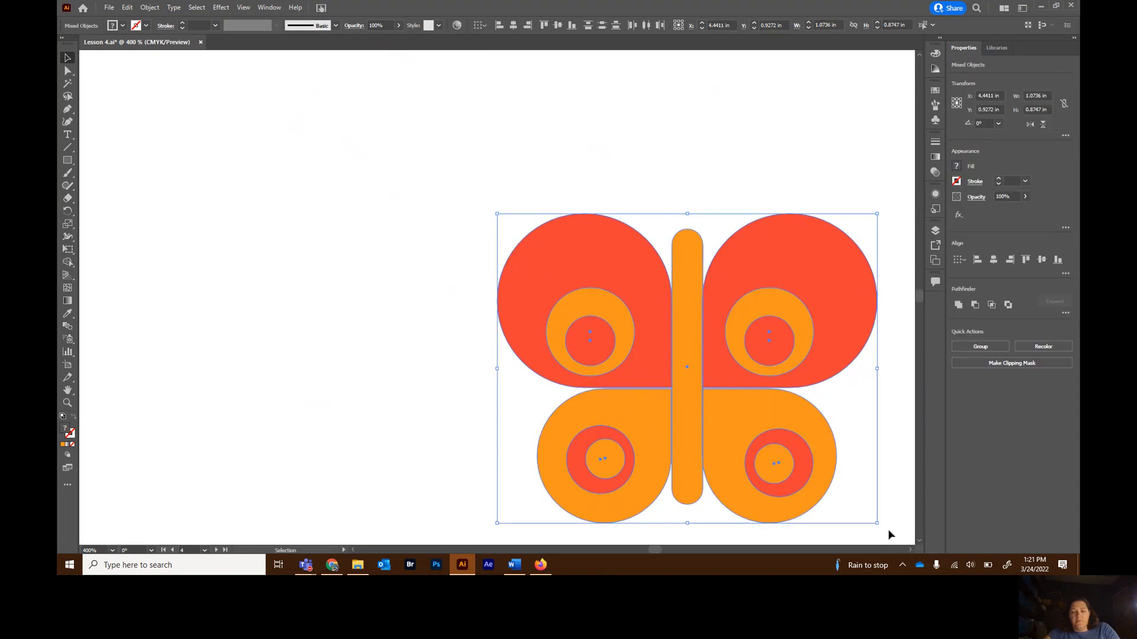
{"action": "right_click", "coordinate": [685, 401]}
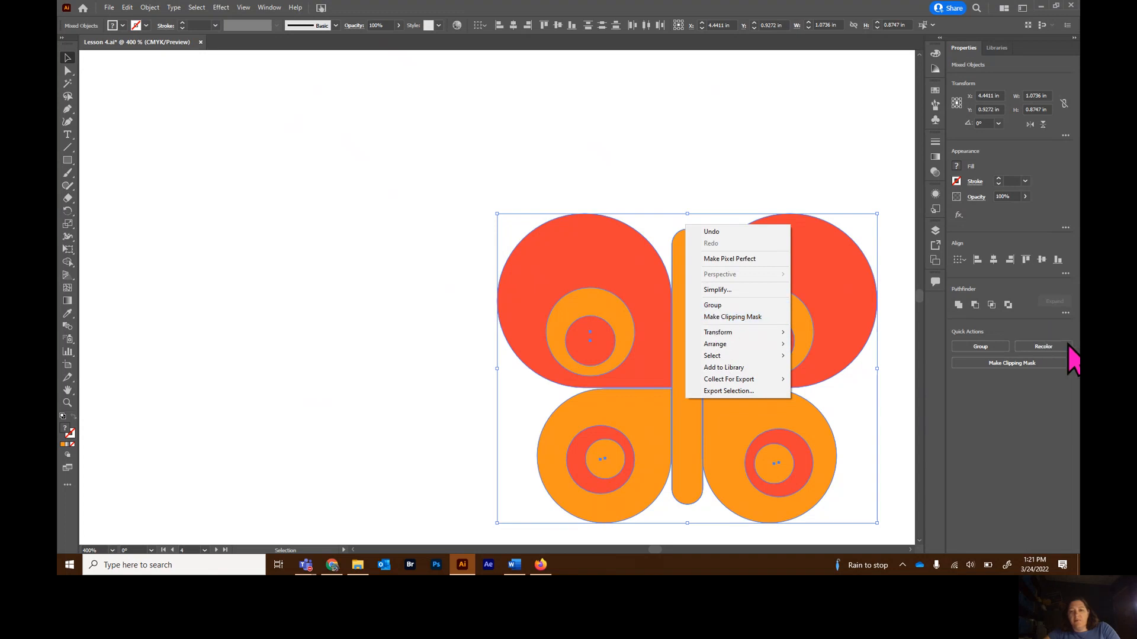
{"action": "left_click", "coordinate": [713, 306]}
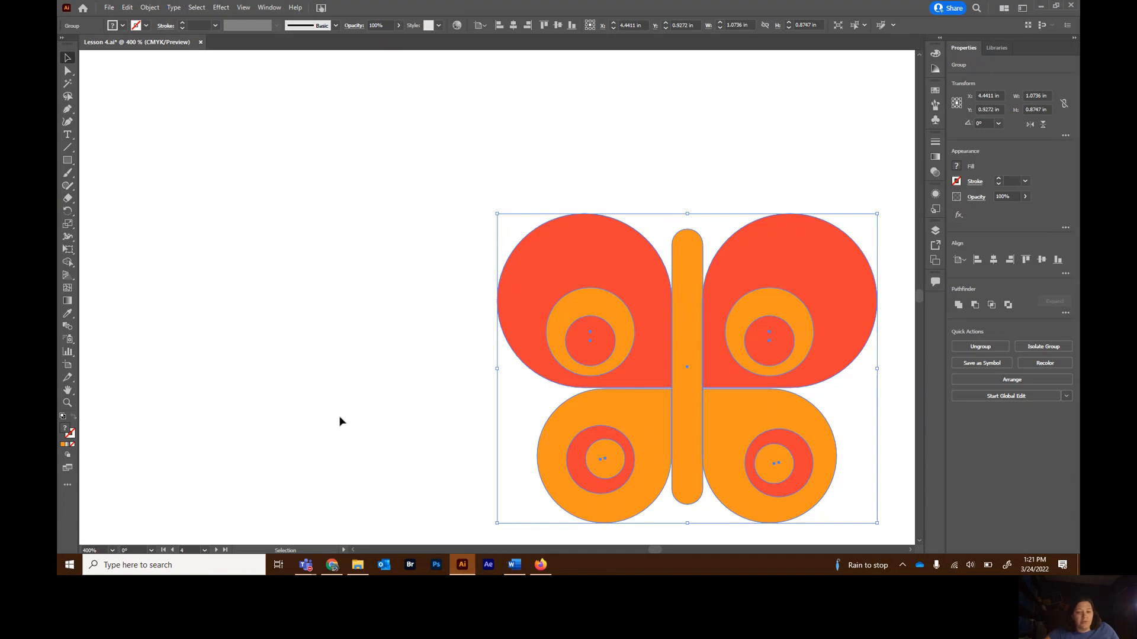
- On the Bird 4 artboard, widen the middle of the vertical blue line to about 0.87 in with the Width tool
{"action": "scroll", "coordinate": [339, 424], "scroll_direction": "down", "scroll_amount": 3}
{"action": "scroll", "coordinate": [338, 424], "scroll_direction": "down", "scroll_amount": 1}
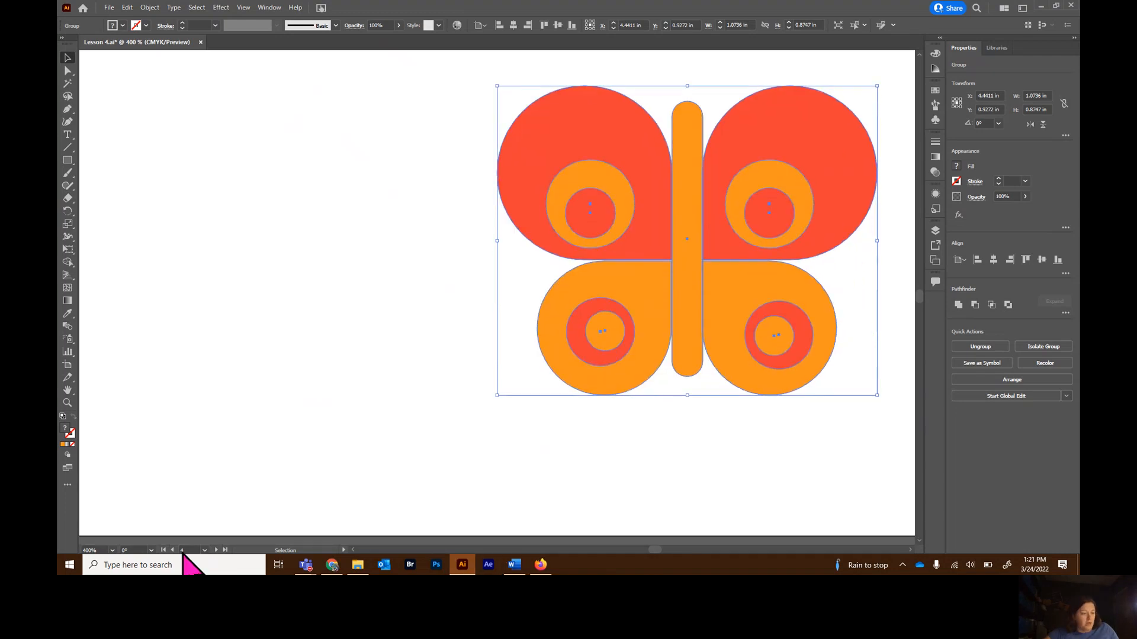
{"action": "left_click", "coordinate": [204, 550]}
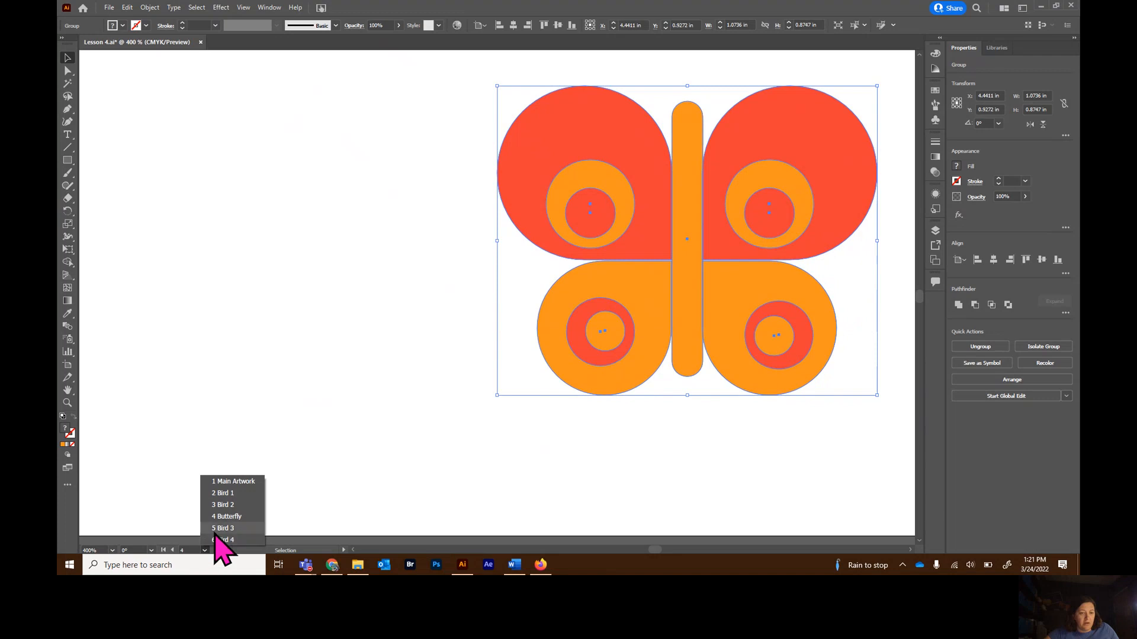
{"action": "left_click", "coordinate": [231, 540]}
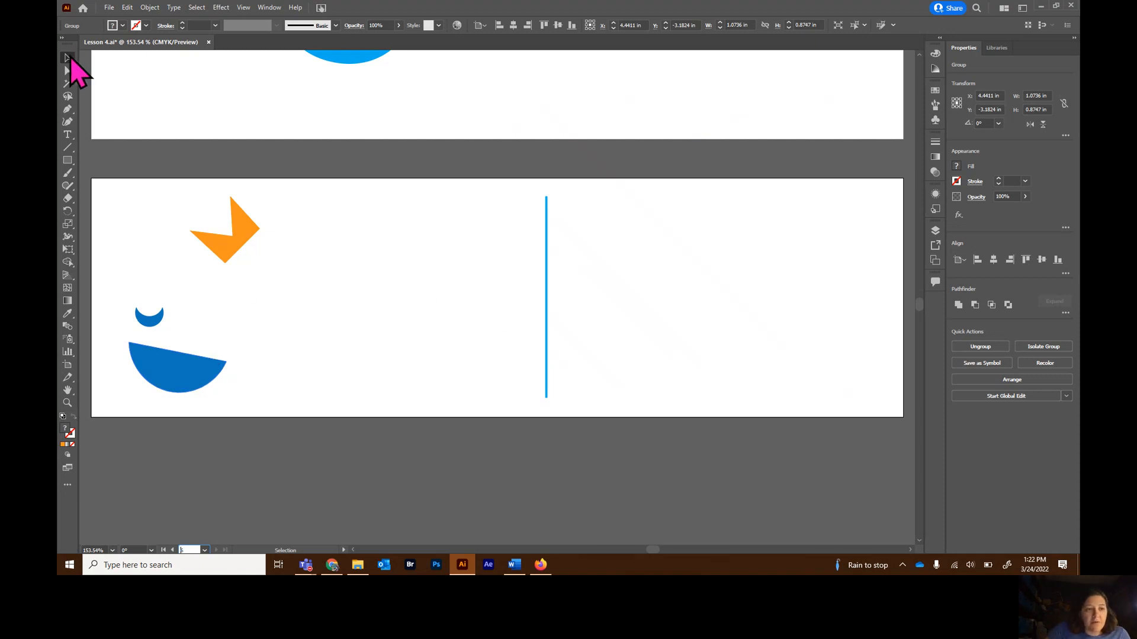
{"action": "left_click", "coordinate": [545, 258]}
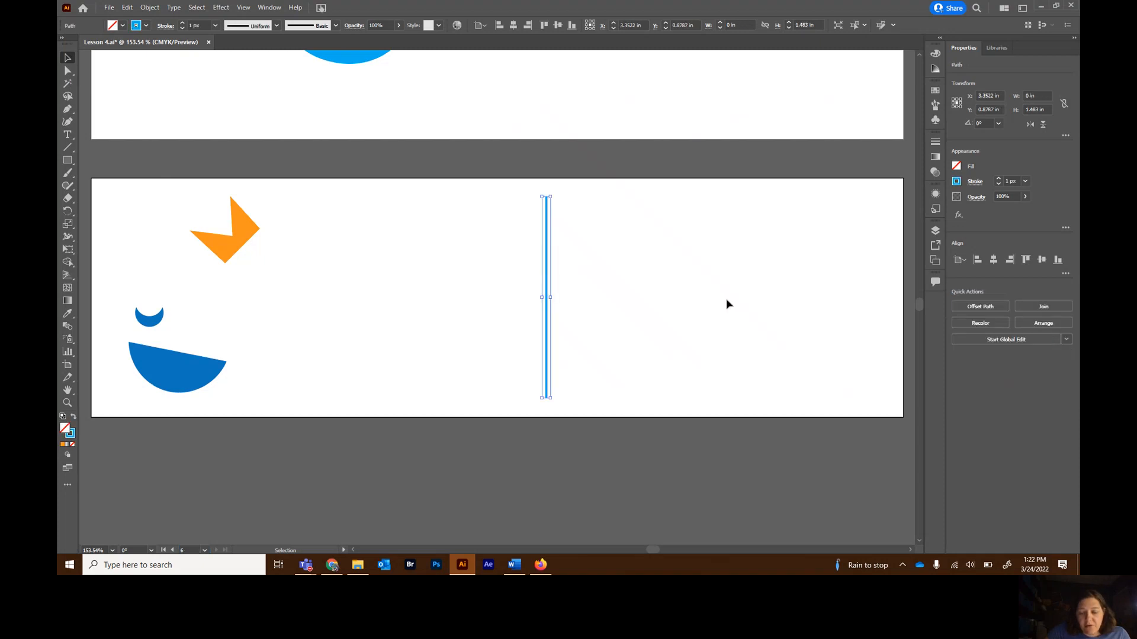
{"action": "key", "text": "a"}
{"action": "scroll", "coordinate": [728, 304], "scroll_direction": "up", "scroll_amount": 1}
{"action": "scroll", "coordinate": [728, 305], "scroll_direction": "up", "scroll_amount": 1}
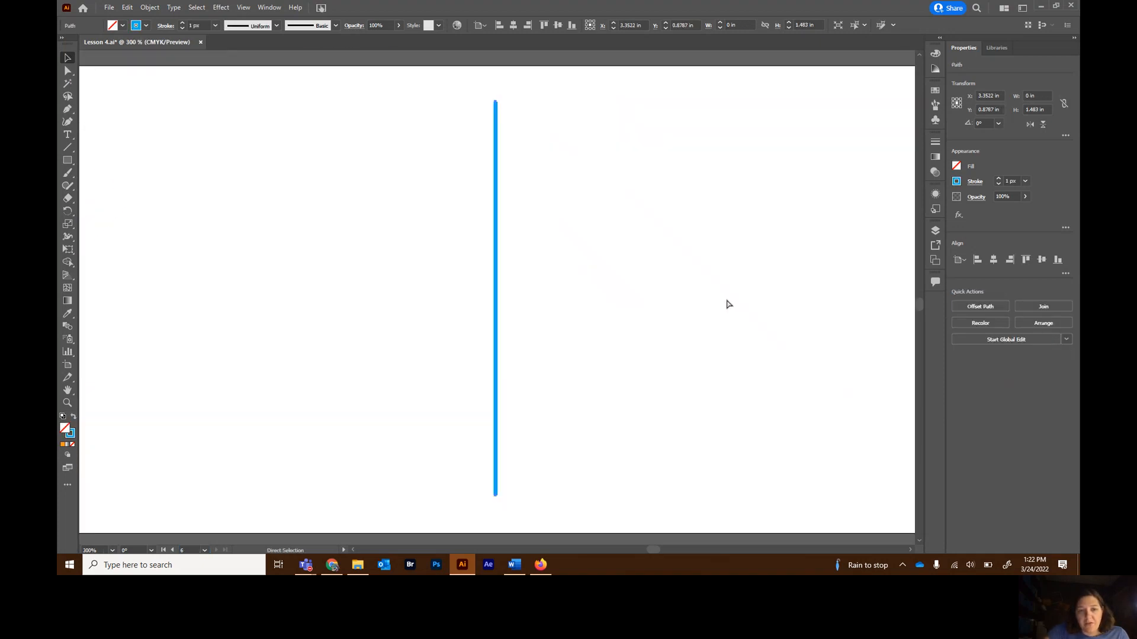
{"action": "key", "text": "v"}
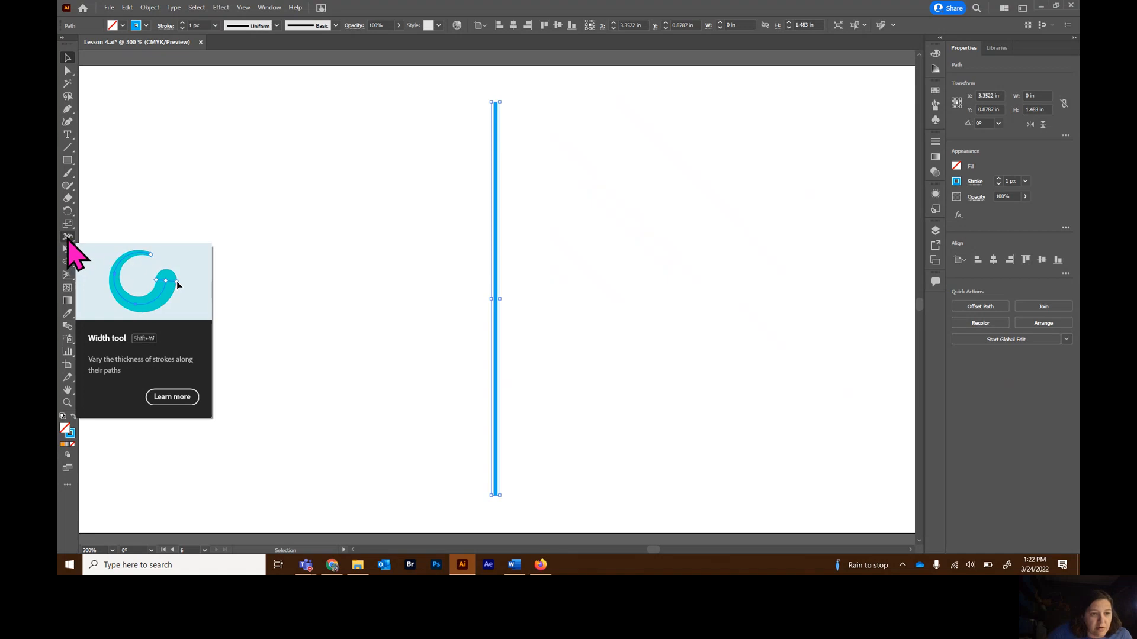
{"action": "left_click", "coordinate": [68, 238]}
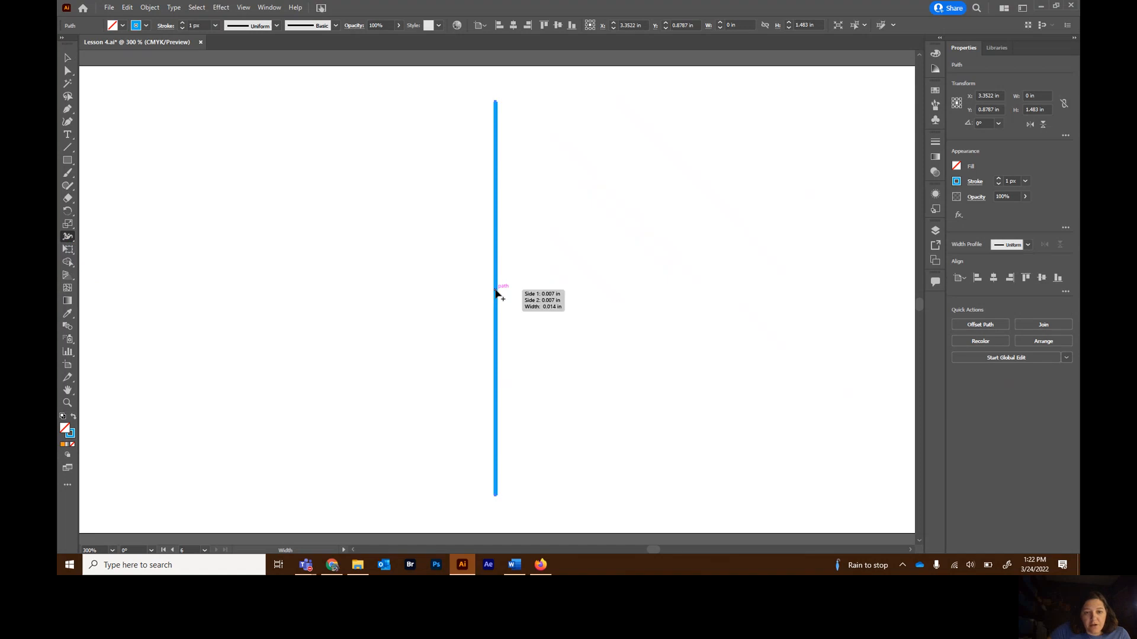
{"action": "left_click_drag", "start_coordinate": [496, 293], "coordinate": [378, 293]}
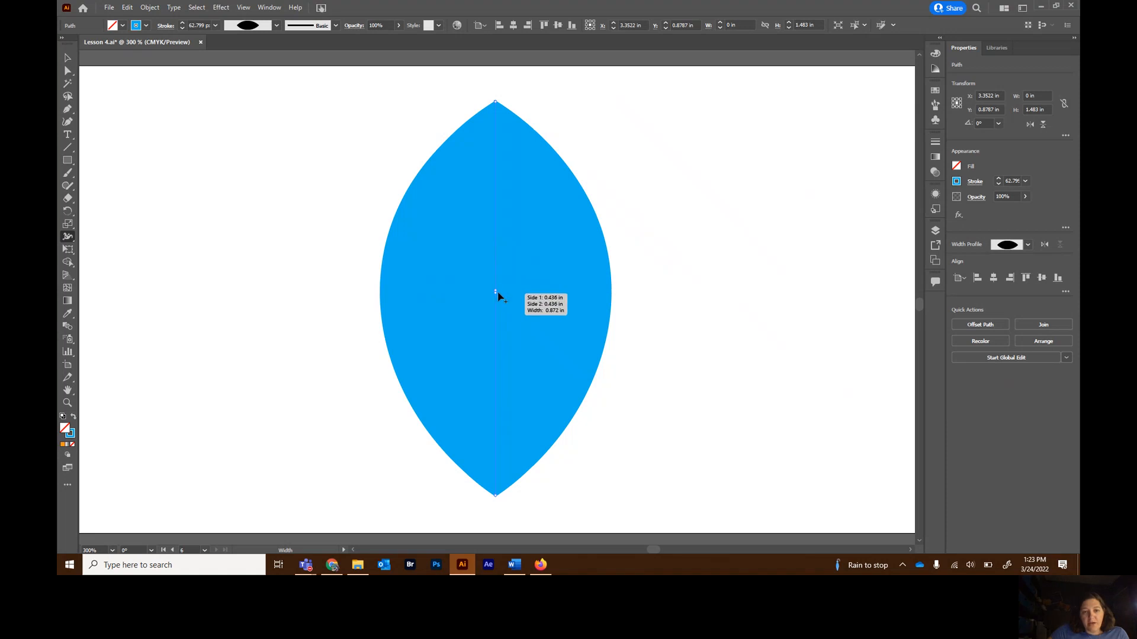
- Slide the line's middle width point up to about a third of the way from the upper end
{"action": "left_click_drag", "start_coordinate": [498, 295], "coordinate": [488, 216]}
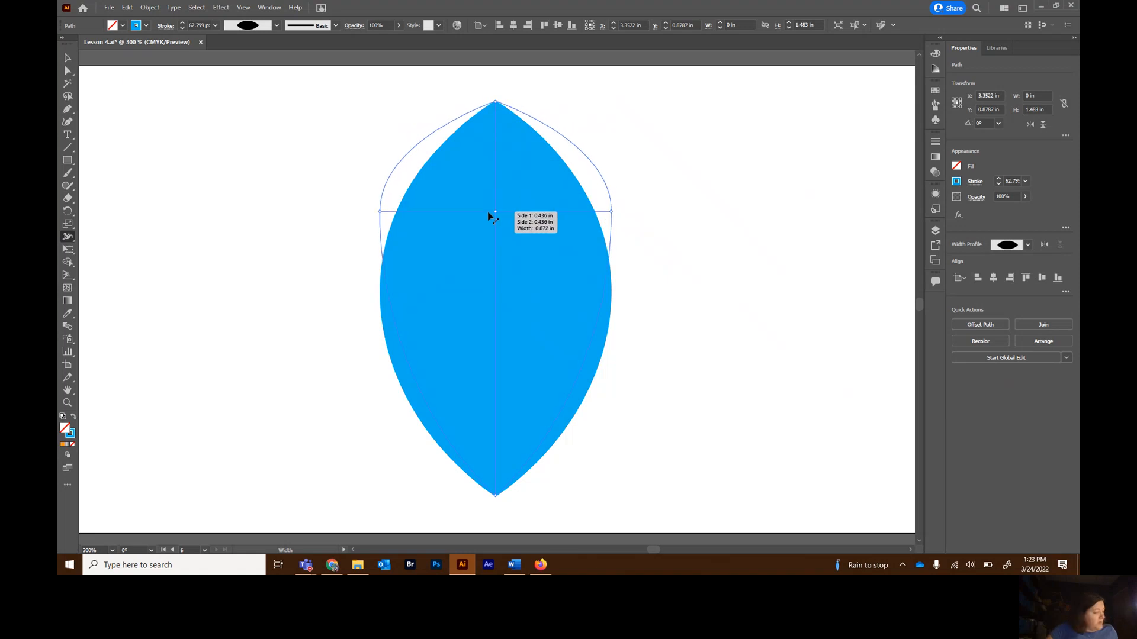
{"action": "left_click_drag", "start_coordinate": [488, 212], "coordinate": [489, 219]}
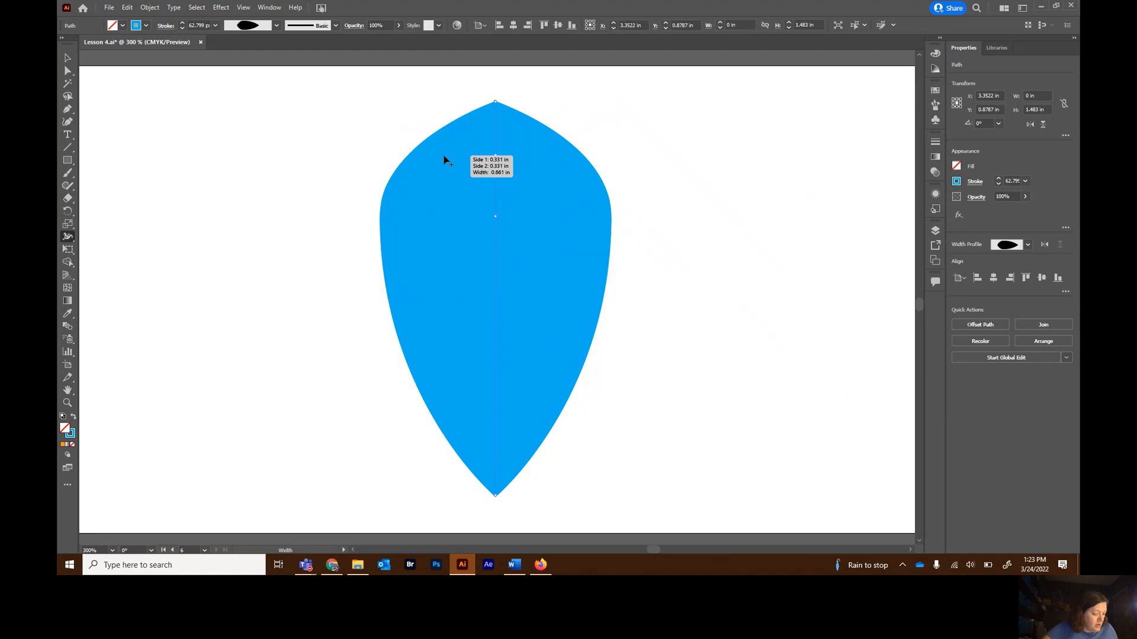
- Edit the width point at the upper end of the blue line, linking both sides and setting each to 0.18 in
{"action": "double_click", "coordinate": [496, 103]}
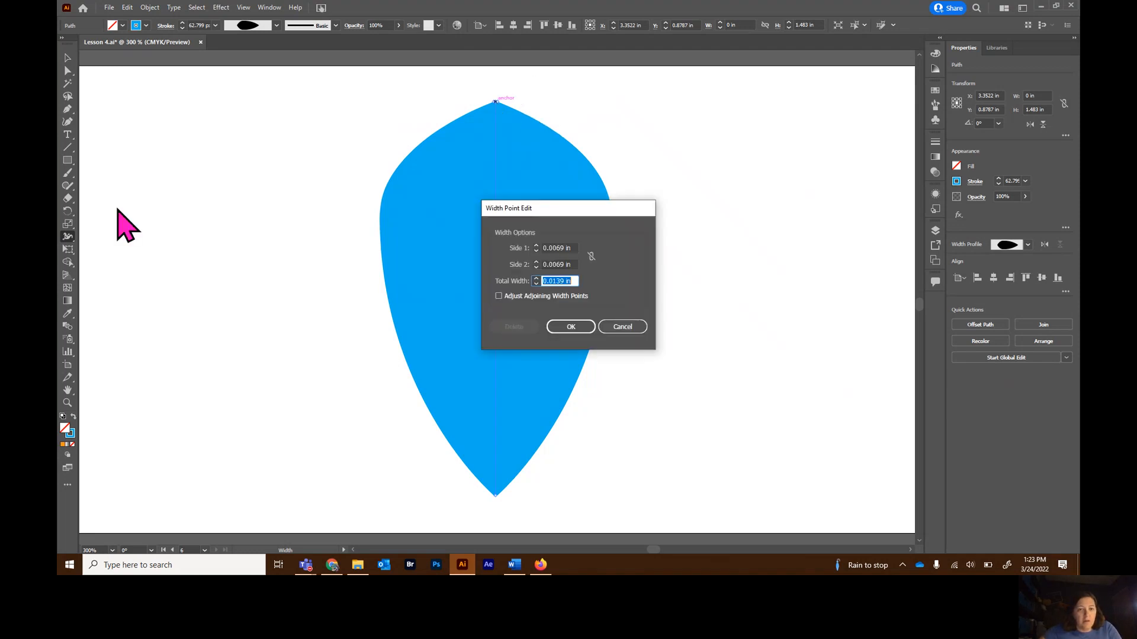
{"action": "left_click", "coordinate": [622, 327]}
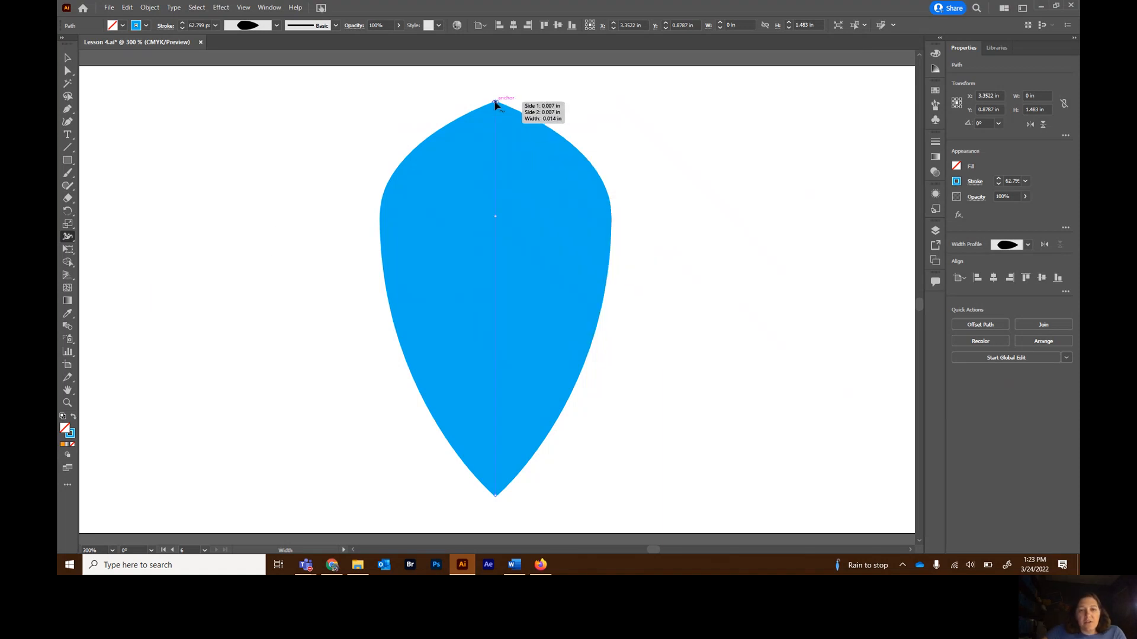
{"action": "double_click", "coordinate": [496, 103]}
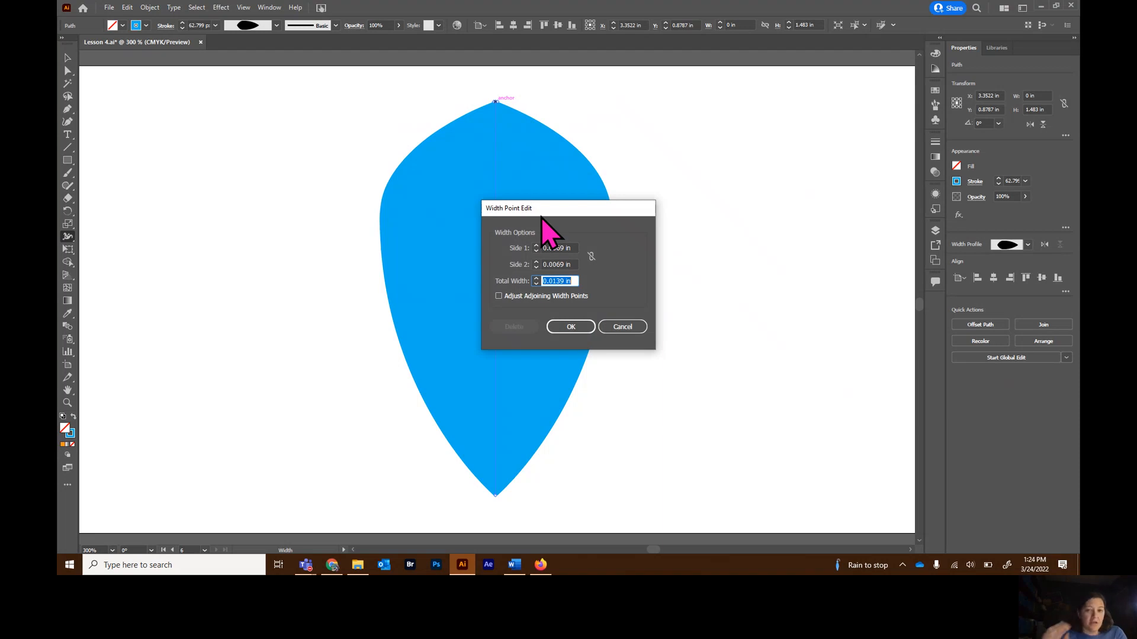
{"action": "left_click", "coordinate": [591, 257]}
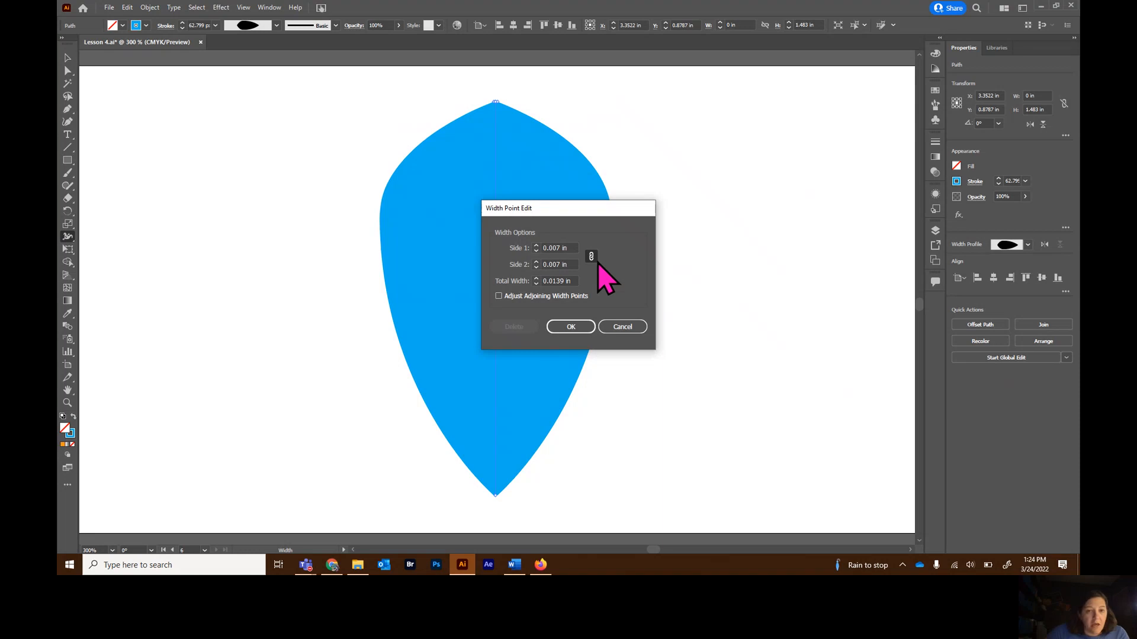
{"action": "double_click", "coordinate": [561, 245]}
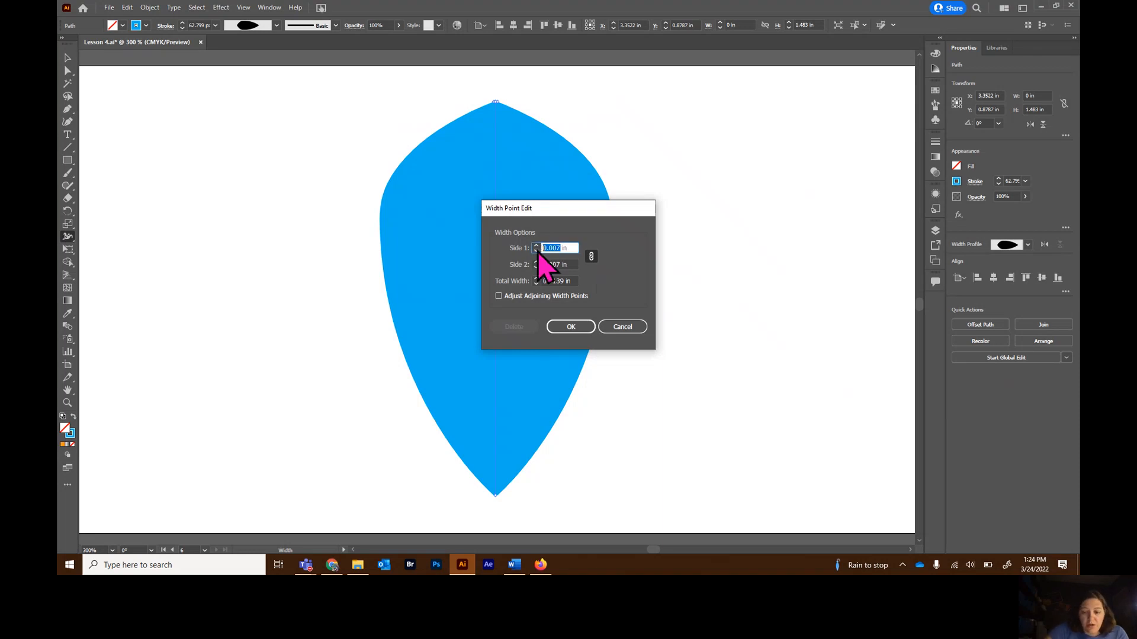
{"action": "type", "text": "0."}
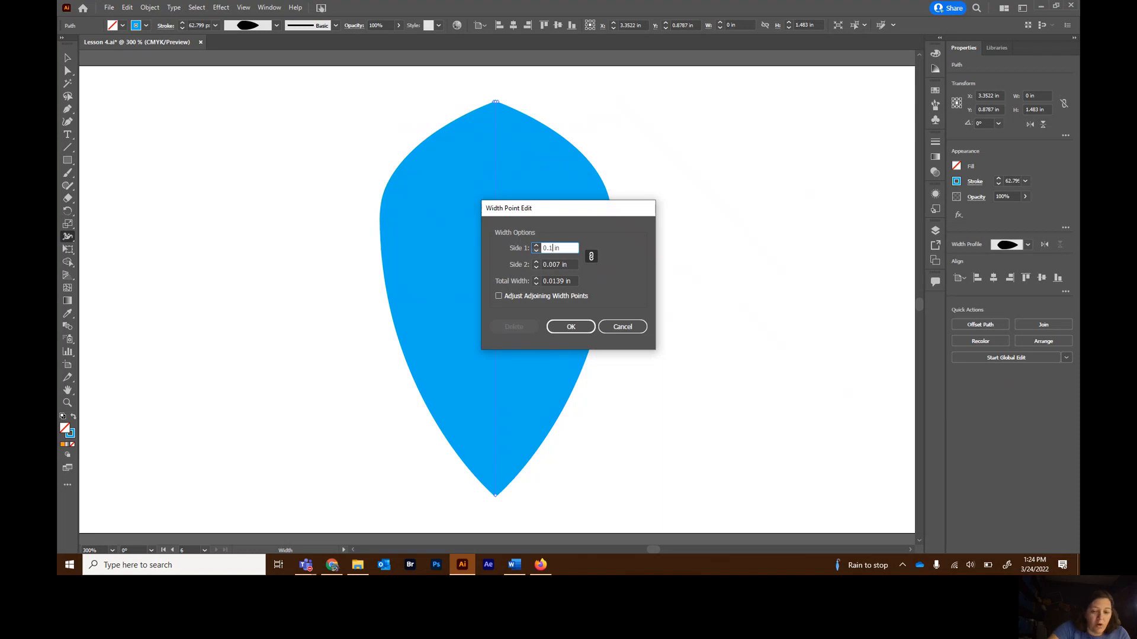
{"action": "key", "text": "Tab"}
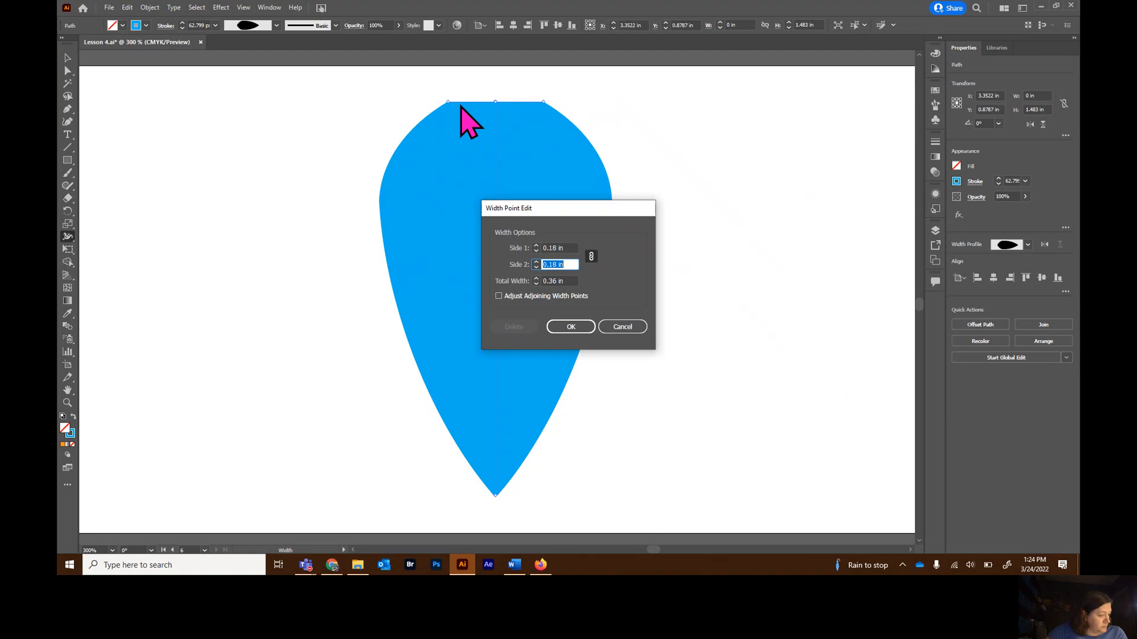
{"action": "left_click", "coordinate": [572, 326]}
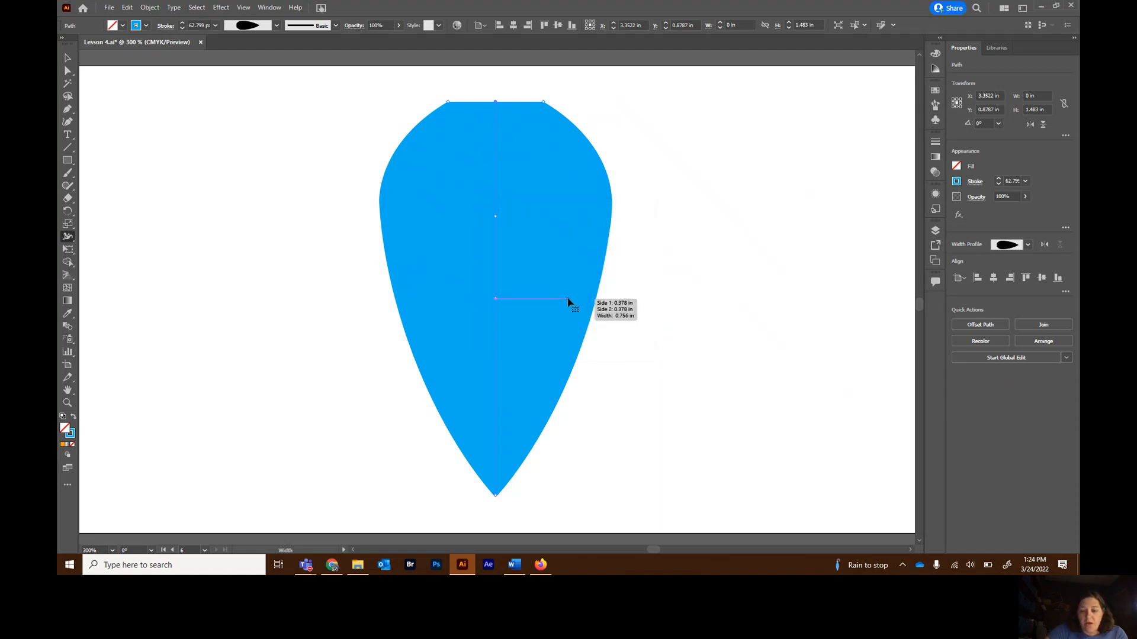
- Rotate the blue body shape on the Bird 4 artboard by 45°
{"action": "key", "text": "ctrl"}
{"action": "key", "text": "ctrl+minus"}
{"action": "key", "text": "ctrl+minus"}
{"action": "key", "text": "ctrl+minus"}
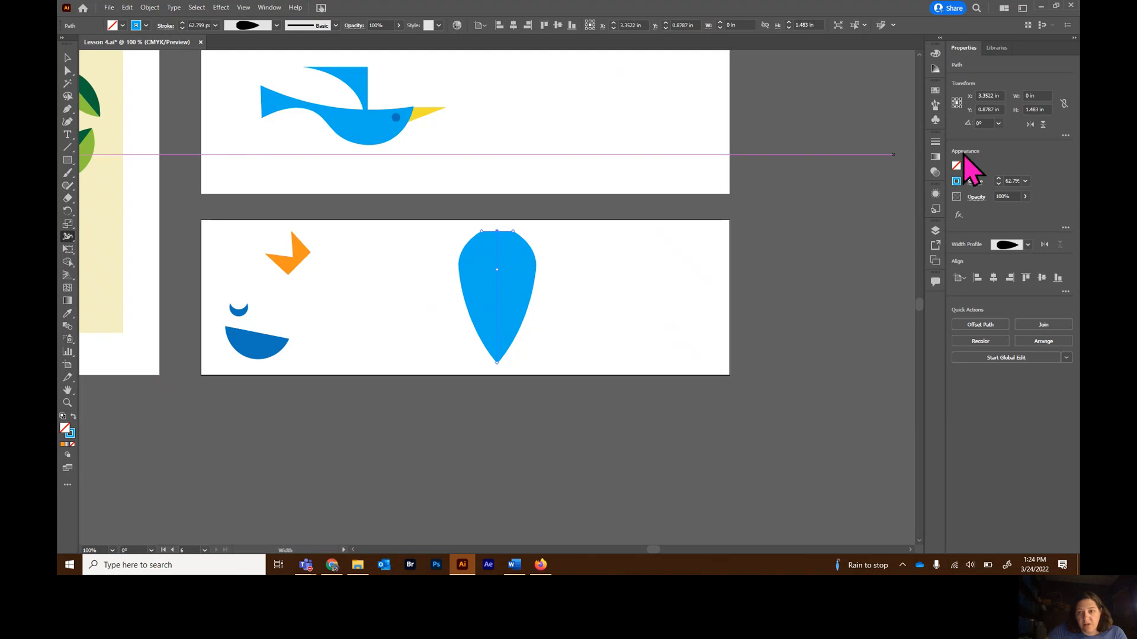
{"action": "left_click", "coordinate": [989, 124]}
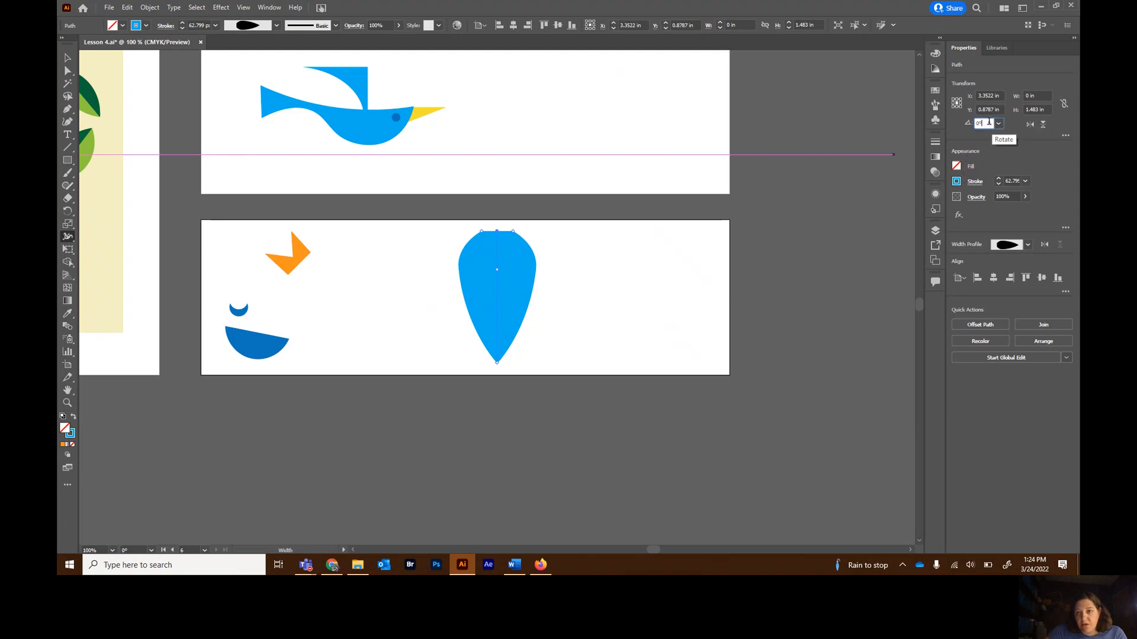
{"action": "type", "text": "45"}
{"action": "key", "text": "Return"}
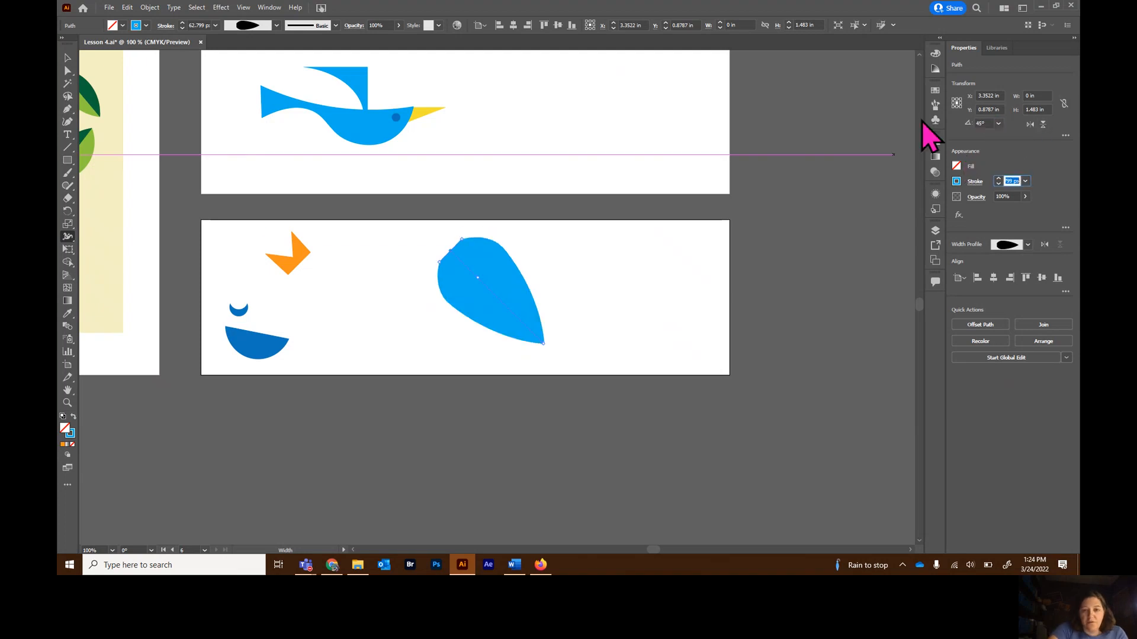
- Move the rotated blue body so its flat end meets the orange beak
{"action": "left_click", "coordinate": [67, 57]}
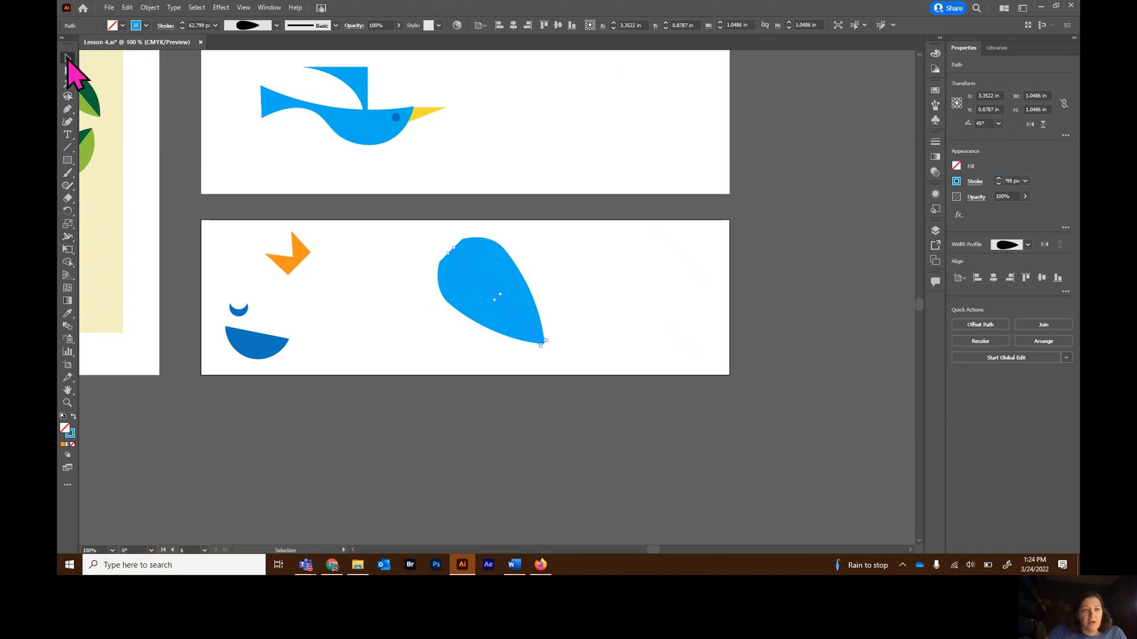
{"action": "left_click_drag", "start_coordinate": [474, 302], "coordinate": [321, 313]}
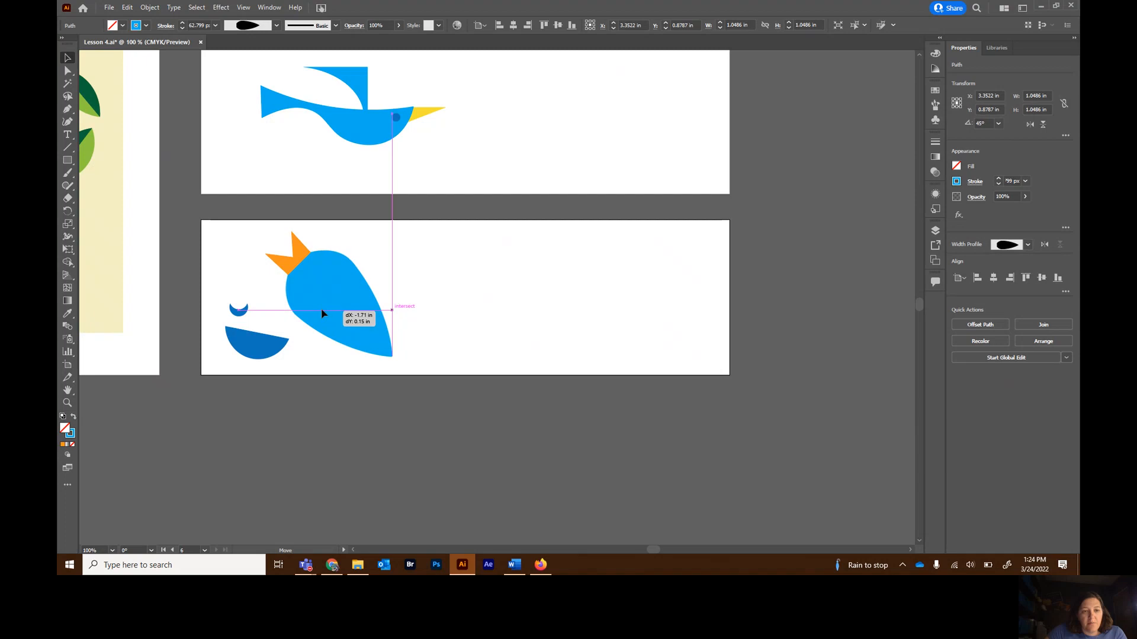
{"action": "left_click_drag", "start_coordinate": [321, 310], "coordinate": [322, 308]}
- Place the dark blue wing and closed eye on the body, and group all parts of Bird 4
{"action": "left_click_drag", "start_coordinate": [260, 349], "coordinate": [361, 318]}
{"action": "left_click_drag", "start_coordinate": [244, 314], "coordinate": [327, 276]}
{"action": "left_click_drag", "start_coordinate": [254, 236], "coordinate": [423, 397]}
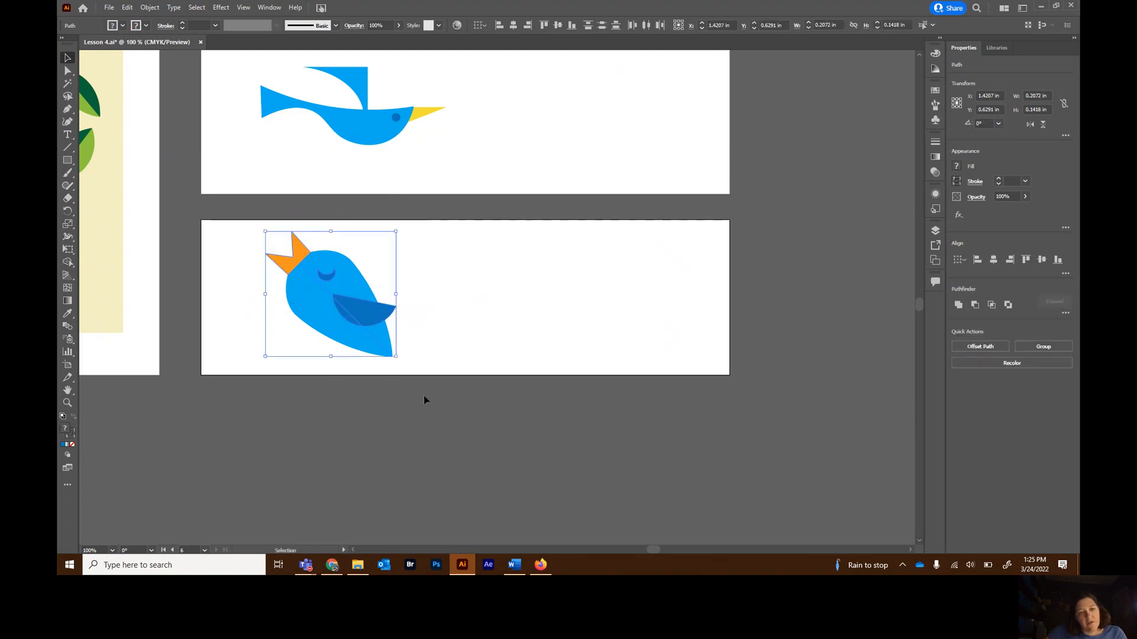
{"action": "left_click", "coordinate": [1049, 347]}
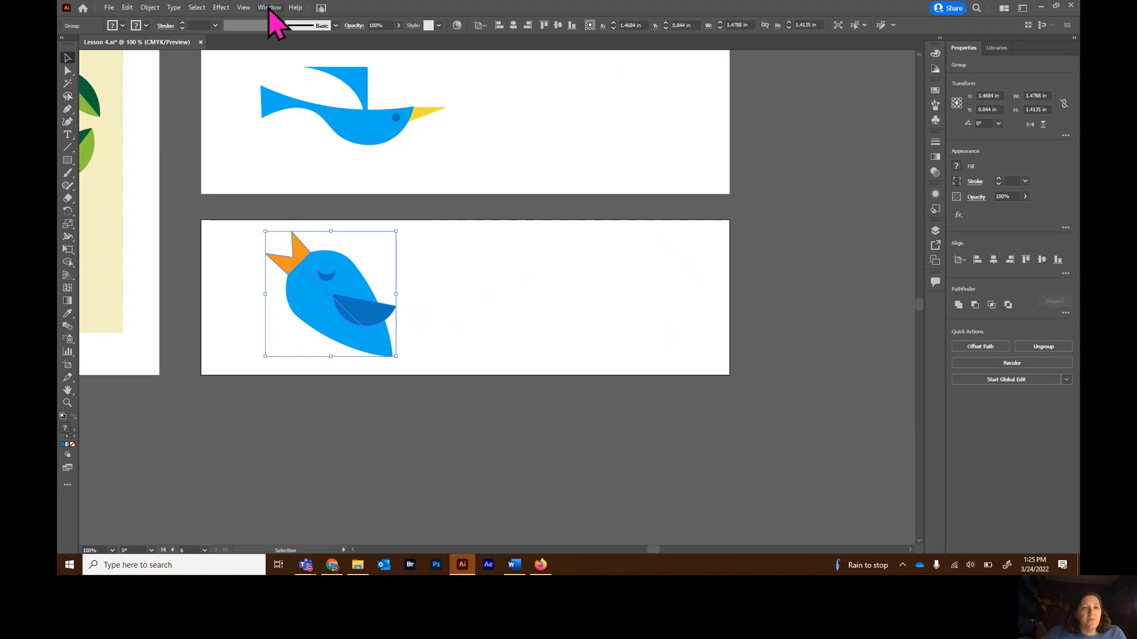
- With all artboards in view, move the round blue bird, the toucan and the long-tailed blue bird into gaps in the tree illustration
{"action": "left_click", "coordinate": [250, 8]}
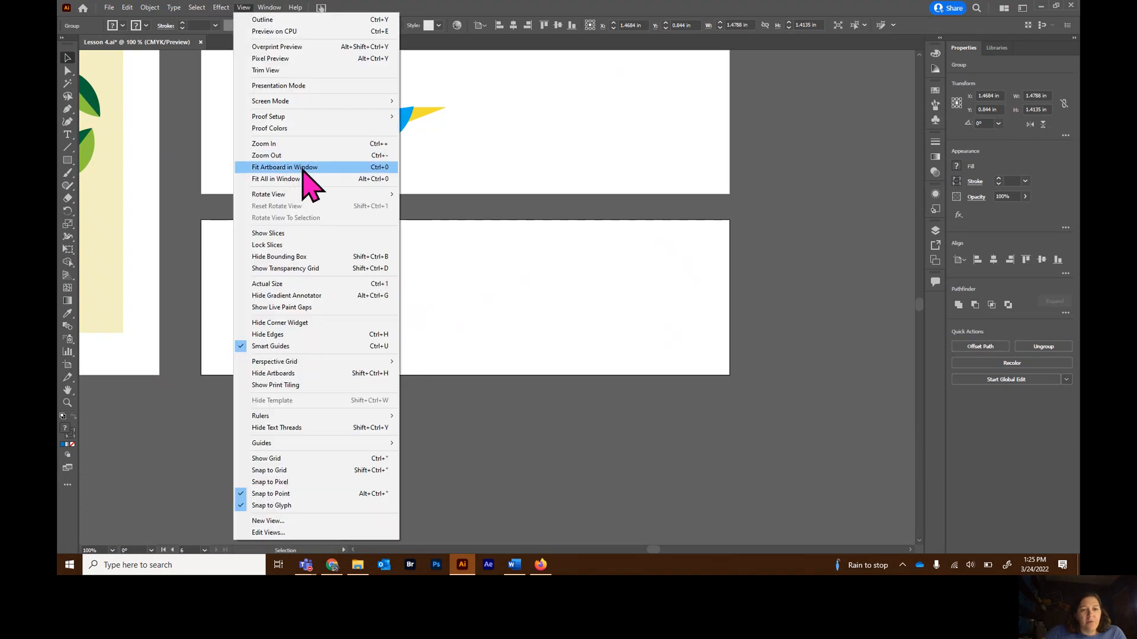
{"action": "left_click", "coordinate": [301, 170]}
{"action": "left_click", "coordinate": [244, 7]}
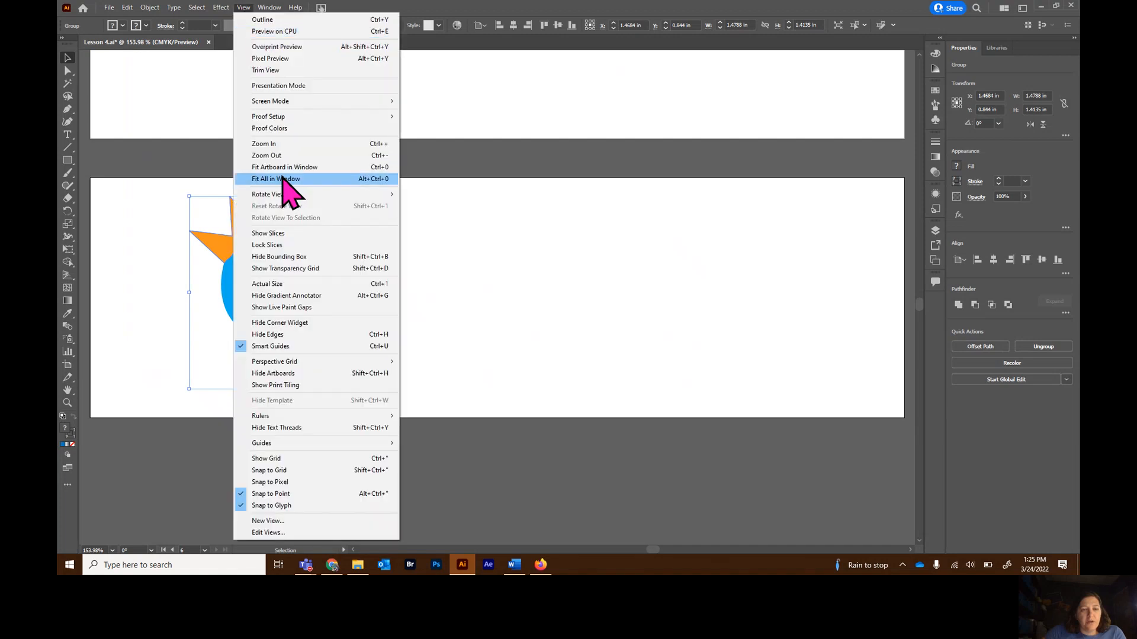
{"action": "left_click", "coordinate": [284, 179]}
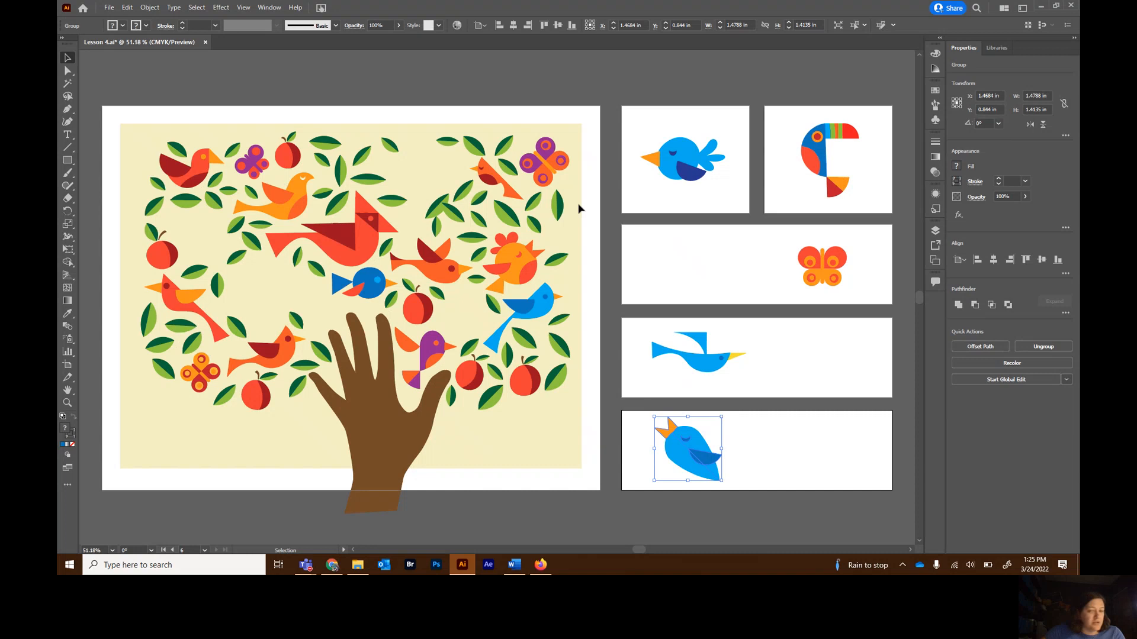
{"action": "left_click_drag", "start_coordinate": [693, 163], "coordinate": [433, 174]}
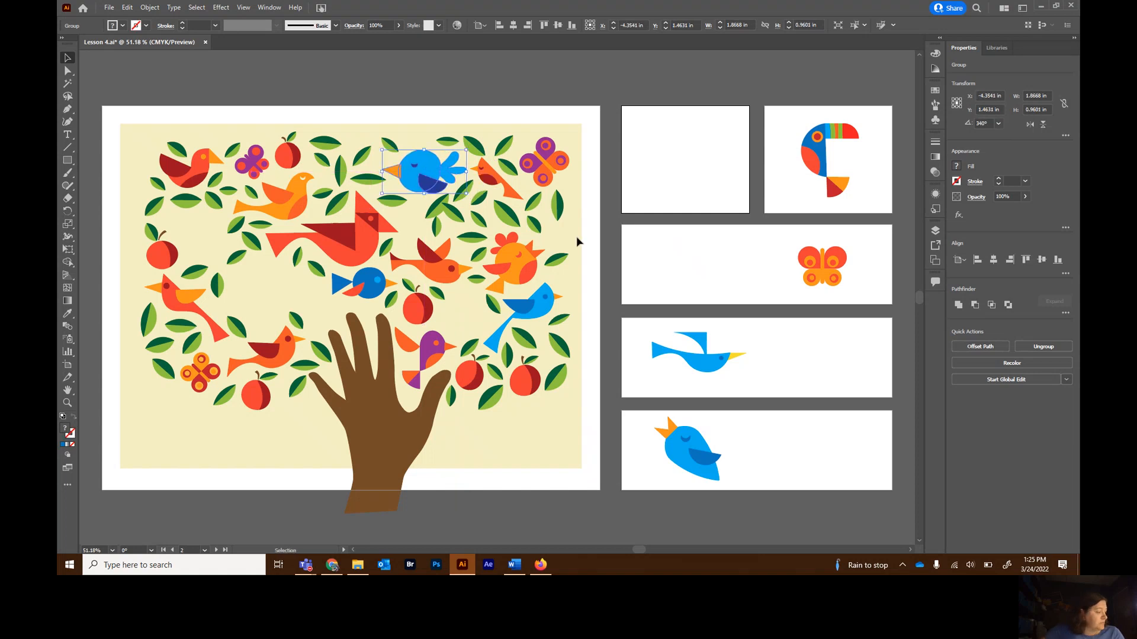
{"action": "left_click_drag", "start_coordinate": [808, 168], "coordinate": [256, 303]}
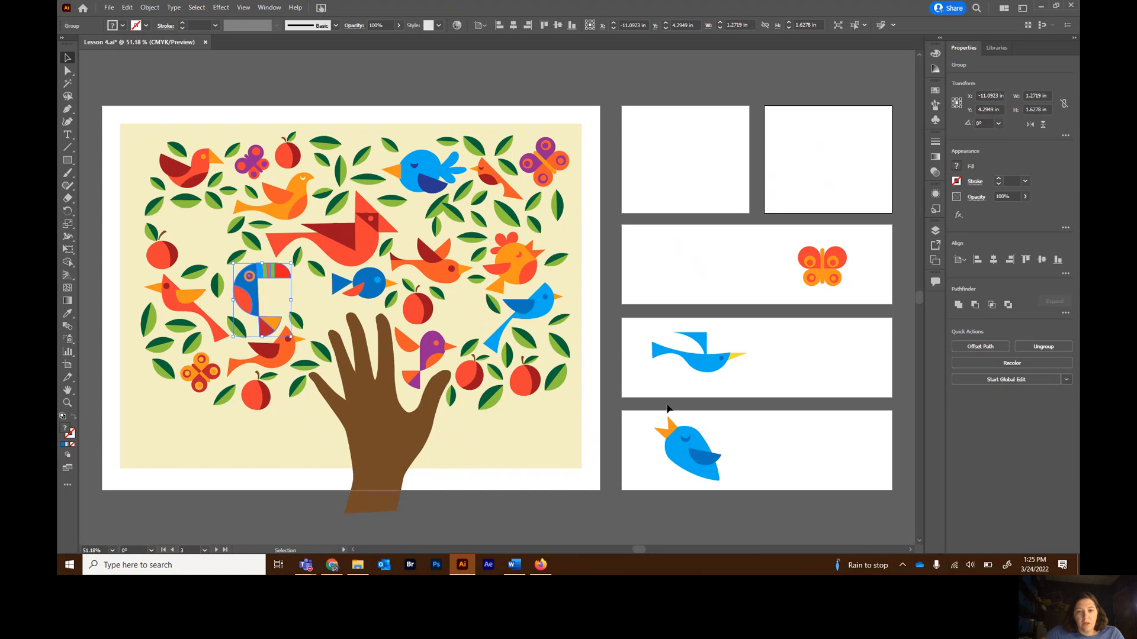
{"action": "left_click_drag", "start_coordinate": [708, 370], "coordinate": [322, 319]}
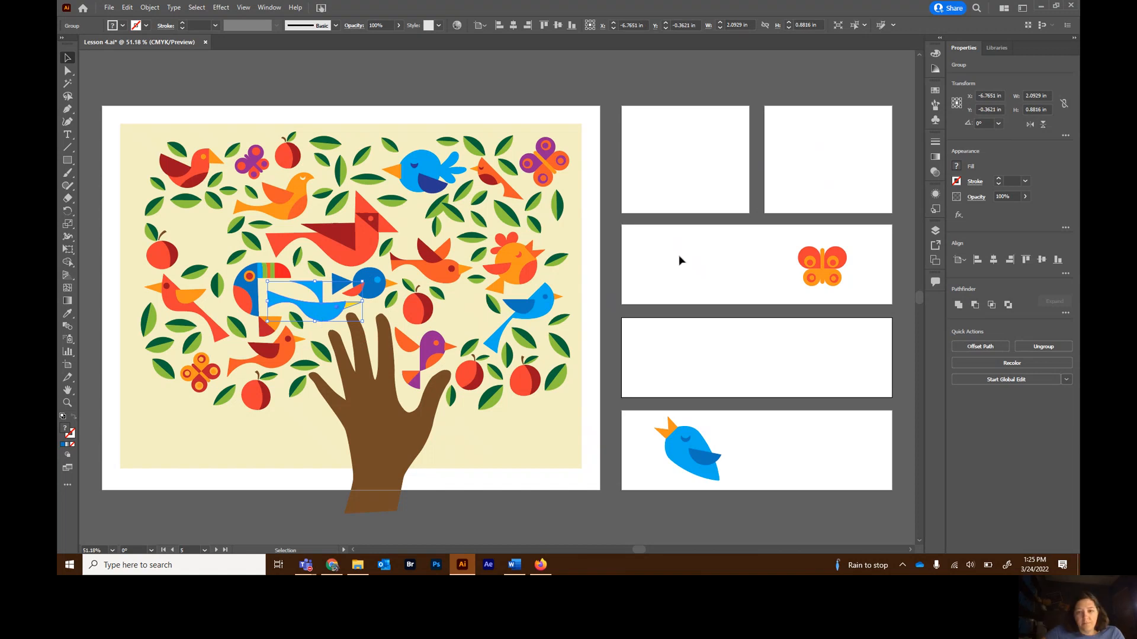
- Rotate the orange butterfly clockwise and place it in the tree between the central apple and the long-tailed blue bird
{"action": "left_click", "coordinate": [824, 273]}
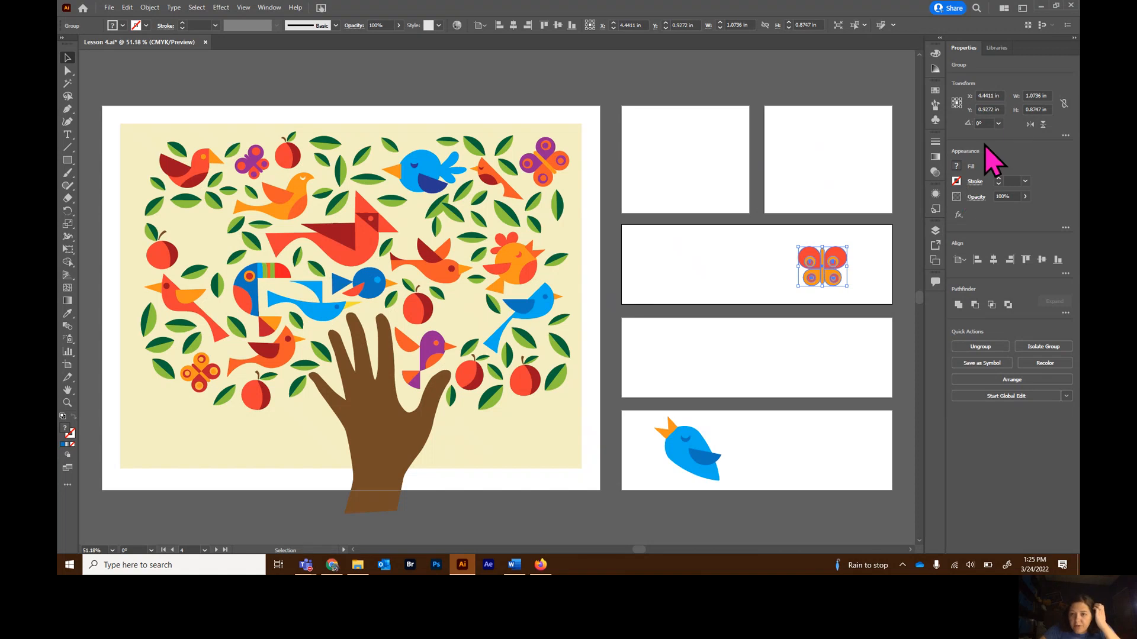
{"action": "left_click_drag", "start_coordinate": [853, 240], "coordinate": [868, 260]}
{"action": "key", "text": "ctrl+z"}
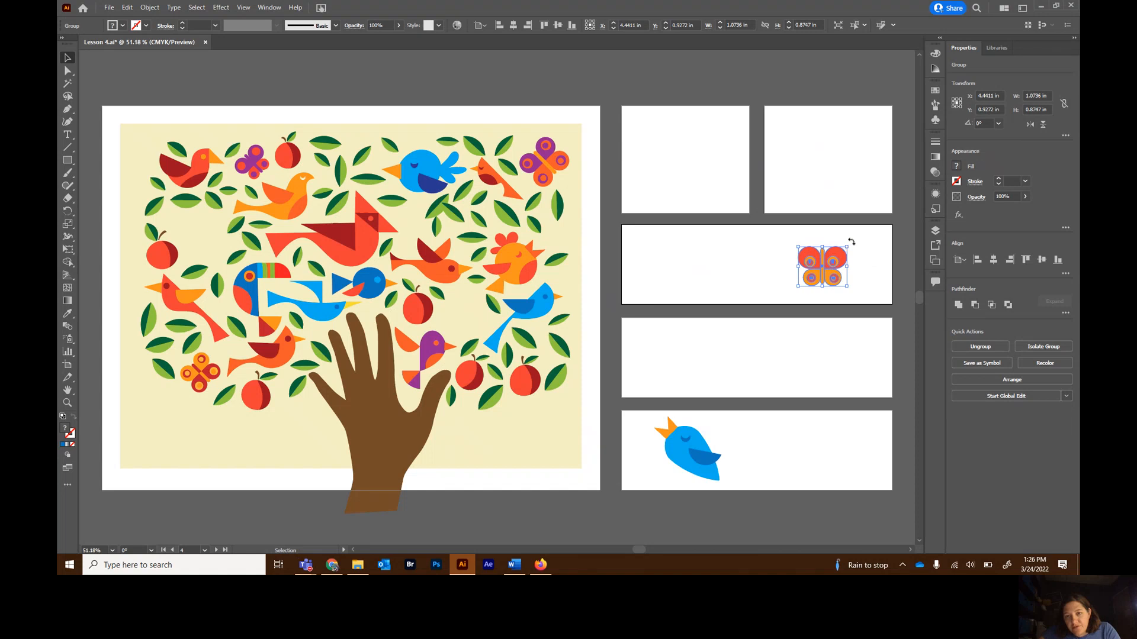
{"action": "left_click_drag", "start_coordinate": [851, 242], "coordinate": [500, 295]}
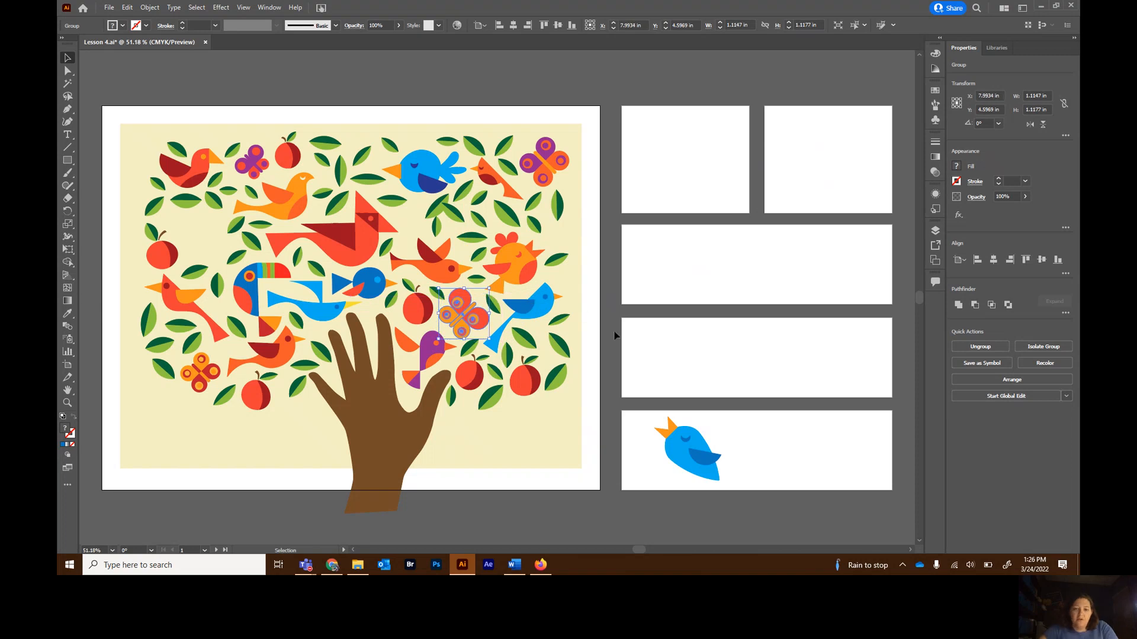
{"action": "left_click", "coordinate": [650, 303]}
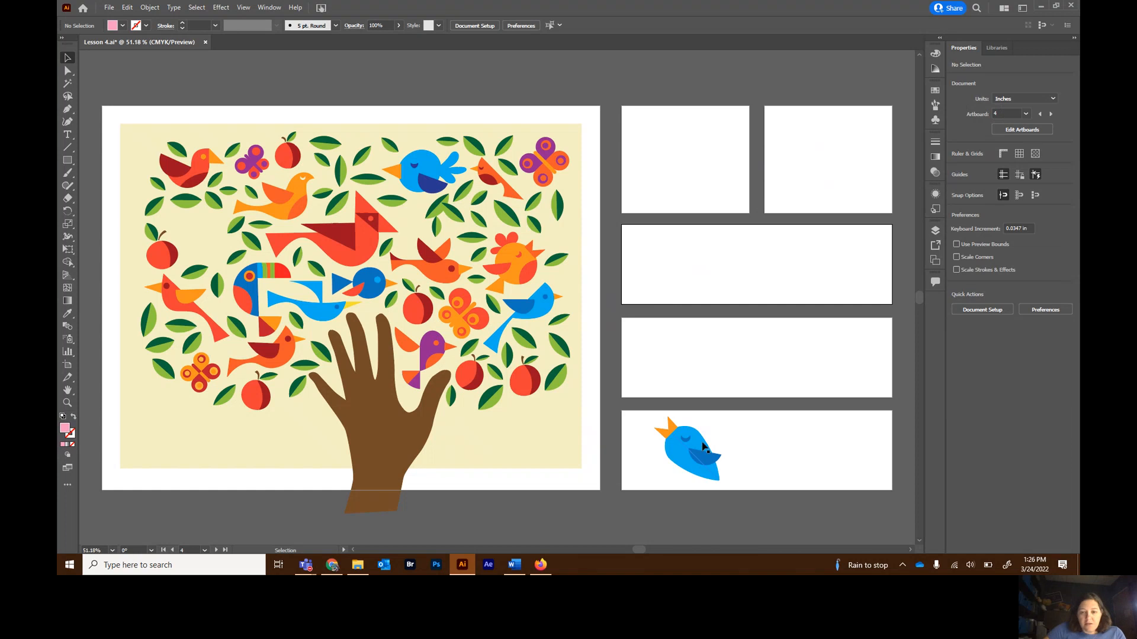
- Place Bird 4 beside the upper-left apple in the tree and scale it down to about 1.23 by 1.13 in
{"action": "left_click", "coordinate": [705, 465]}
{"action": "left_click_drag", "start_coordinate": [705, 465], "coordinate": [214, 255]}
{"action": "left_click_drag", "start_coordinate": [161, 205], "coordinate": [167, 209]}
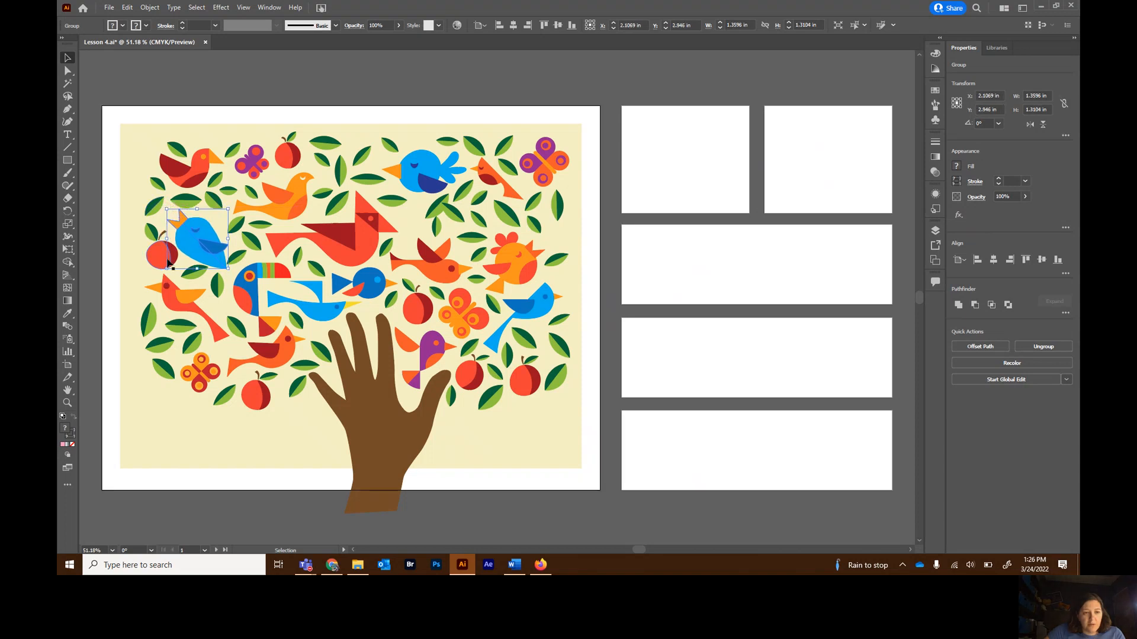
{"action": "left_click_drag", "start_coordinate": [167, 267], "coordinate": [212, 256]}
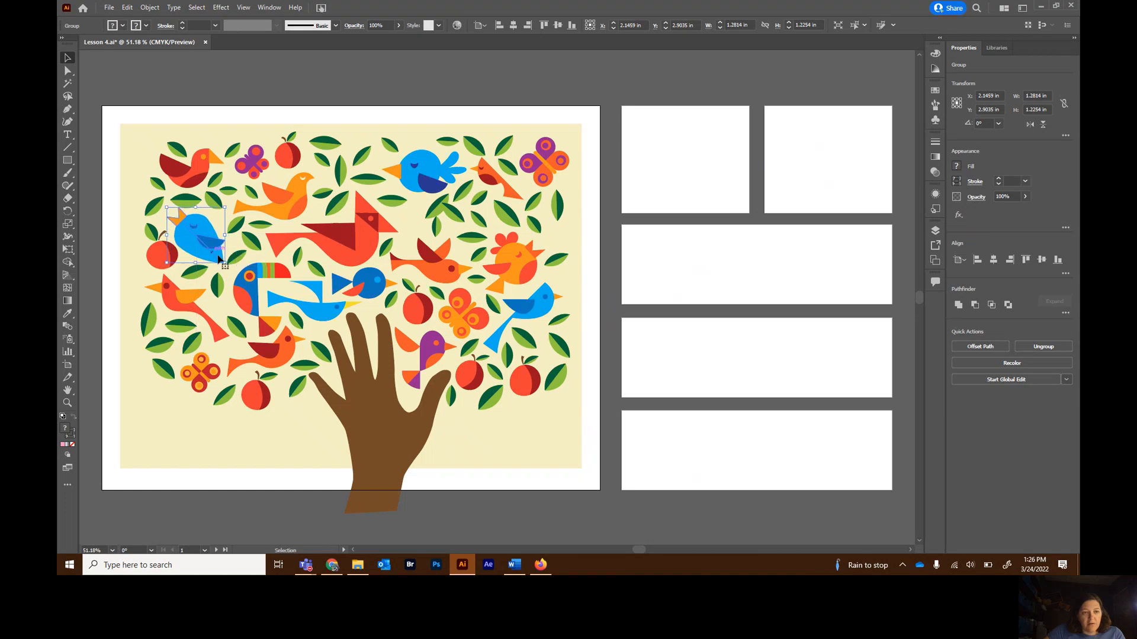
{"action": "left_click_drag", "start_coordinate": [224, 207], "coordinate": [210, 244]}
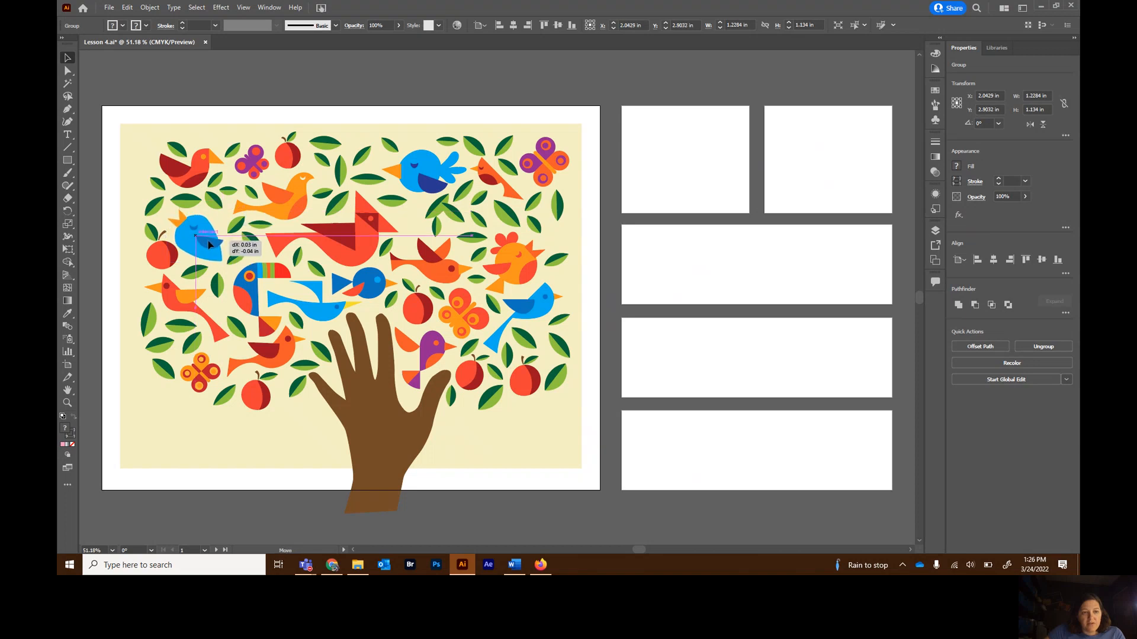
{"action": "left_click", "coordinate": [423, 77]}
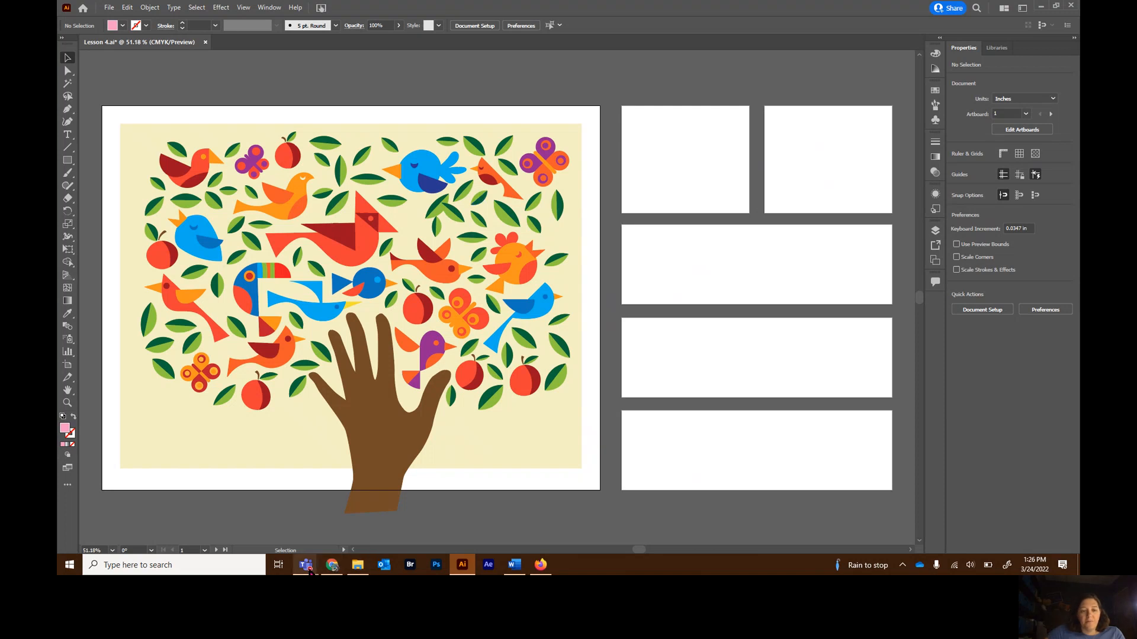
- Switch to the Teams meeting window
{"action": "mouse_move", "coordinate": [309, 570]}
{"action": "left_click", "coordinate": [361, 525]}
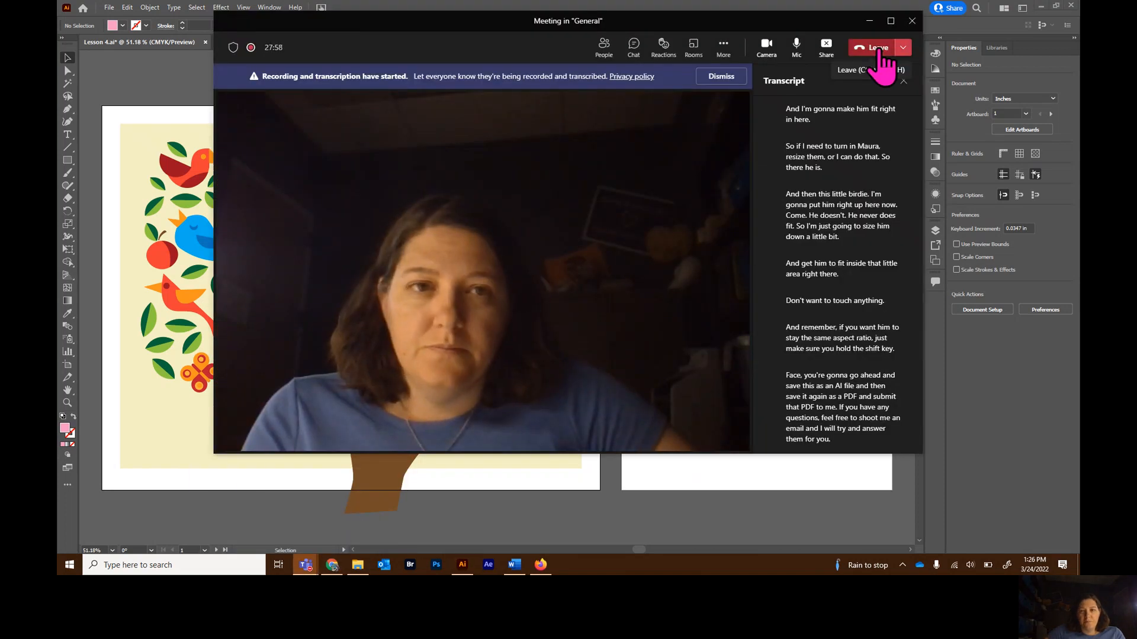